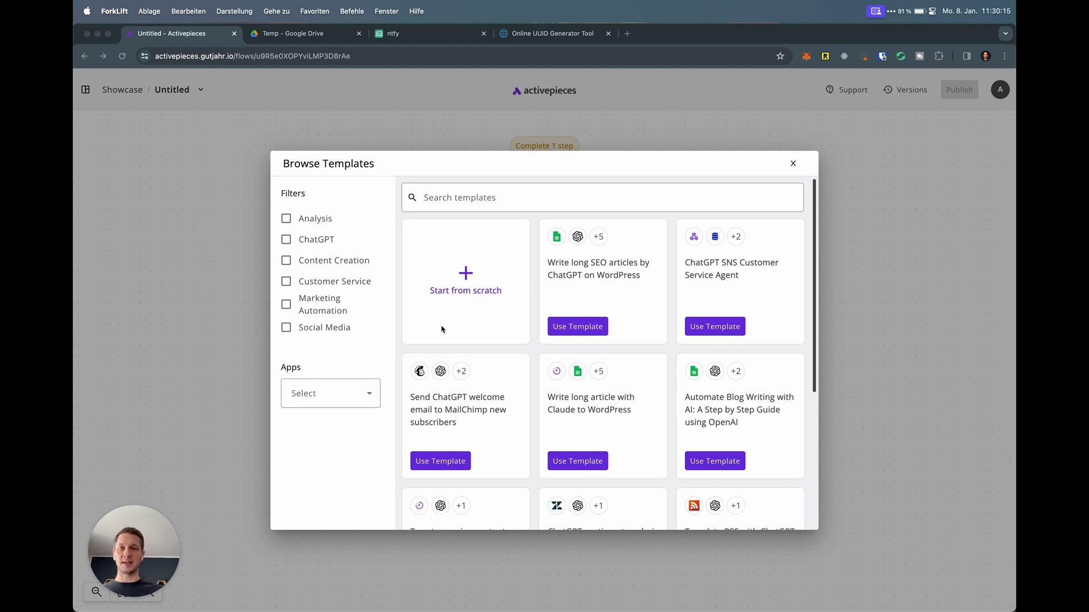
Start a blank flow with a Schedule trigger set to run Every Day.
{"action": "left_click", "coordinate": [478, 287]}
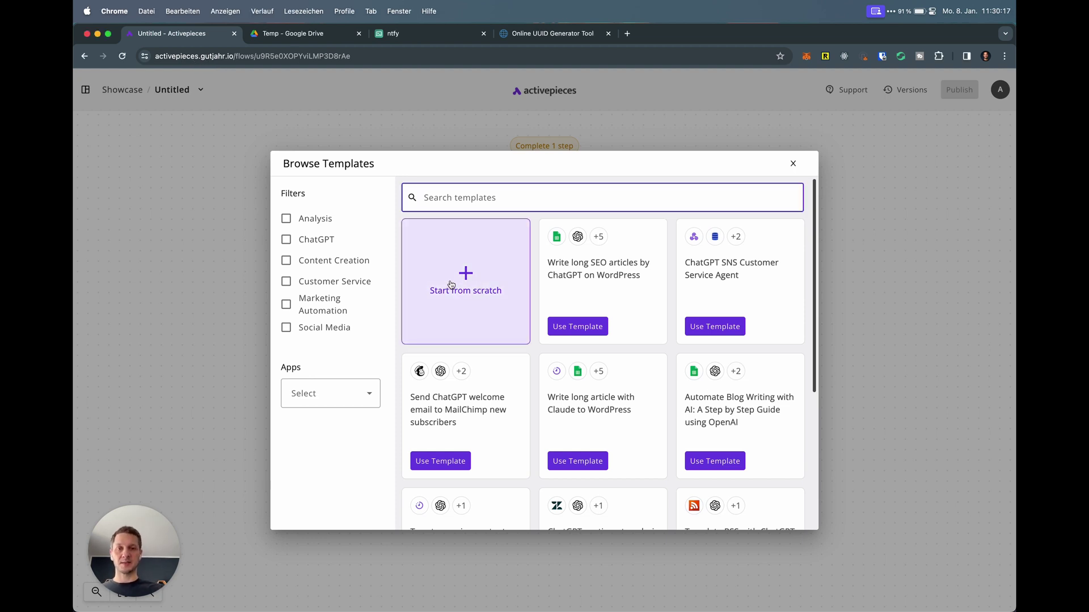
{"action": "left_click", "coordinate": [451, 285]}
{"action": "left_click", "coordinate": [545, 182]}
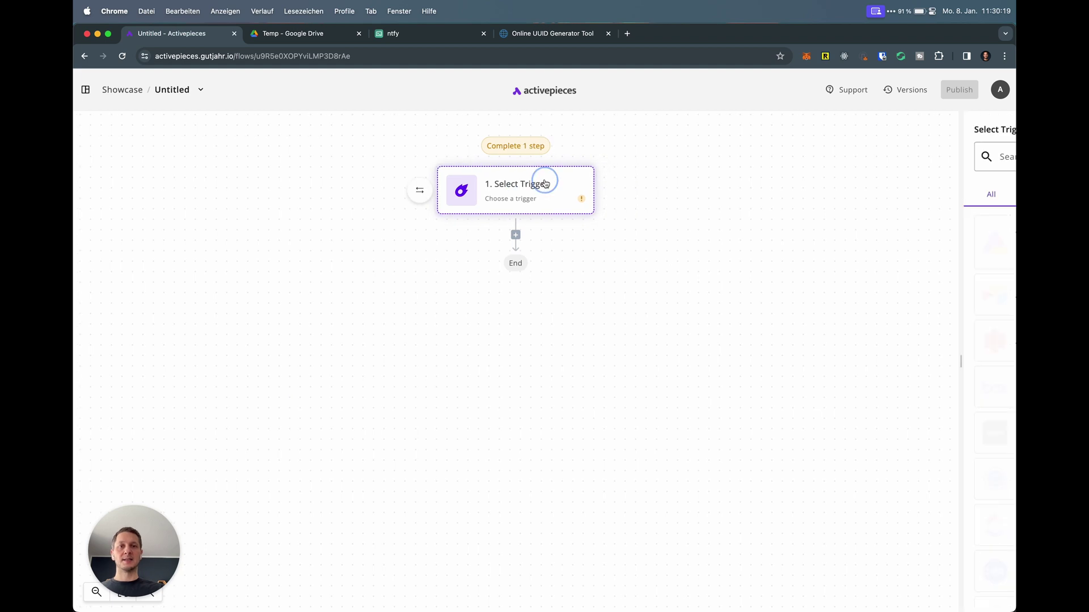
{"action": "left_click", "coordinate": [894, 196]}
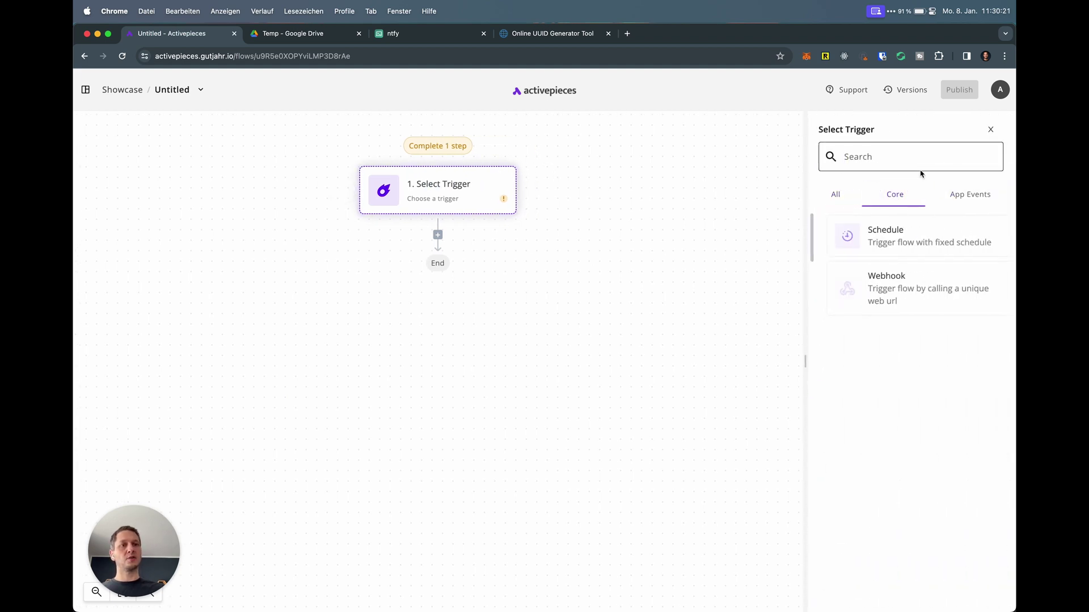
{"action": "left_click", "coordinate": [889, 236]}
{"action": "left_click", "coordinate": [889, 237]}
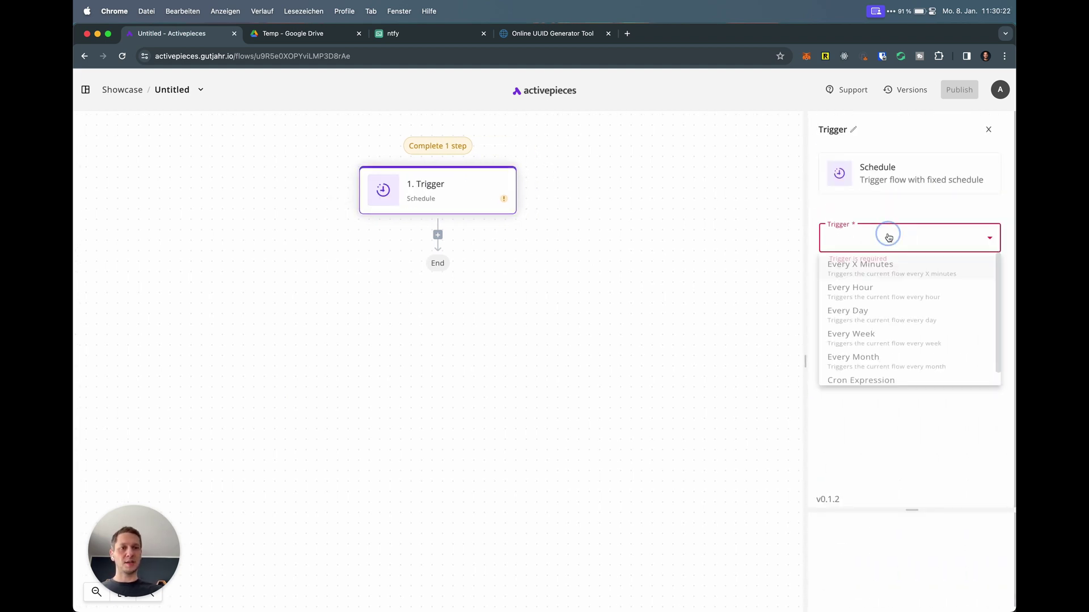
{"action": "left_click", "coordinate": [879, 316]}
Set the trigger to 11 pm, Europe/Berlin timezone, with Run on weekends enabled.
{"action": "left_click", "coordinate": [892, 284]}
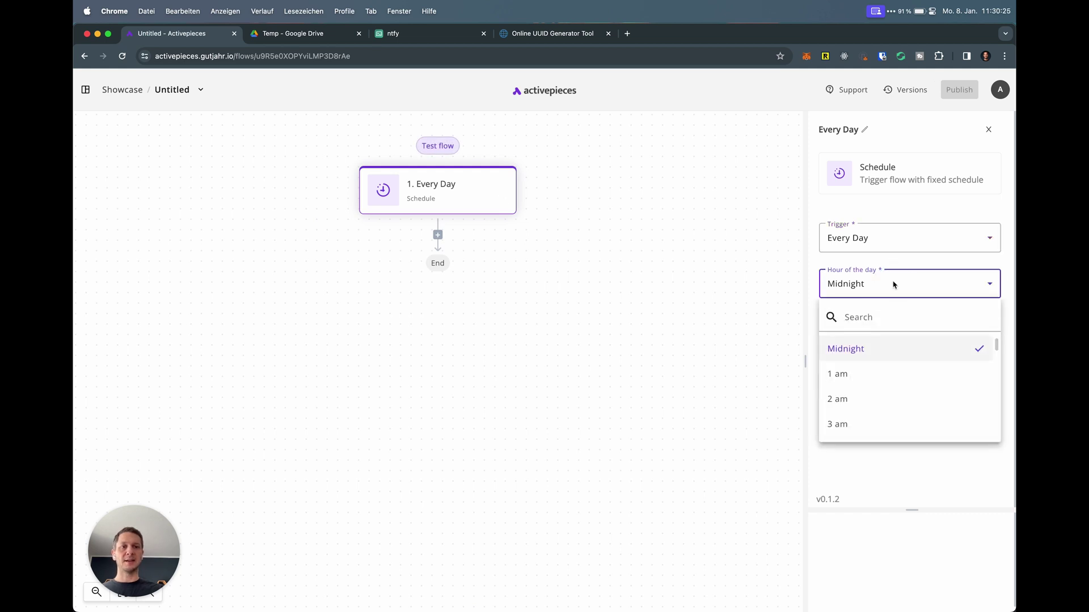
{"action": "scroll", "coordinate": [884, 380], "scroll_direction": "down", "scroll_amount": 10}
{"action": "left_click", "coordinate": [865, 426]}
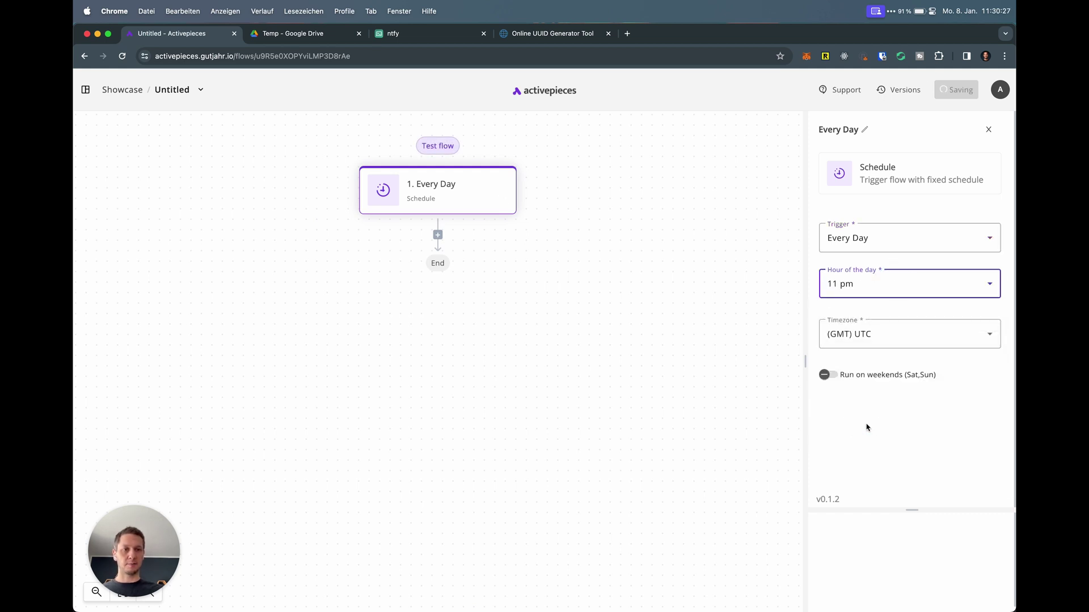
{"action": "left_click", "coordinate": [931, 334]}
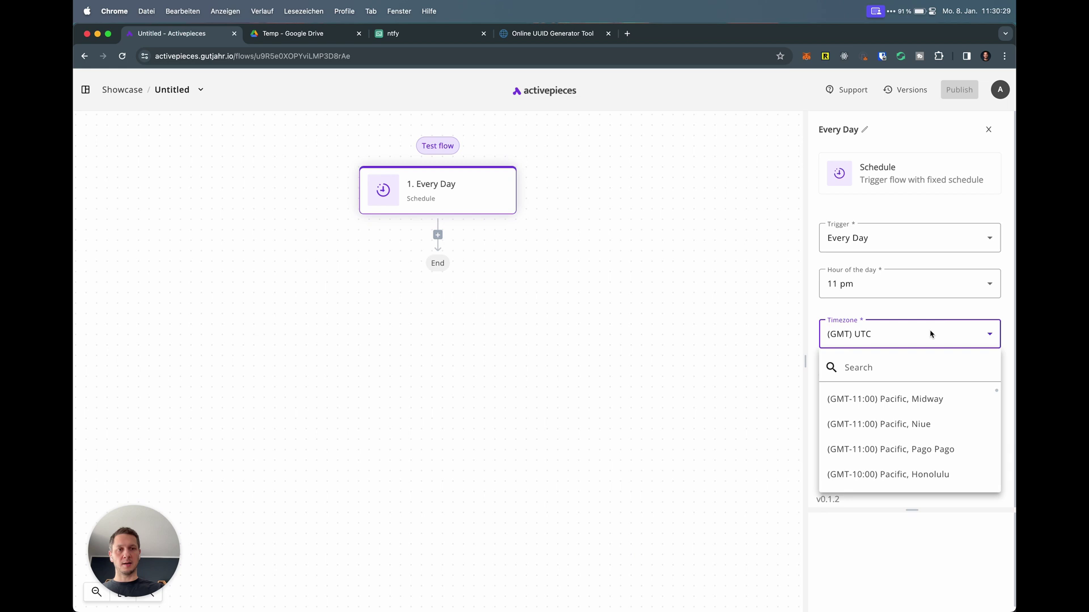
{"action": "type", "text": "berlin"}
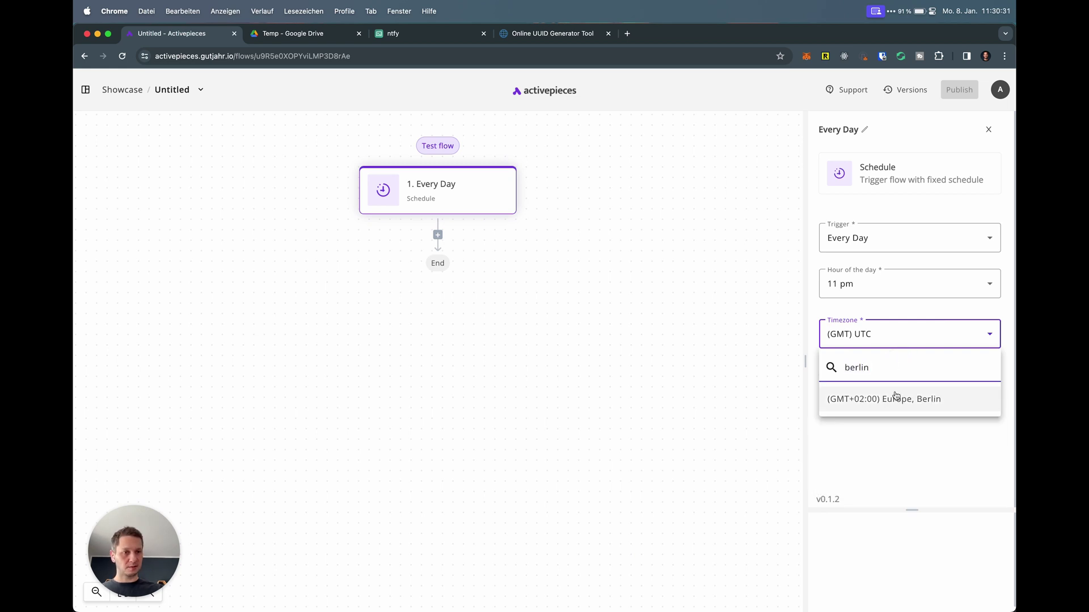
{"action": "left_click", "coordinate": [894, 397]}
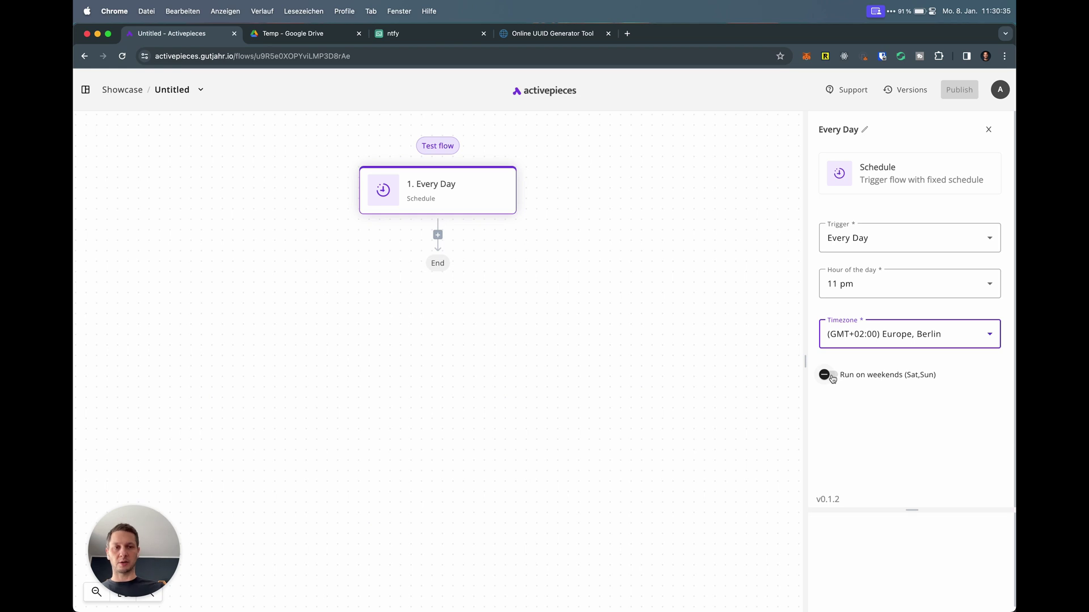
{"action": "left_click", "coordinate": [829, 376]}
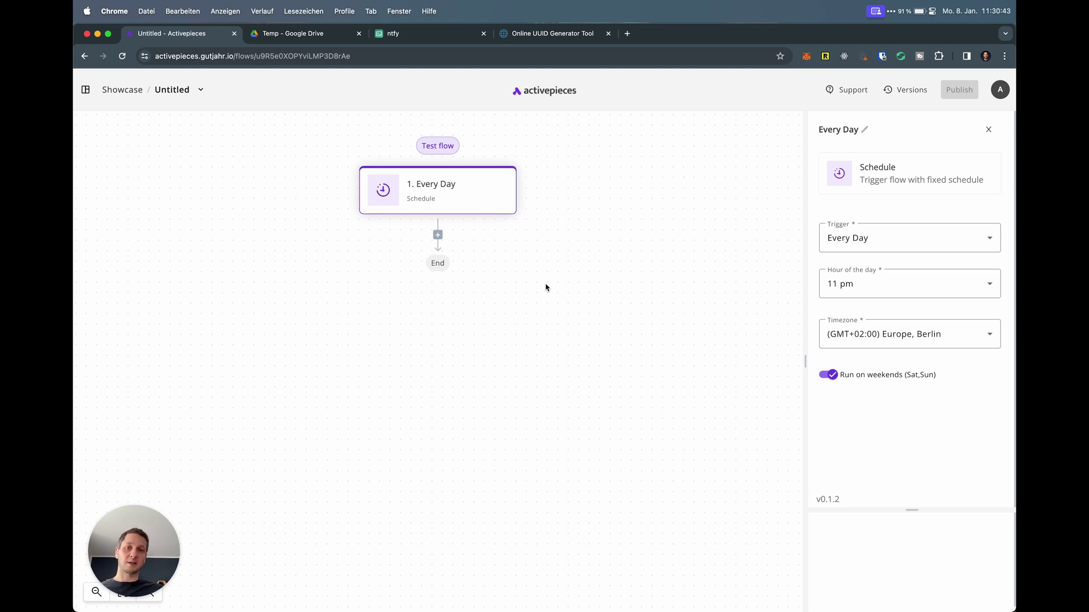
Add a Date Helper step using the Get Current Date action.
{"action": "left_click", "coordinate": [437, 234]}
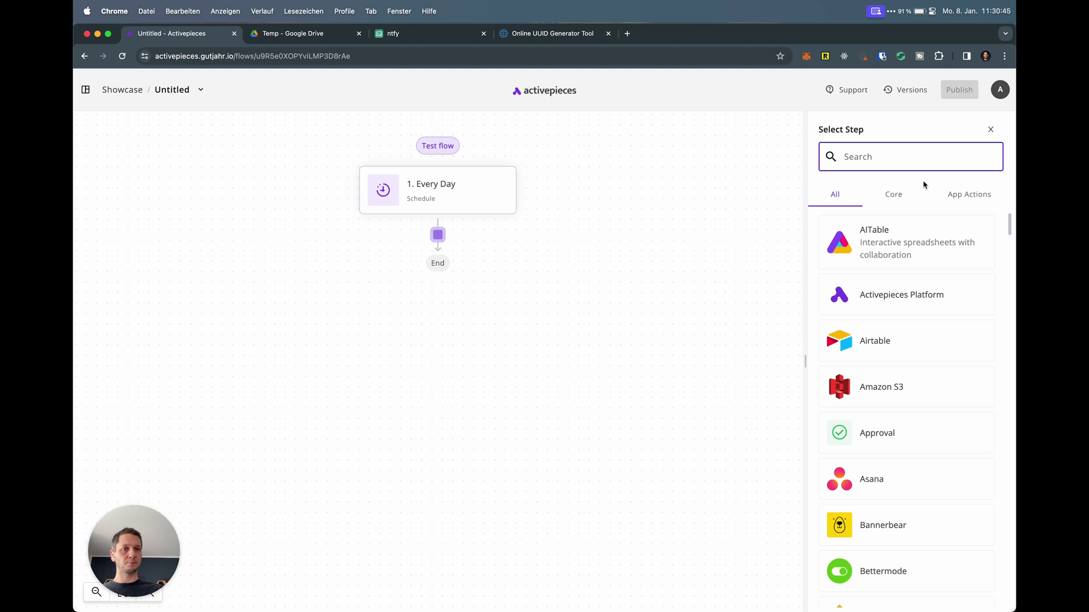
{"action": "left_click", "coordinate": [895, 204]}
{"action": "left_click", "coordinate": [900, 157]}
{"action": "type", "text": "date"}
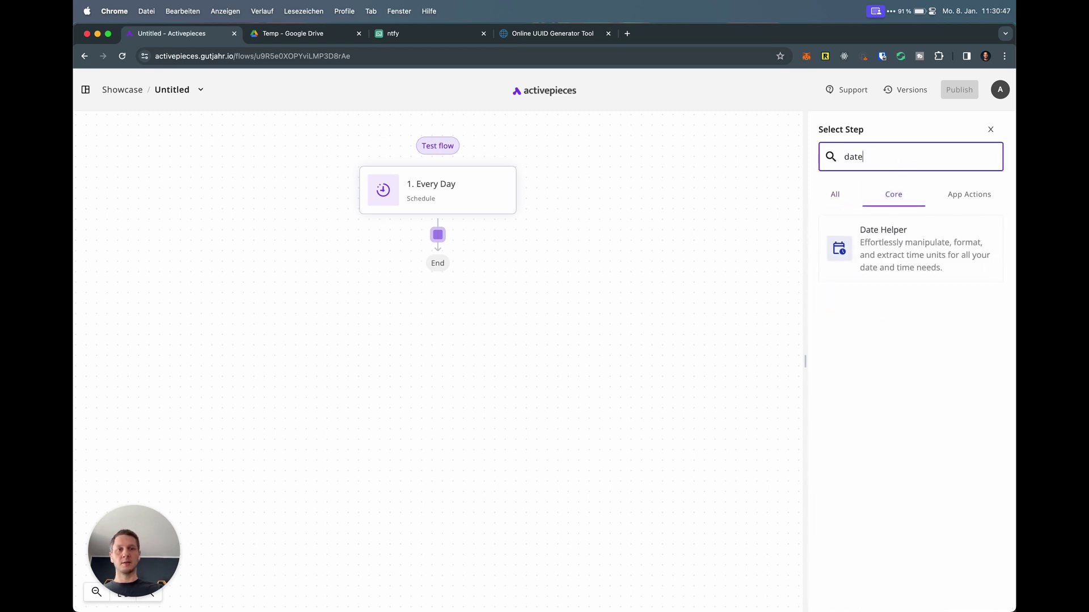
{"action": "left_click", "coordinate": [916, 249]}
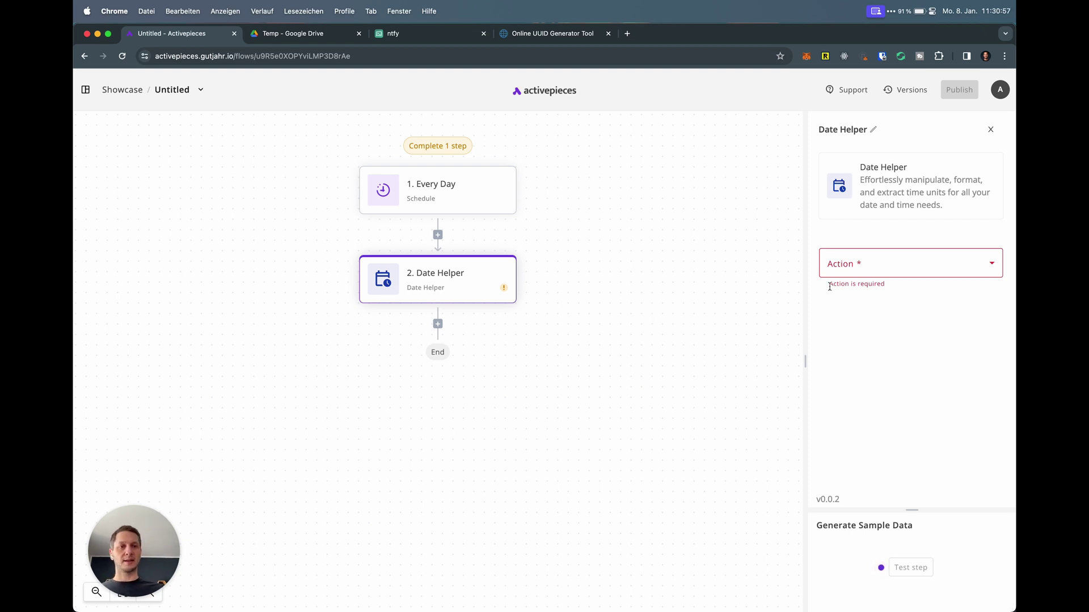
{"action": "left_click", "coordinate": [882, 264]}
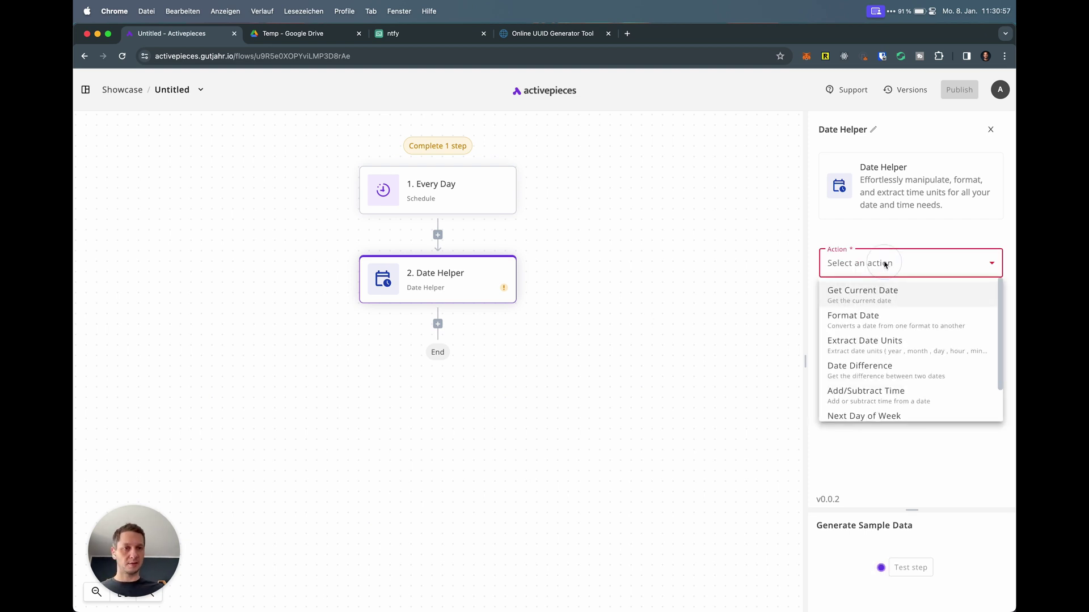
{"action": "left_click", "coordinate": [876, 300]}
Format the date as DD-MM-YYYY in Europe/Berlin time and test it, returning 08-01-2024.
{"action": "left_click", "coordinate": [893, 322]}
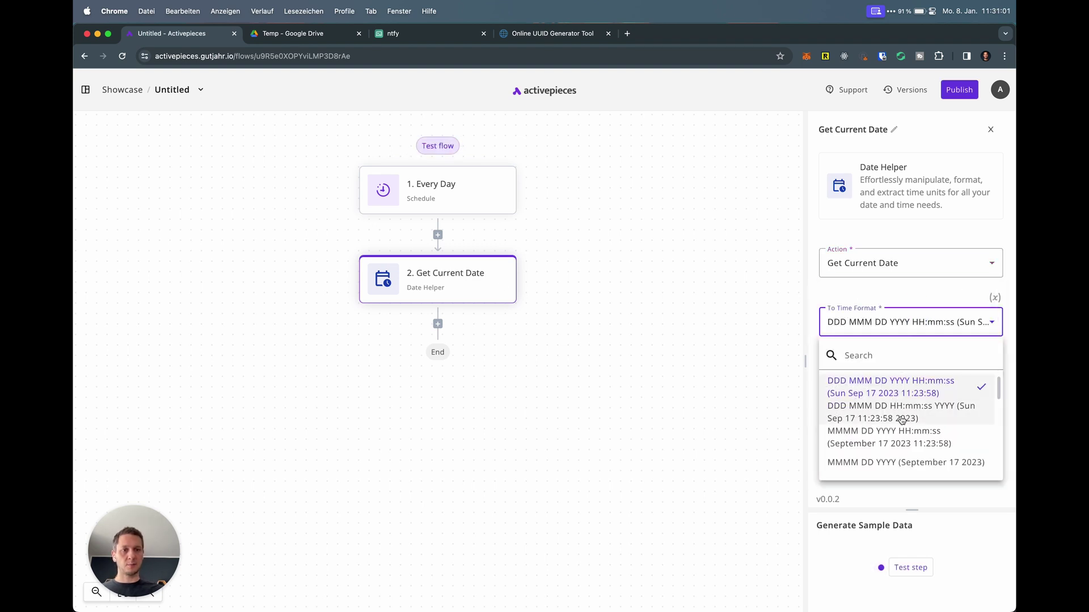
{"action": "scroll", "coordinate": [901, 418], "scroll_direction": "down", "scroll_amount": 10}
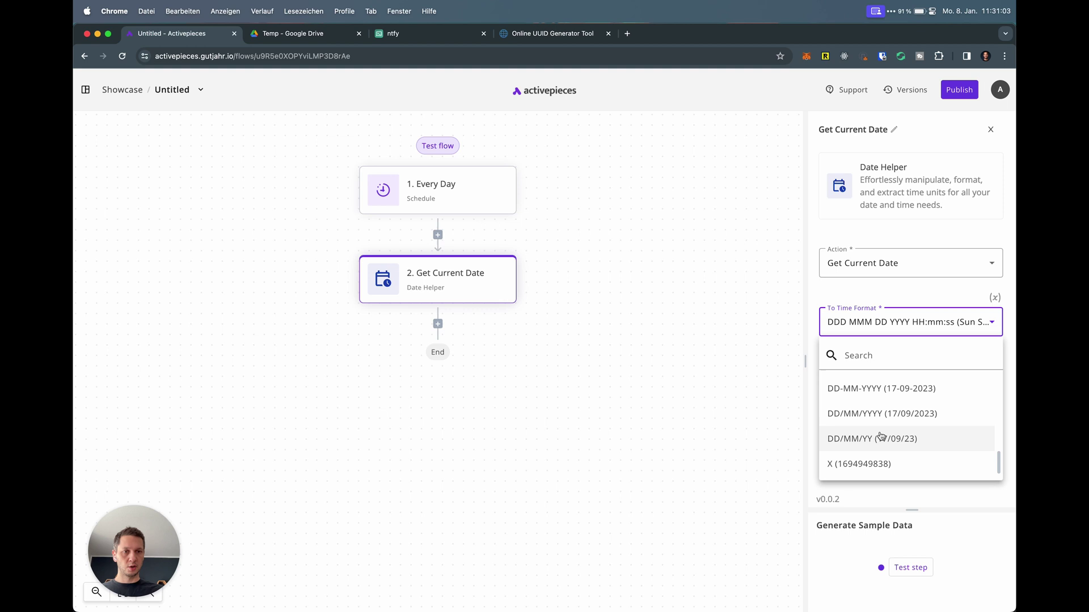
{"action": "left_click", "coordinate": [869, 392]}
{"action": "left_click", "coordinate": [897, 404]}
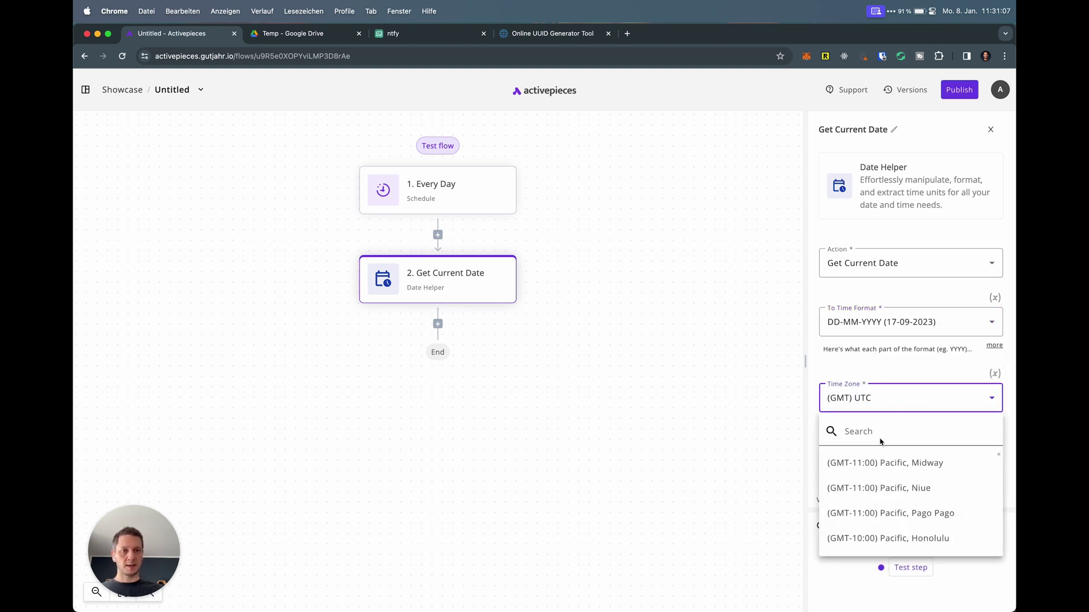
{"action": "left_click", "coordinate": [888, 434]}
{"action": "type", "text": "berlin"}
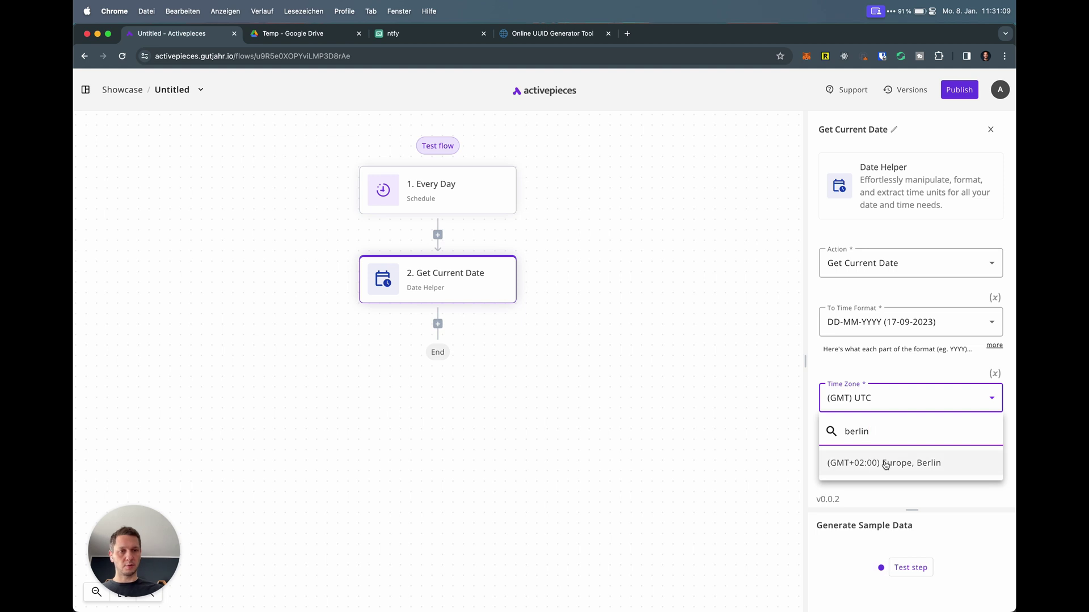
{"action": "left_click", "coordinate": [884, 462]}
{"action": "left_click", "coordinate": [911, 568]}
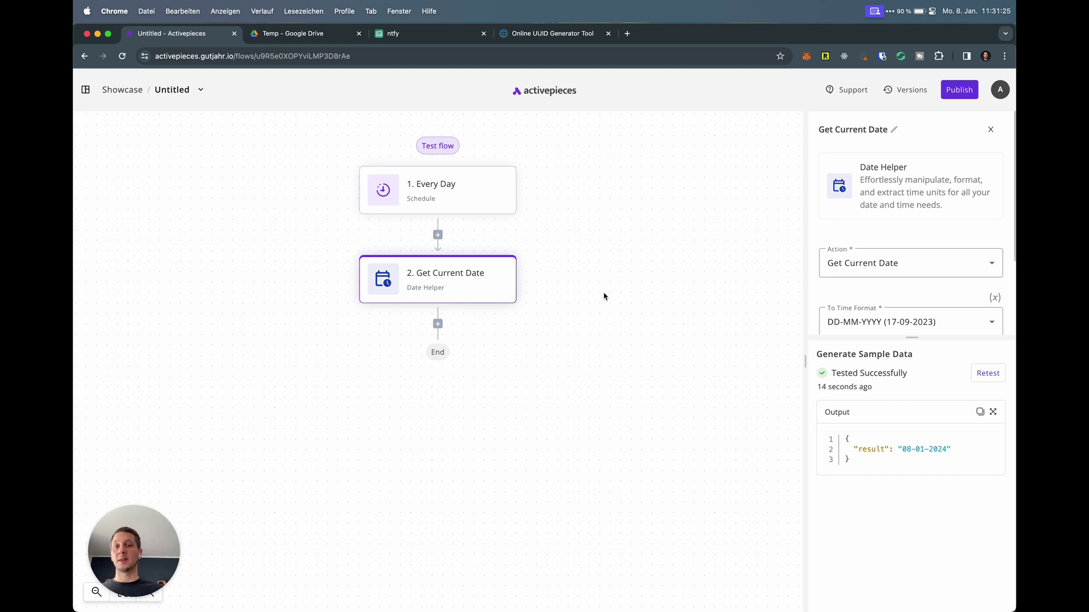
Add an Approval step with the Create Approval Links action after the date step.
{"action": "left_click", "coordinate": [437, 323]}
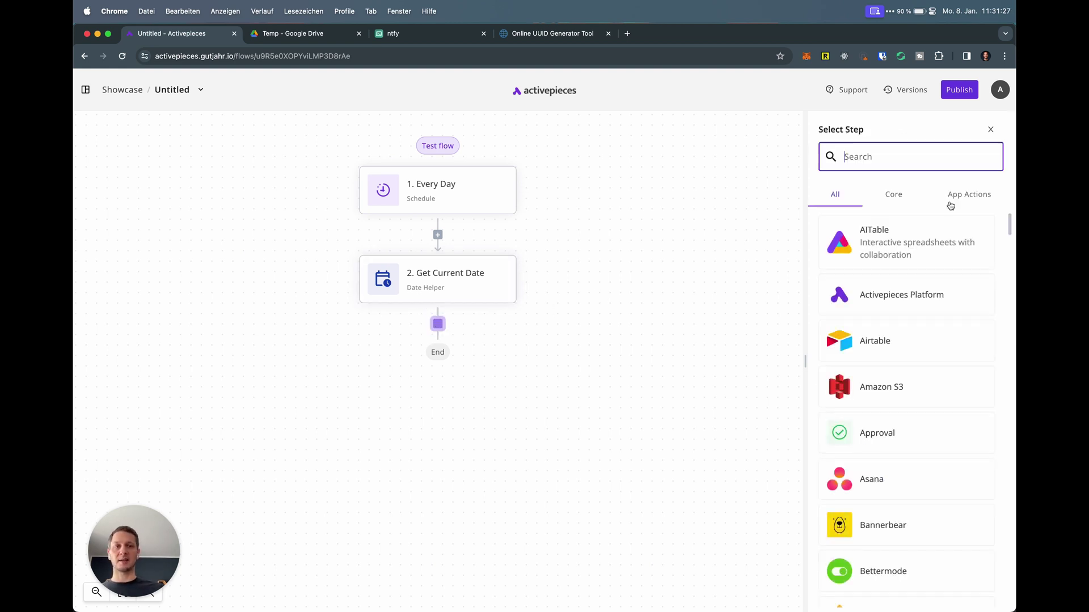
{"action": "left_click", "coordinate": [893, 195]}
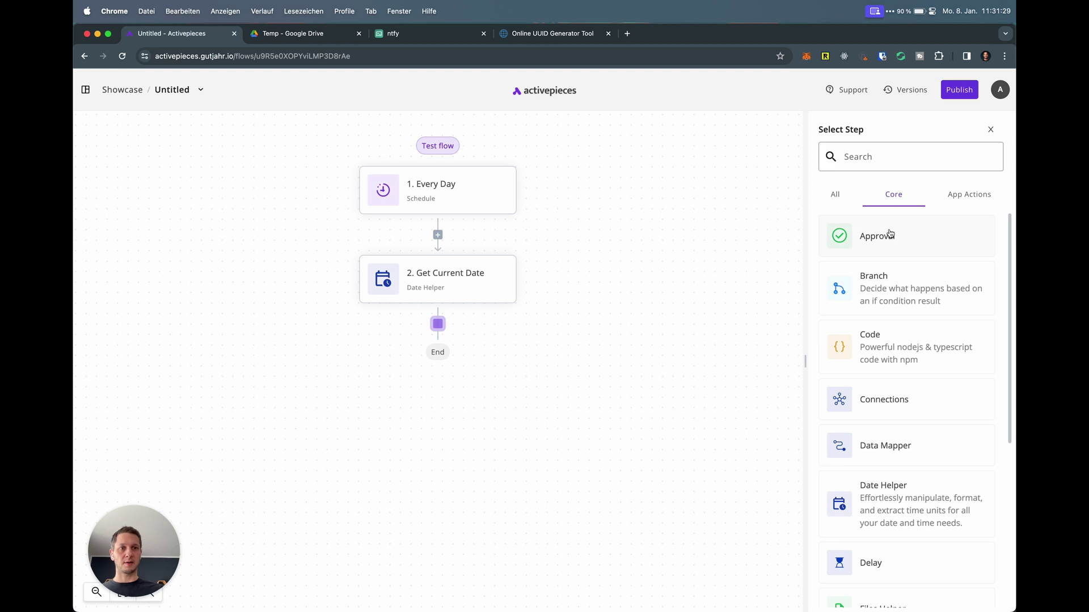
{"action": "left_click", "coordinate": [889, 235]}
{"action": "left_click", "coordinate": [919, 242]}
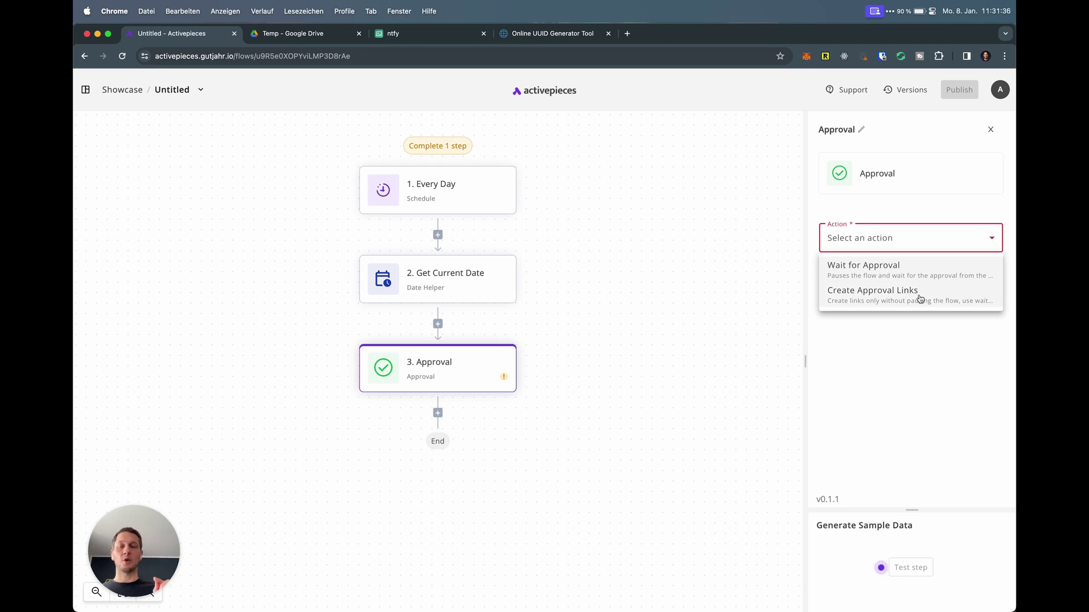
{"action": "left_click", "coordinate": [888, 301]}
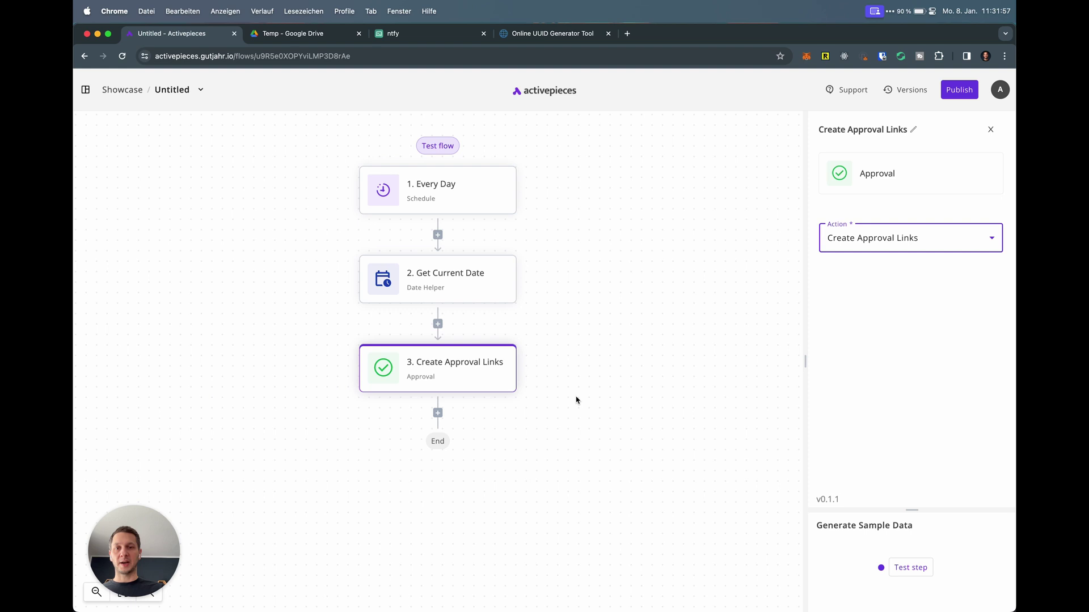
Test the step and inspect the approvalLink and disapprovalLink values in its output.
{"action": "left_click", "coordinate": [921, 568]}
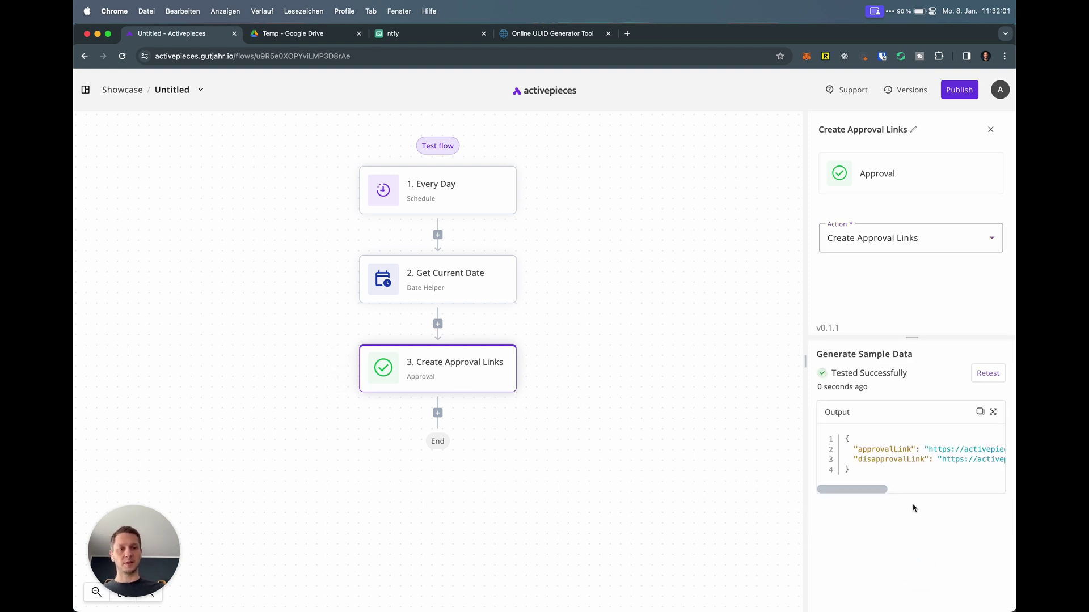
{"action": "left_click_drag", "start_coordinate": [863, 489], "coordinate": [872, 489]}
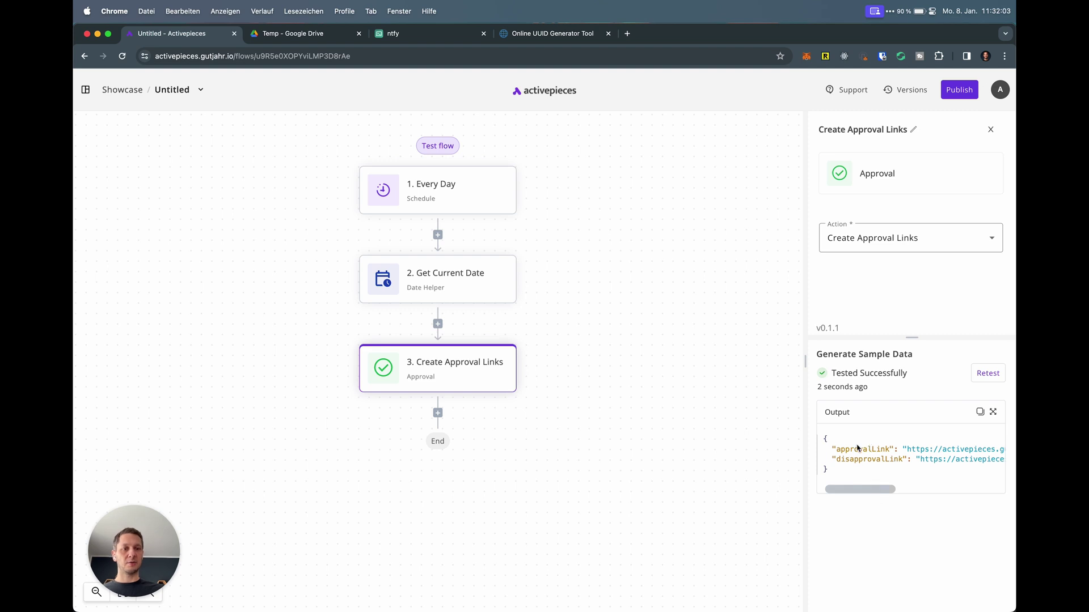
{"action": "left_click_drag", "start_coordinate": [806, 363], "coordinate": [720, 361]}
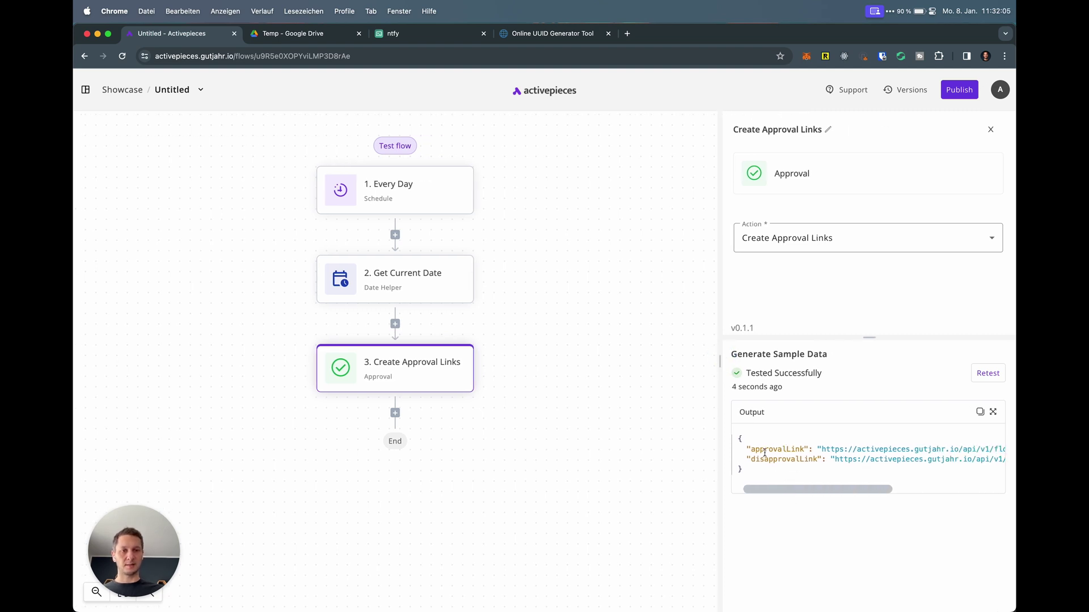
{"action": "left_click_drag", "start_coordinate": [824, 489], "coordinate": [935, 489]}
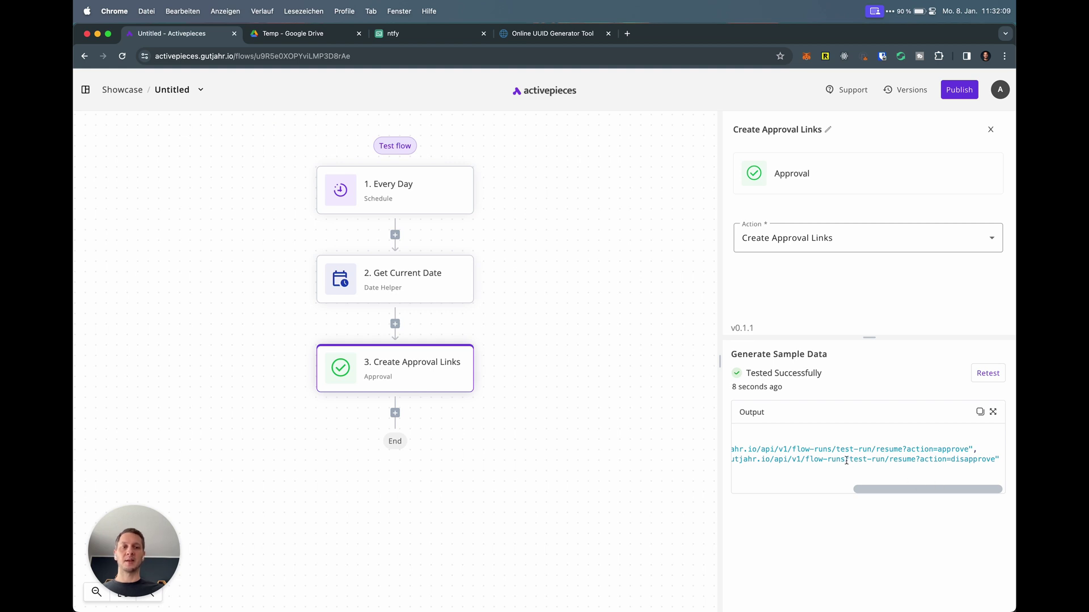
{"action": "left_click_drag", "start_coordinate": [846, 460], "coordinate": [867, 461]}
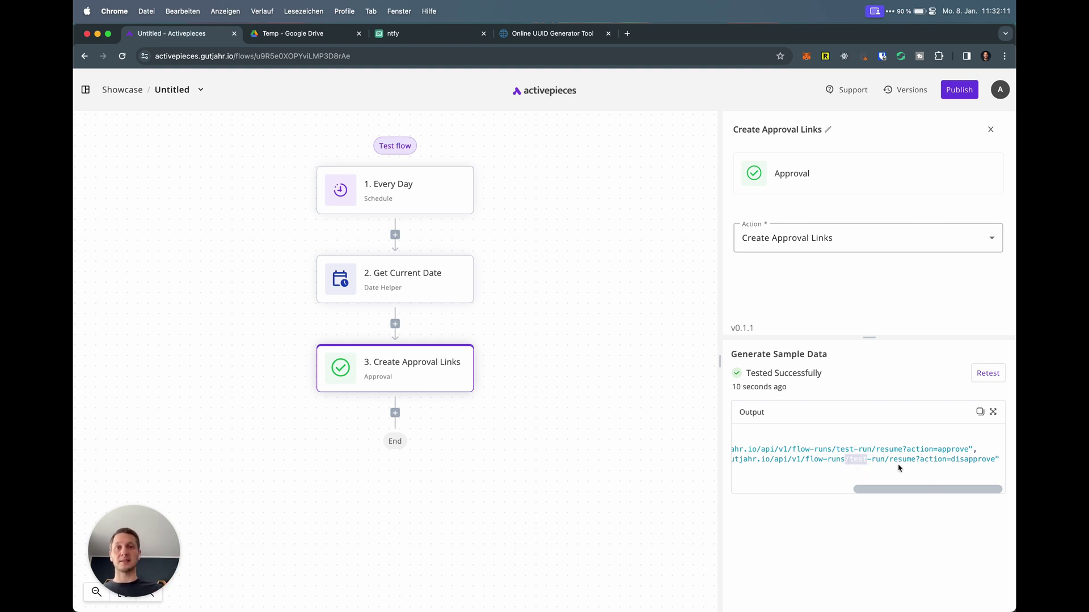
{"action": "left_click_drag", "start_coordinate": [928, 489], "coordinate": [763, 486]}
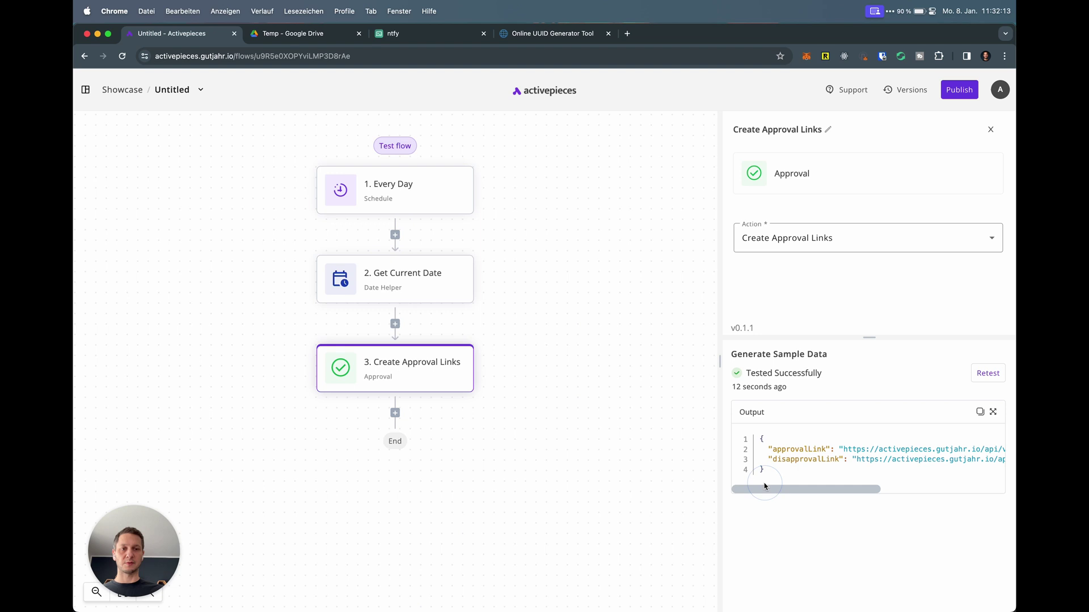
{"action": "scroll", "coordinate": [551, 315], "scroll_direction": "down", "scroll_amount": 2}
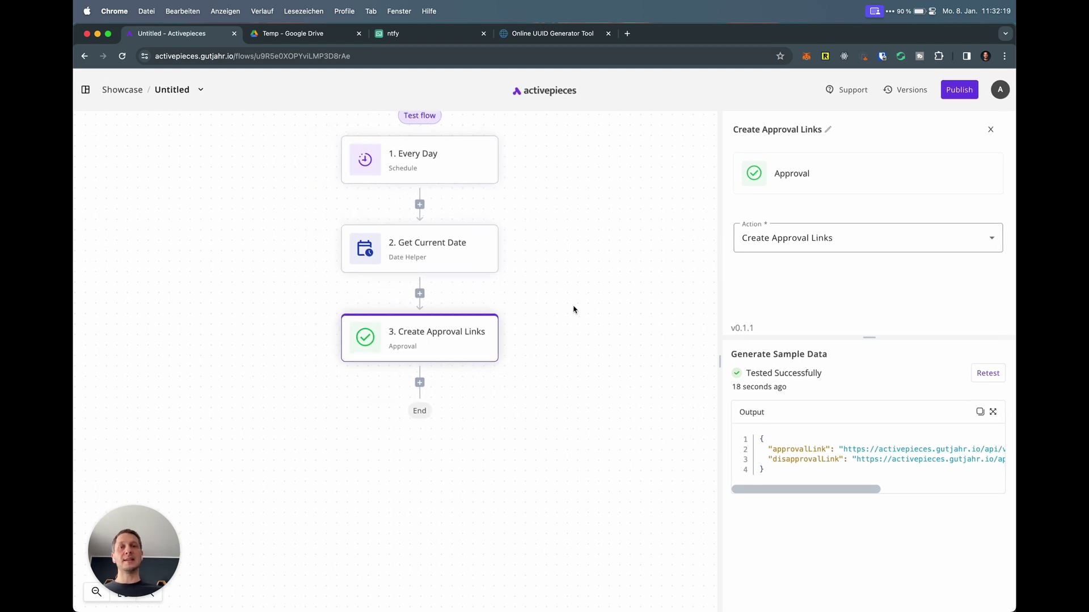
Look over the ntfy app with no subscriptions, then go to the UUID generator tab.
{"action": "left_click", "coordinate": [404, 35]}
{"action": "left_click", "coordinate": [427, 239]}
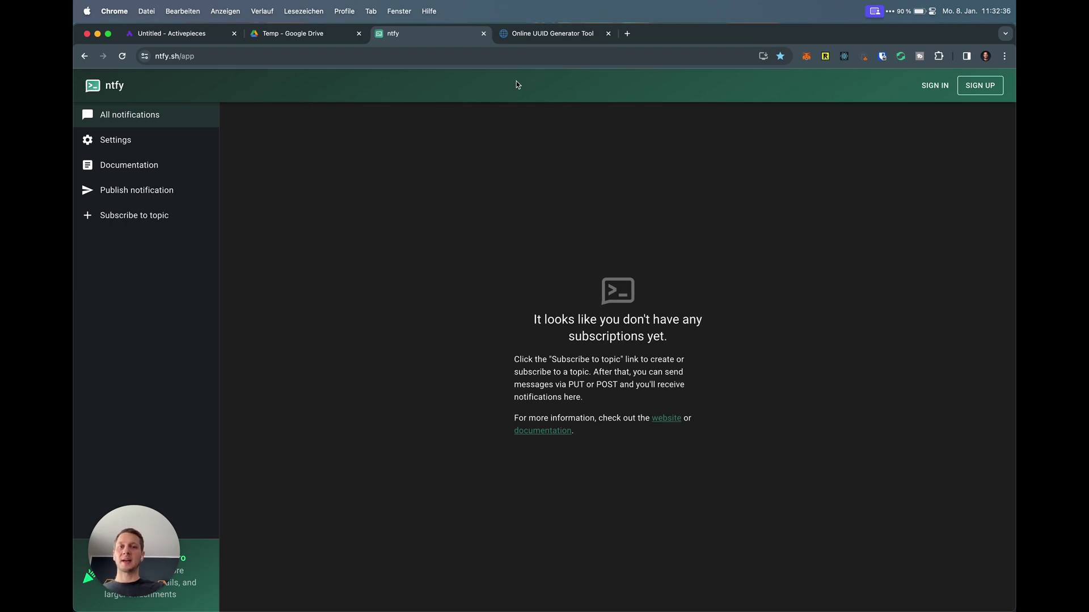
{"action": "left_click", "coordinate": [553, 33]}
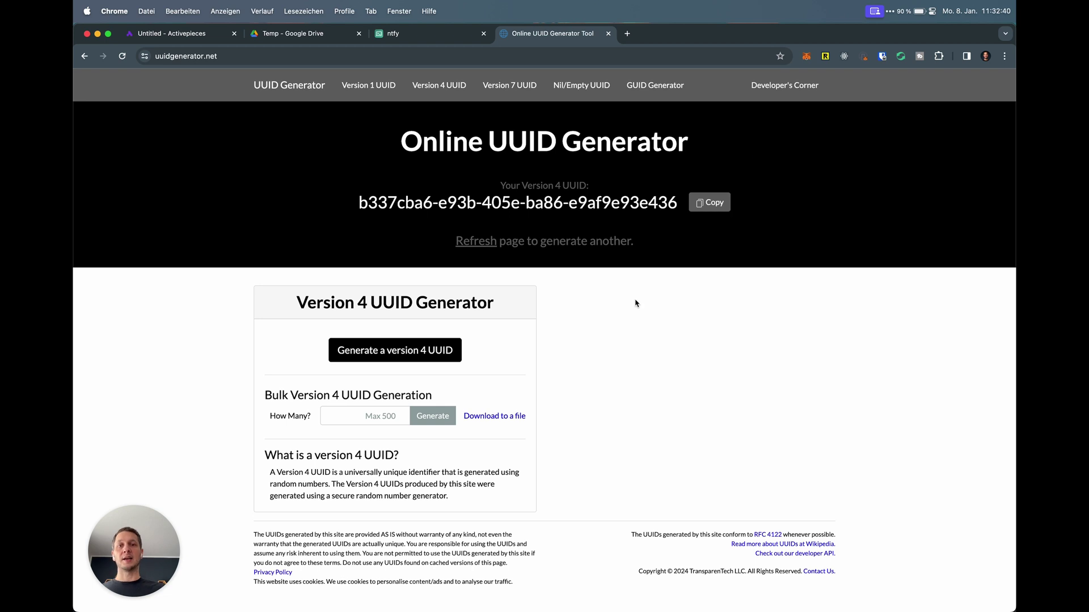
Regenerate the version 4 UUID a few times and copy the final one.
{"action": "left_click", "coordinate": [437, 350]}
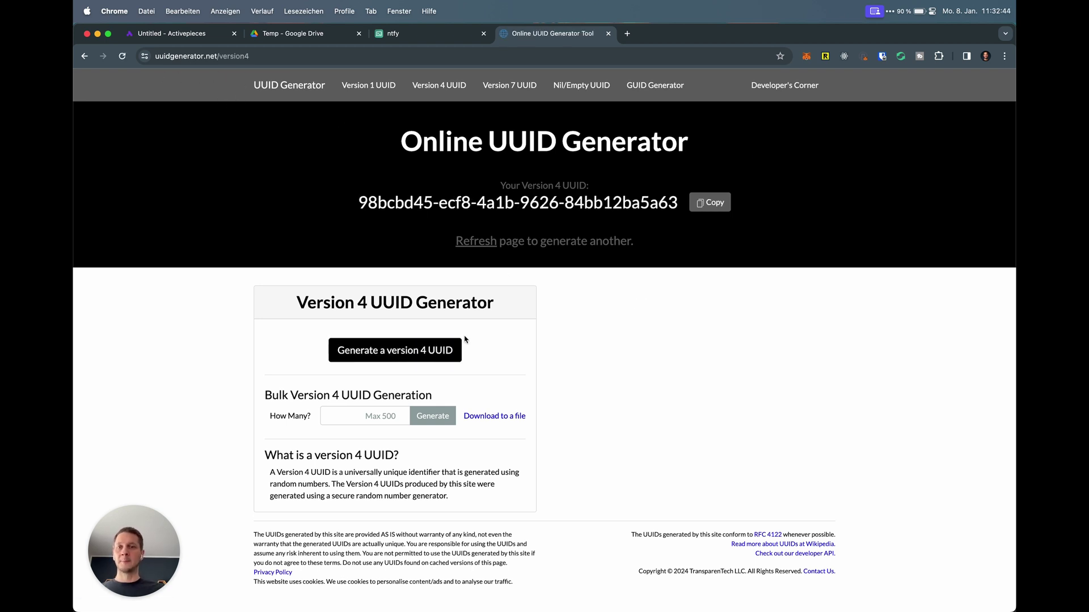
{"action": "left_click", "coordinate": [400, 351]}
{"action": "left_click", "coordinate": [431, 351]}
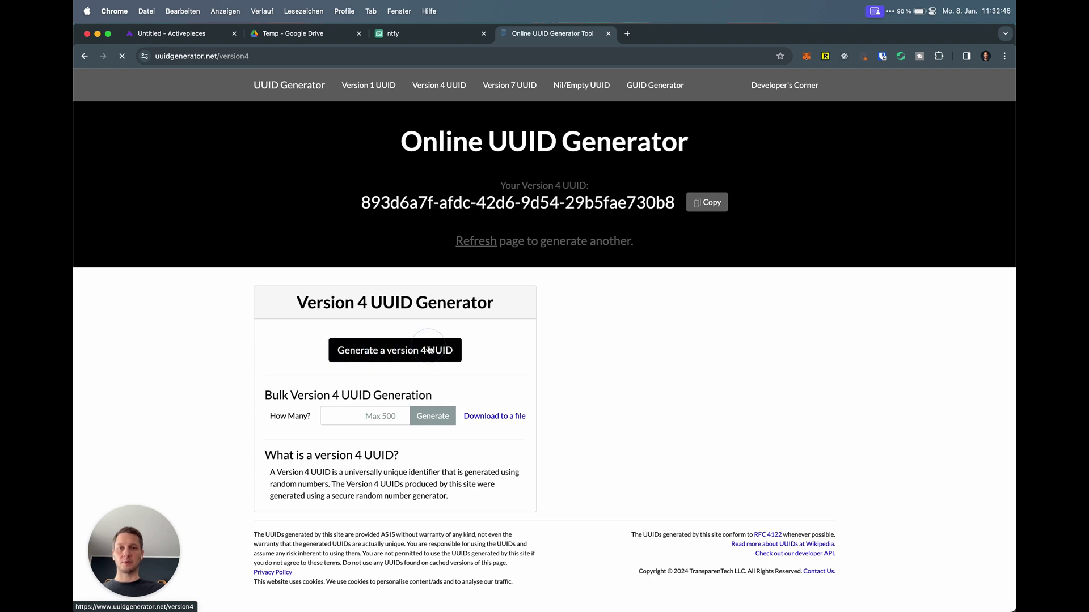
{"action": "left_click", "coordinate": [715, 204]}
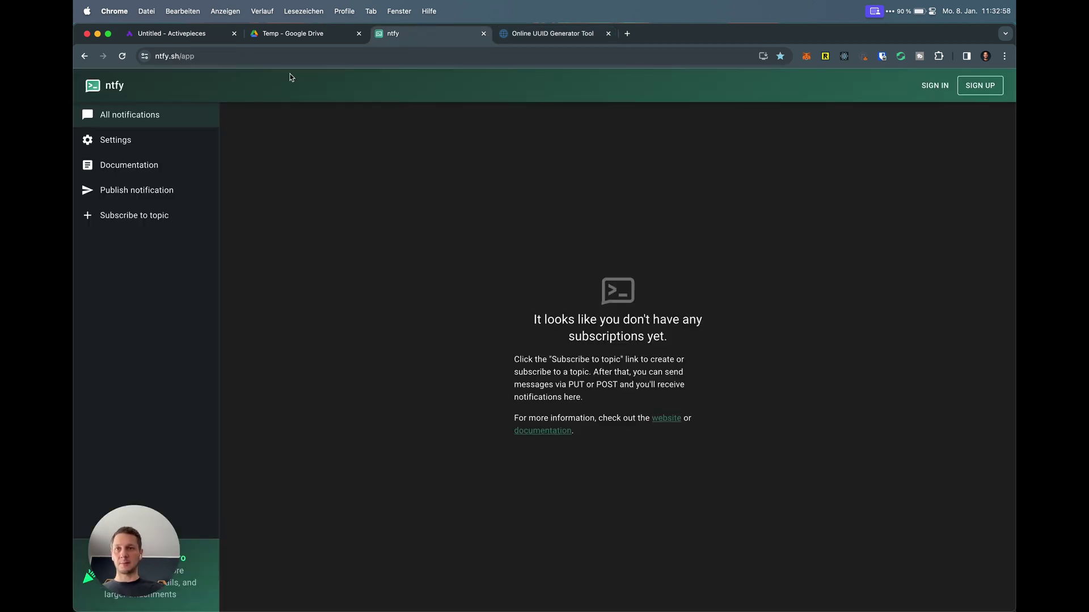
Subscribe to an ntfy topic named with the pasted UUID and copy the topic name.
{"action": "left_click", "coordinate": [155, 217]}
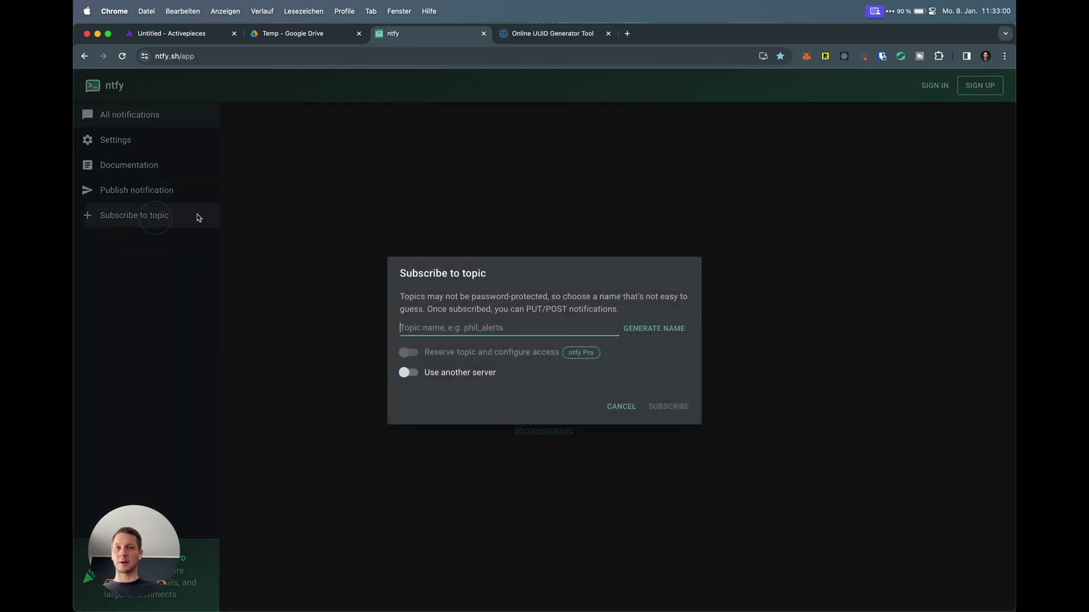
{"action": "key", "text": "super+v"}
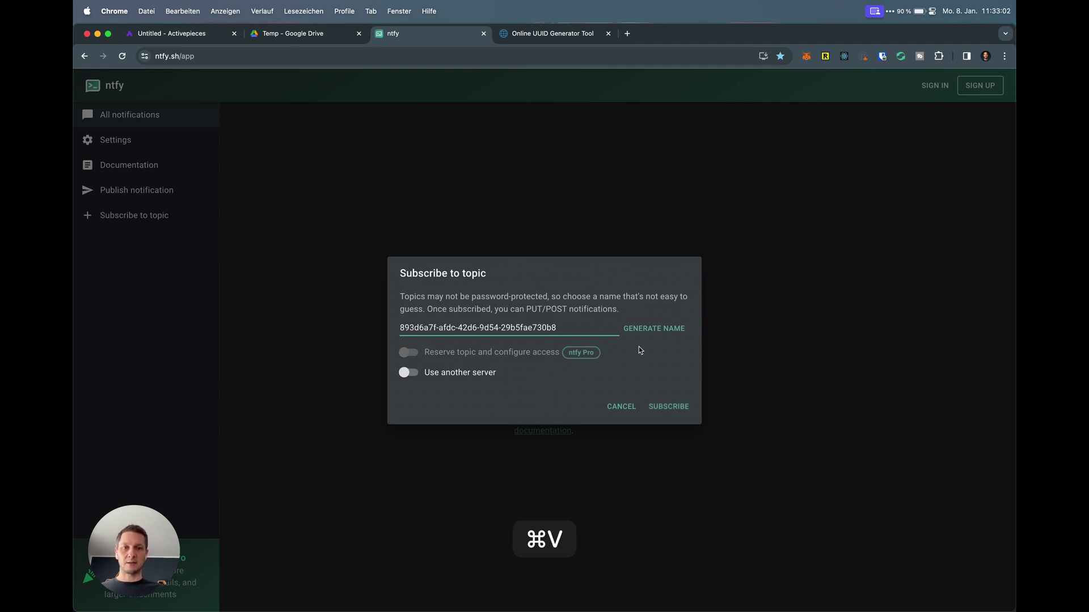
{"action": "left_click", "coordinate": [666, 407]}
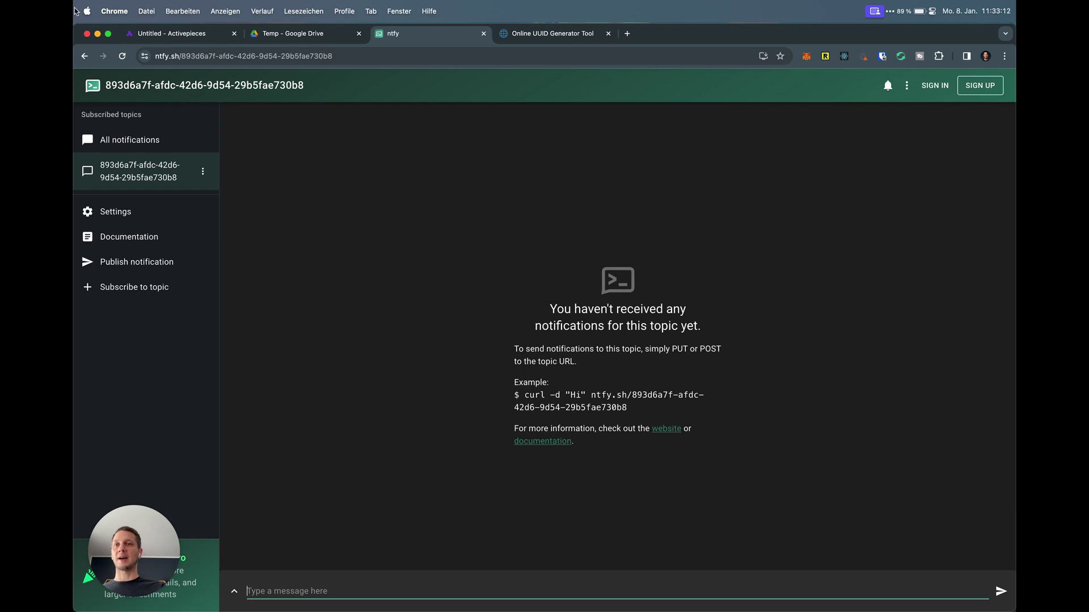
{"action": "left_click_drag", "start_coordinate": [105, 85], "coordinate": [316, 89]}
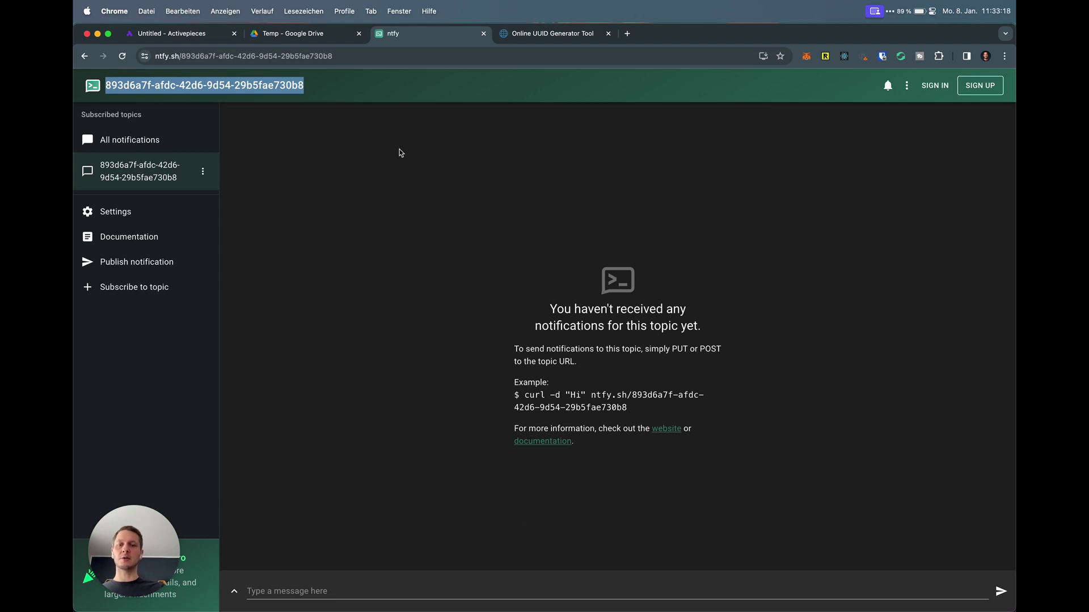
{"action": "key", "text": "super+c"}
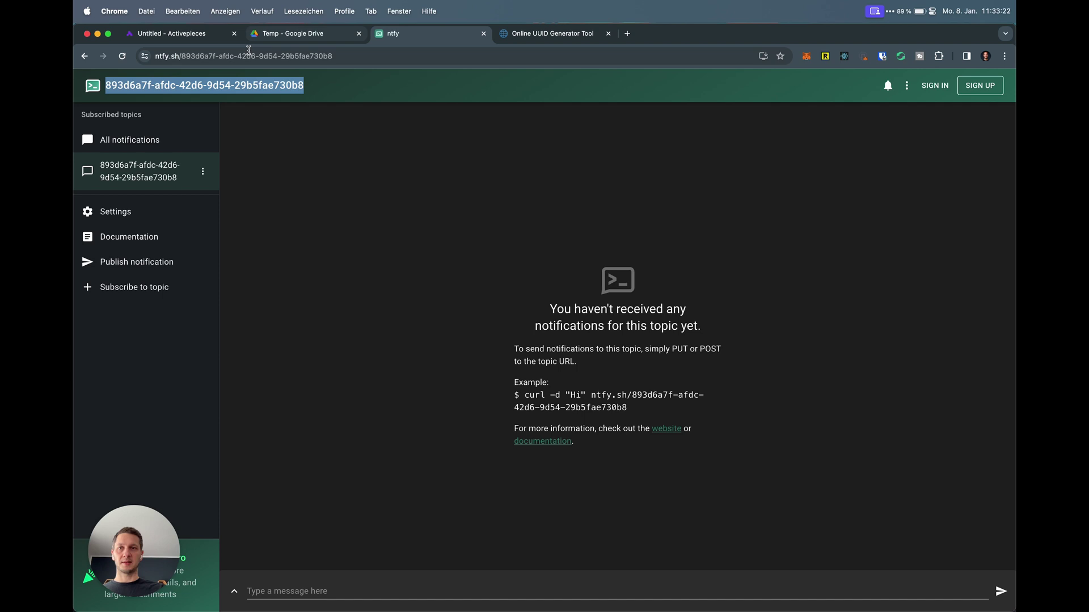
Add ntfy Send Notification as step 4, using the existing ntfy connection.
{"action": "left_click", "coordinate": [186, 38]}
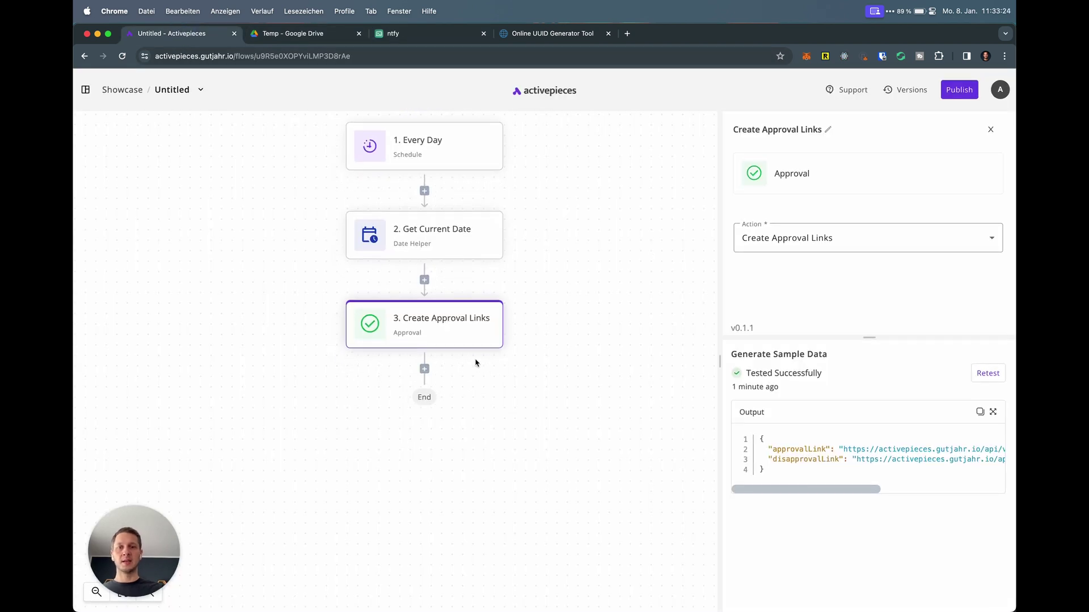
{"action": "left_click", "coordinate": [424, 369]}
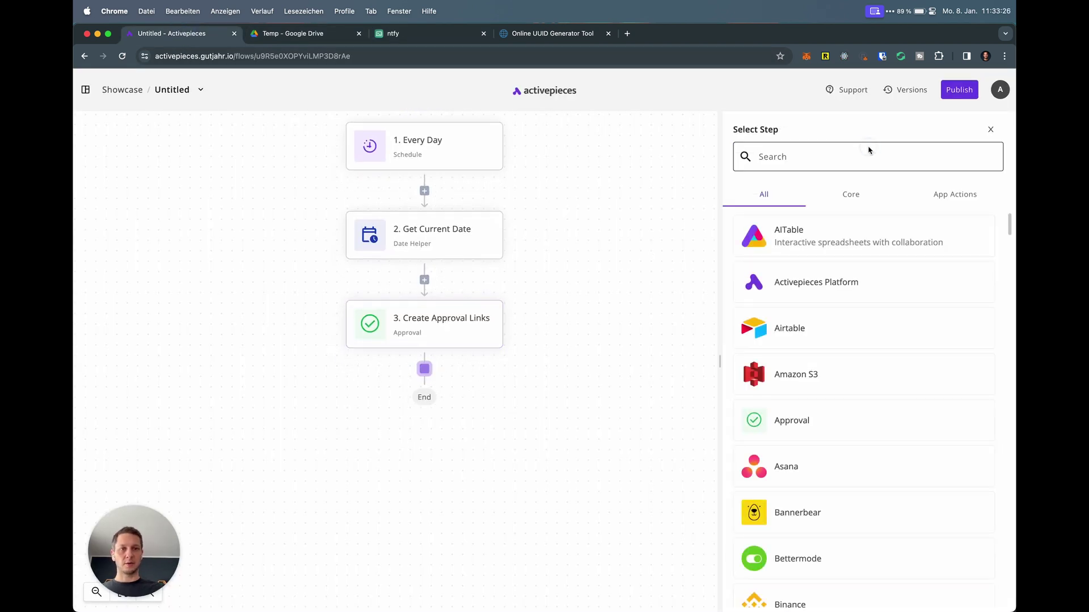
{"action": "type", "text": "ntfy"}
{"action": "left_click", "coordinate": [830, 254]}
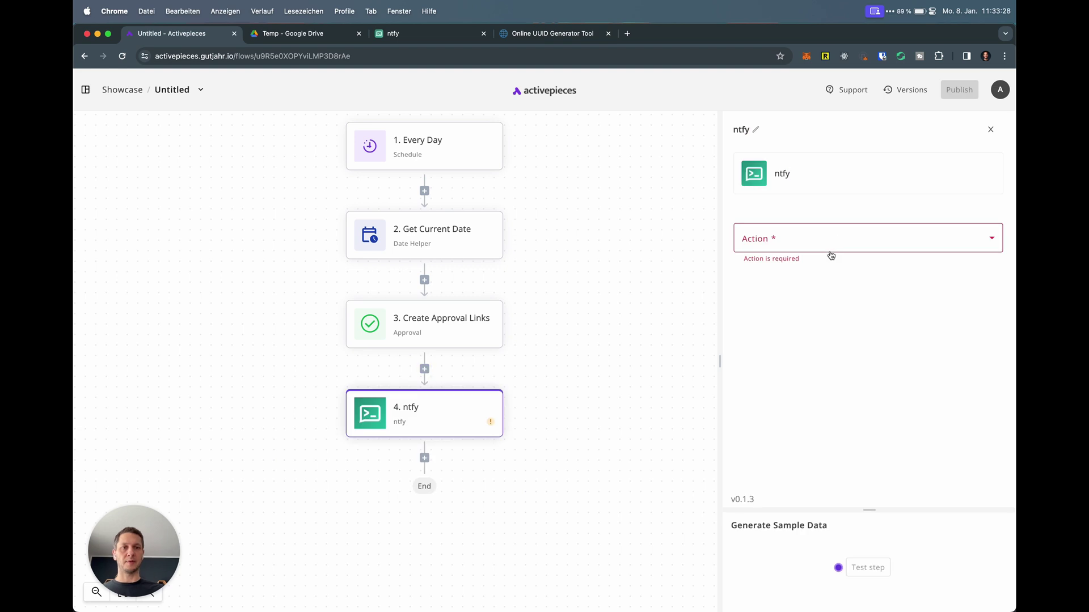
{"action": "left_click", "coordinate": [919, 241]}
{"action": "left_click", "coordinate": [814, 278]}
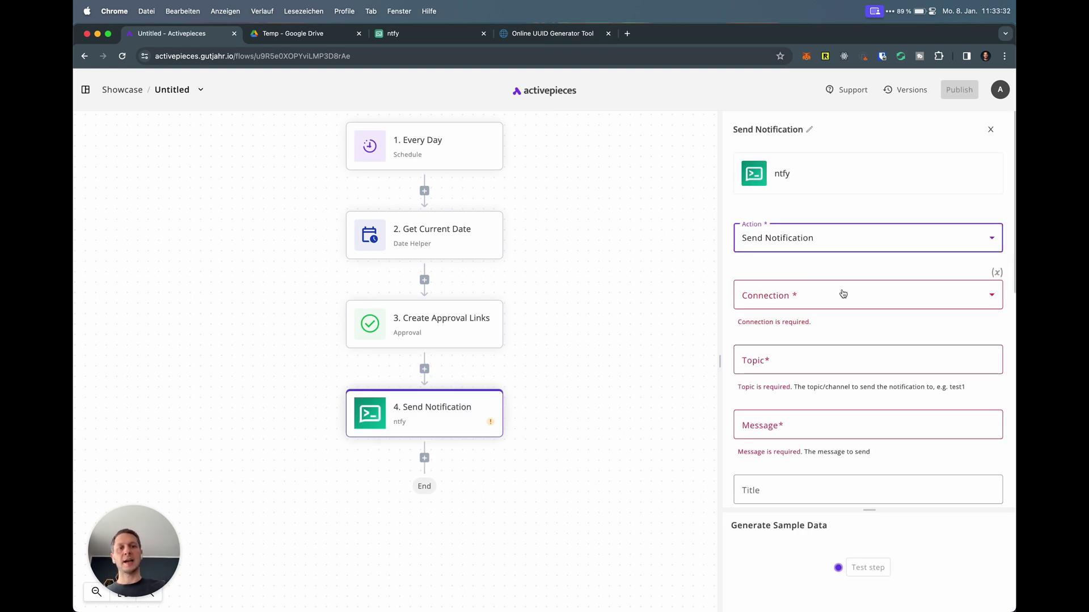
{"action": "scroll", "coordinate": [845, 289], "scroll_direction": "down", "scroll_amount": 1}
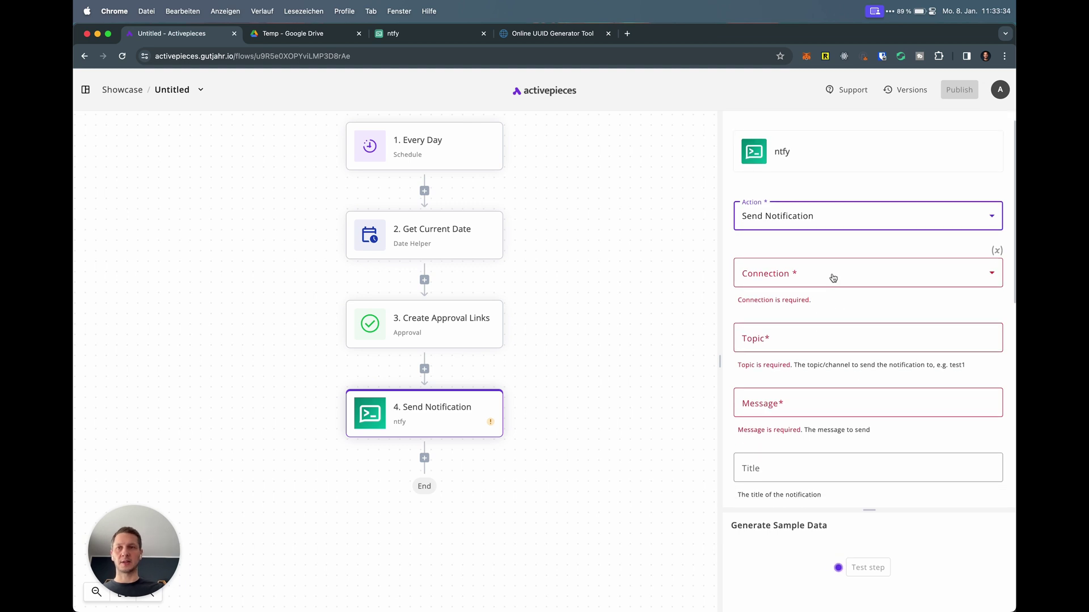
{"action": "left_click", "coordinate": [869, 277]}
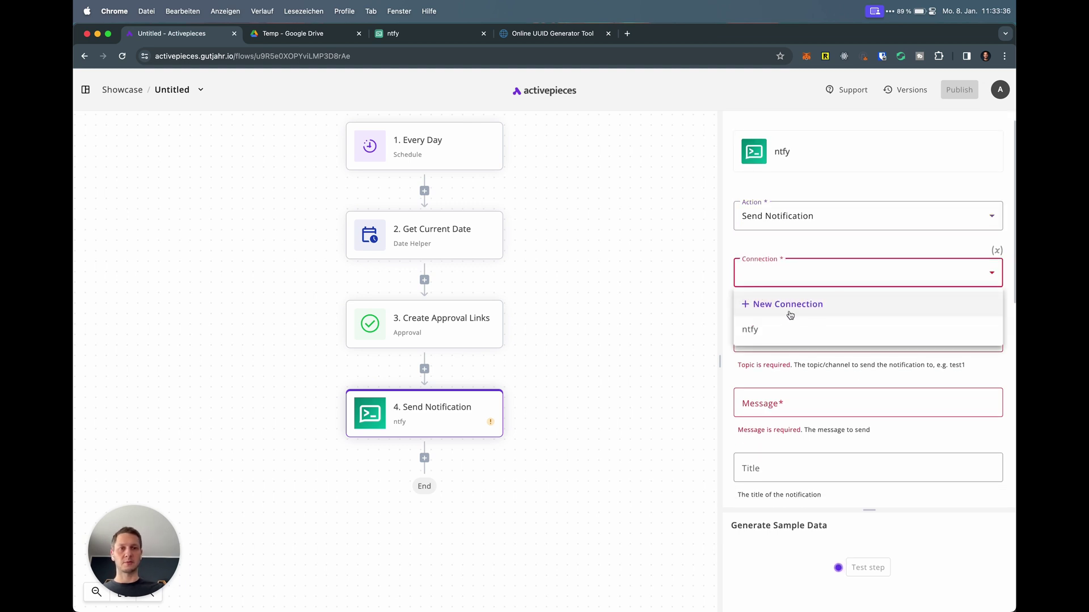
{"action": "left_click", "coordinate": [785, 327]}
{"action": "scroll", "coordinate": [830, 265], "scroll_direction": "down", "scroll_amount": 1}
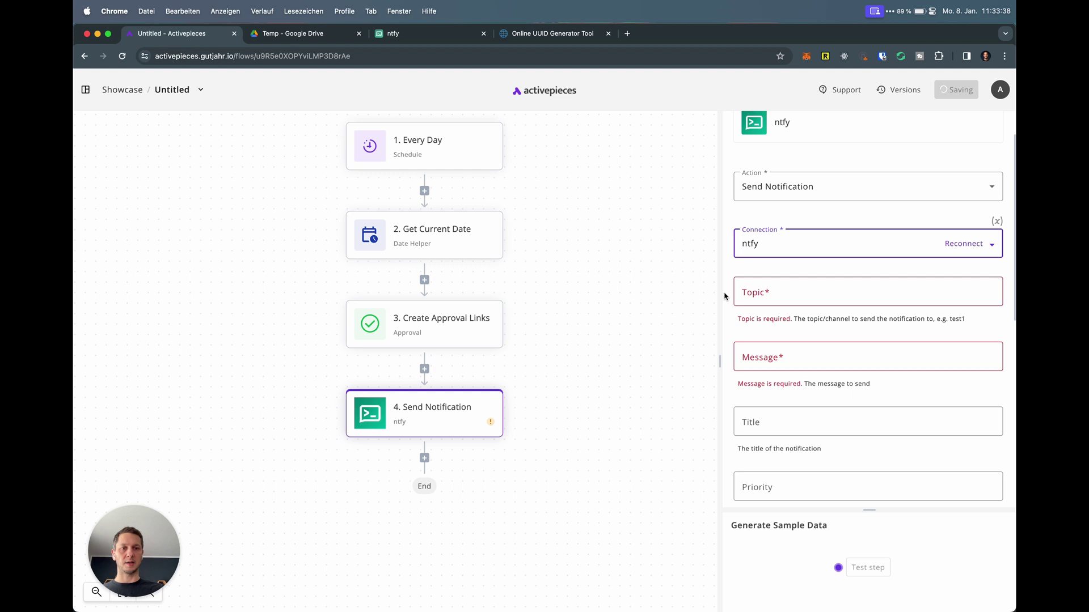
Paste the UUID topic name into the Topic field, then check the topic in ntfy.
{"action": "left_click", "coordinate": [806, 292]}
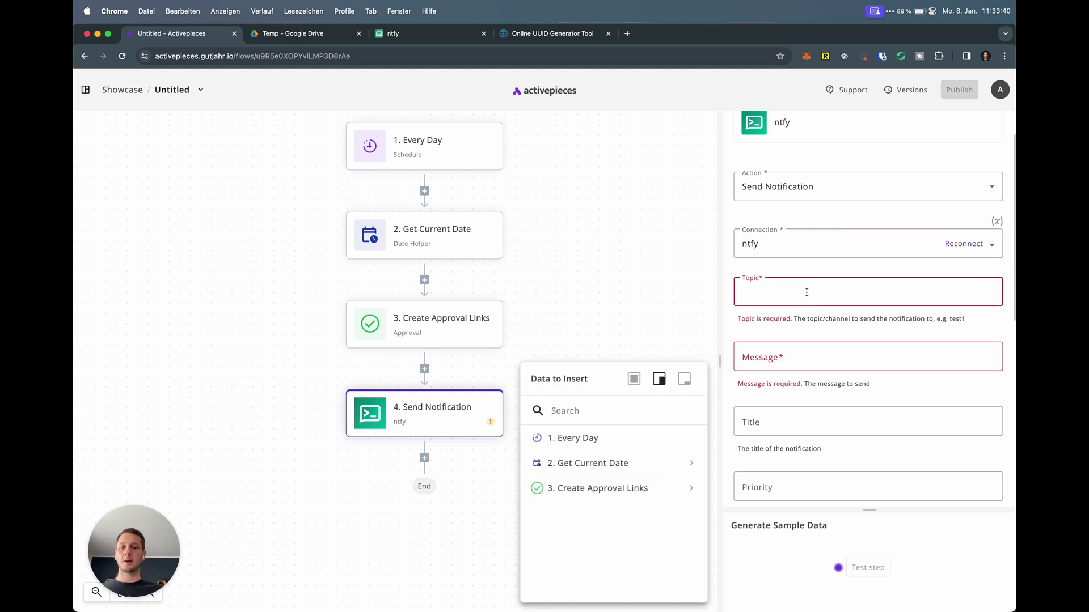
{"action": "key", "text": "super+v"}
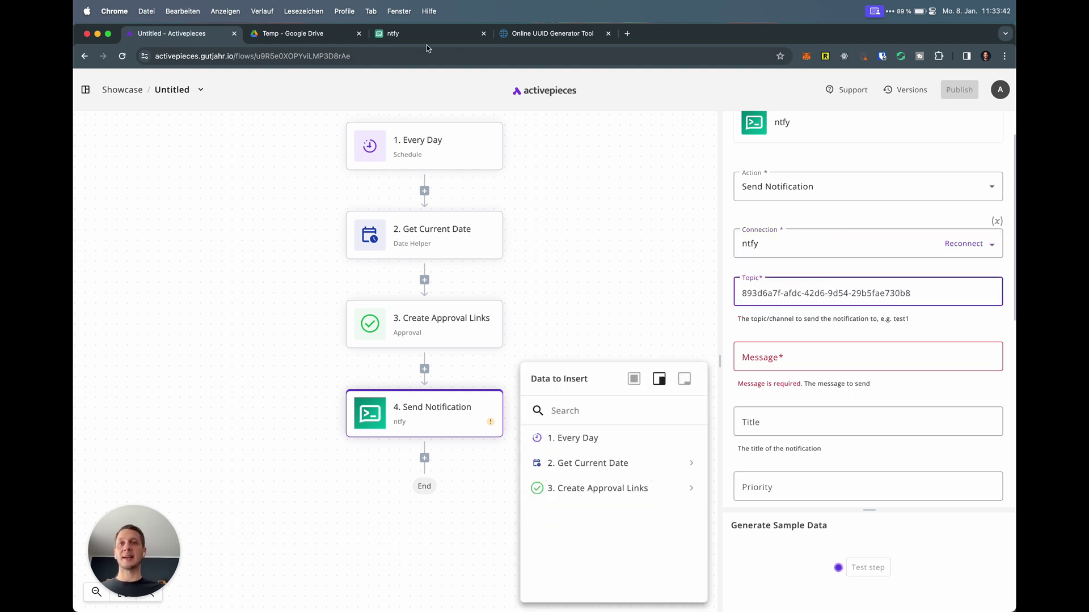
{"action": "left_click", "coordinate": [548, 34]}
{"action": "left_click", "coordinate": [396, 35]}
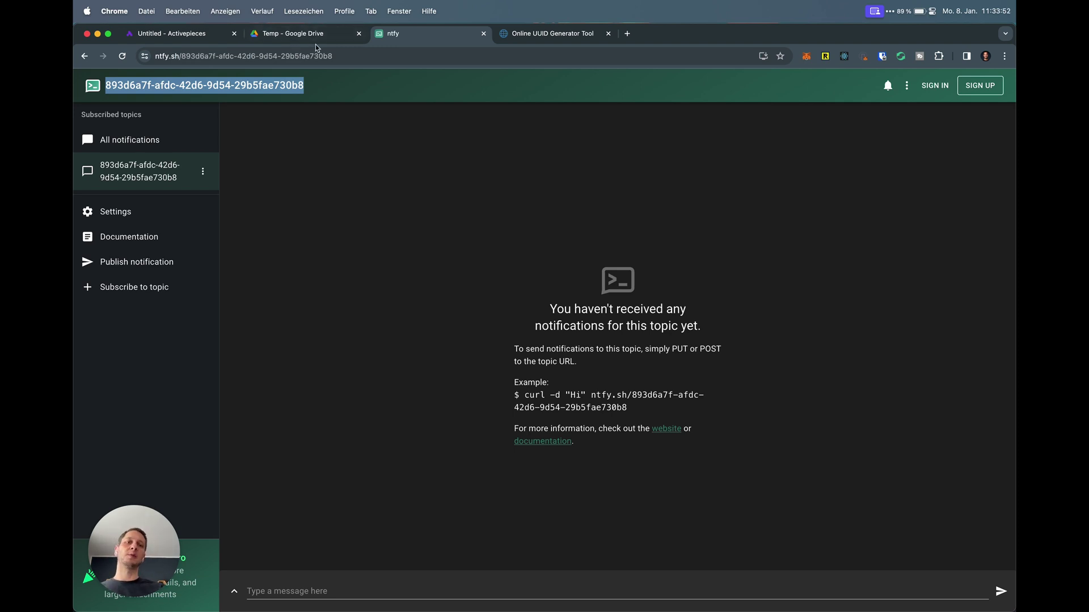
Write the notification message 'Did you exercise today?'.
{"action": "left_click", "coordinate": [168, 35]}
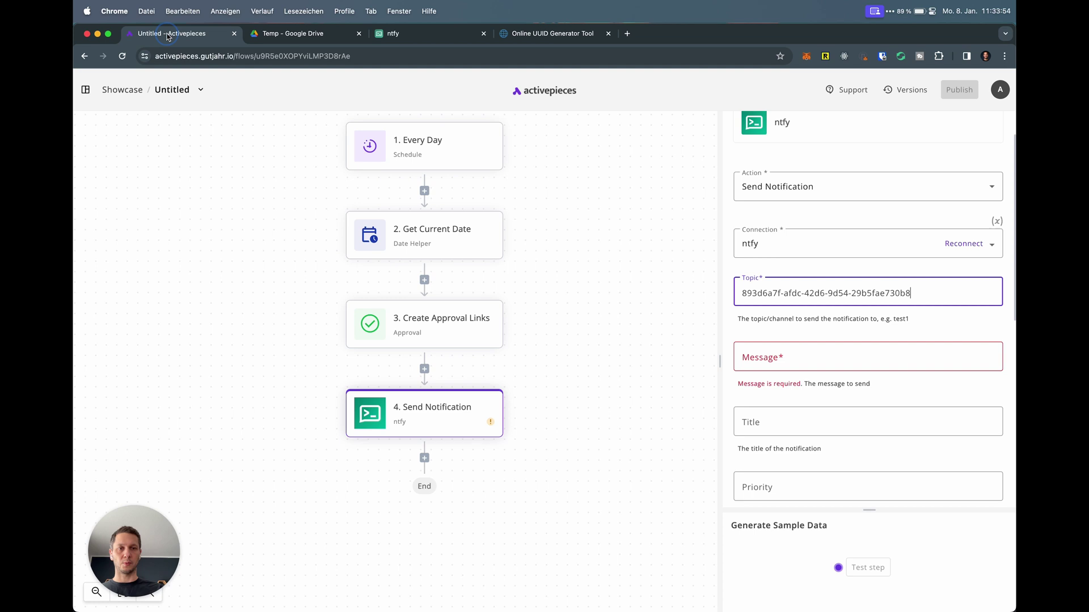
{"action": "left_click", "coordinate": [803, 362]}
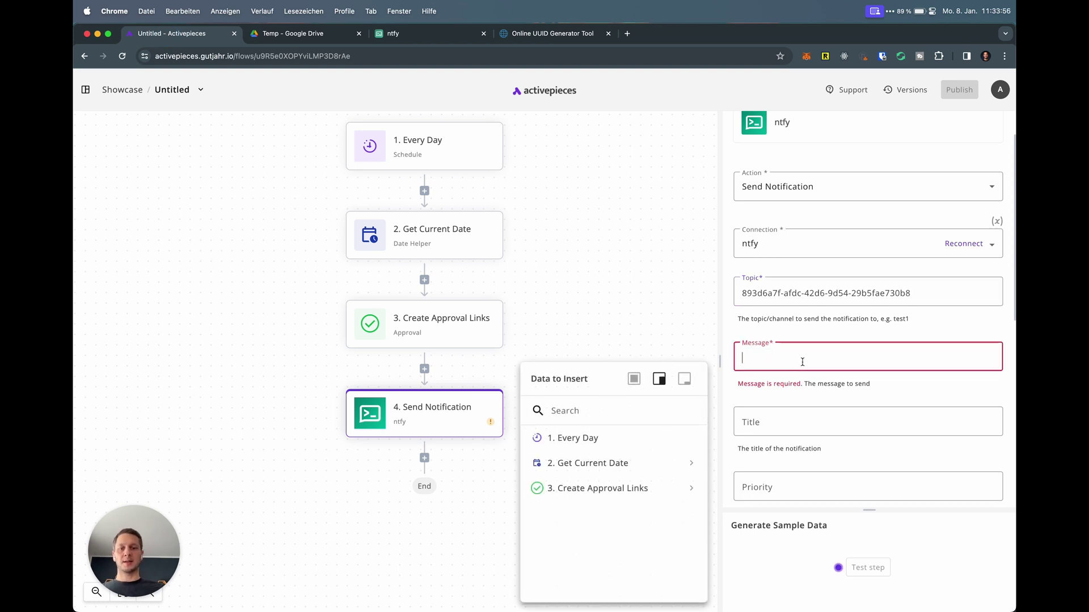
{"action": "type", "text": "Did you exercisr"}
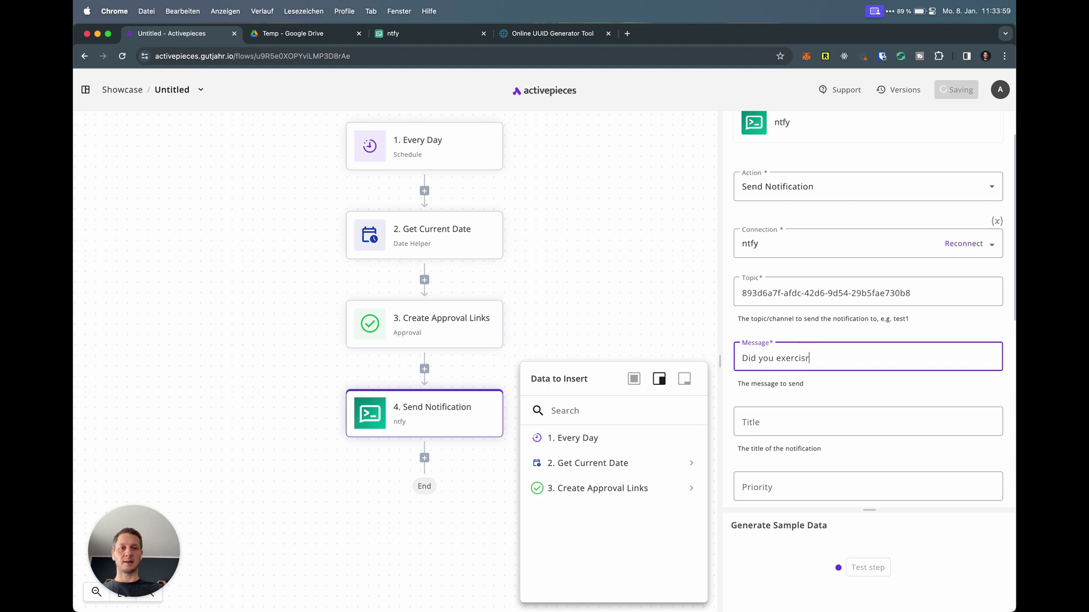
{"action": "key", "text": "BackSpace"}
{"action": "type", "text": "e today?"}
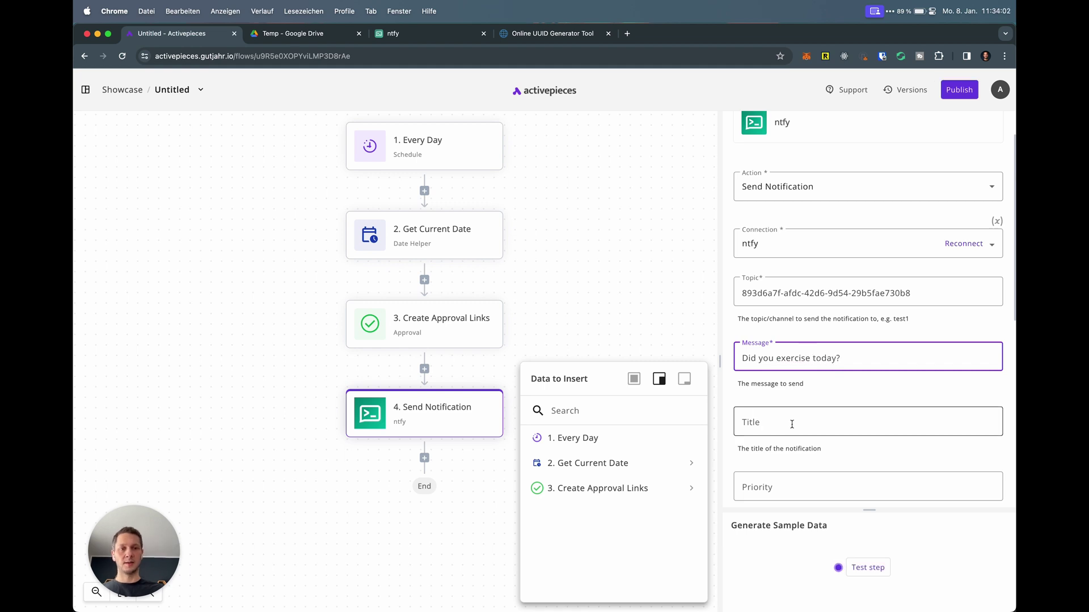
Set the notification title to 'Habit Tracker'.
{"action": "left_click", "coordinate": [789, 422]}
{"action": "type", "text": "Habit Tracker"}
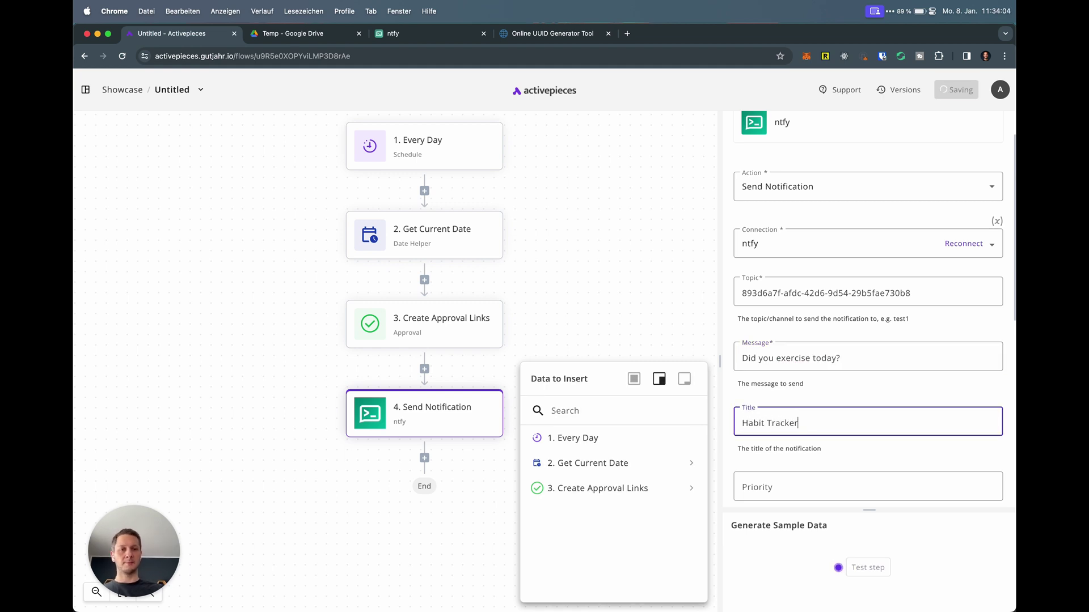
{"action": "scroll", "coordinate": [832, 438], "scroll_direction": "down", "scroll_amount": 3}
{"action": "scroll", "coordinate": [858, 413], "scroll_direction": "down", "scroll_amount": 5}
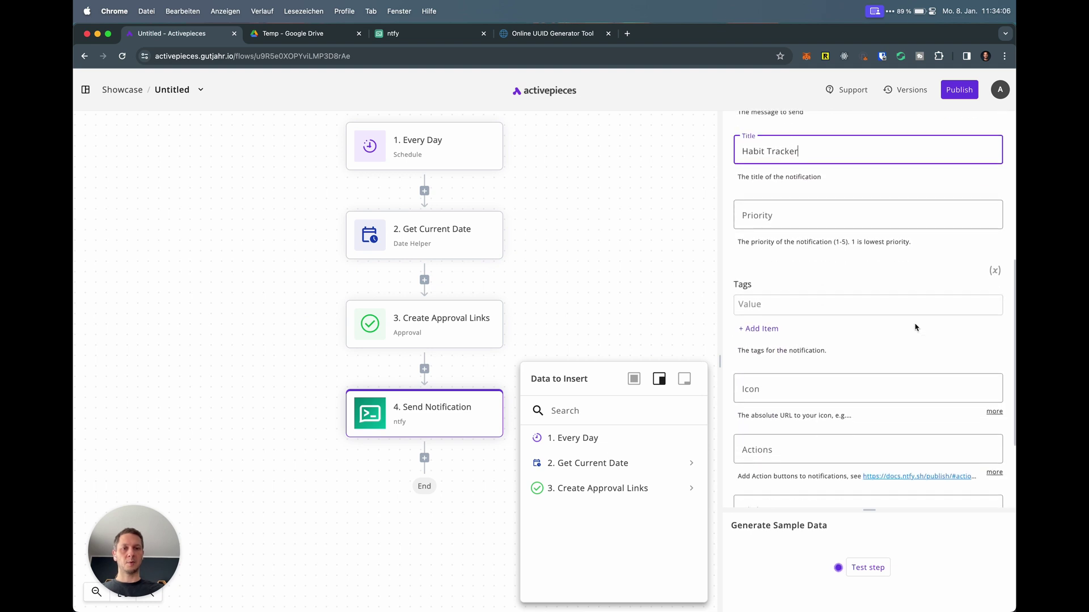
Fill Actions with 'action=http,Yes,' plus approvalLink and ';http,No,' plus disapprovalLink.
{"action": "left_click", "coordinate": [847, 365]}
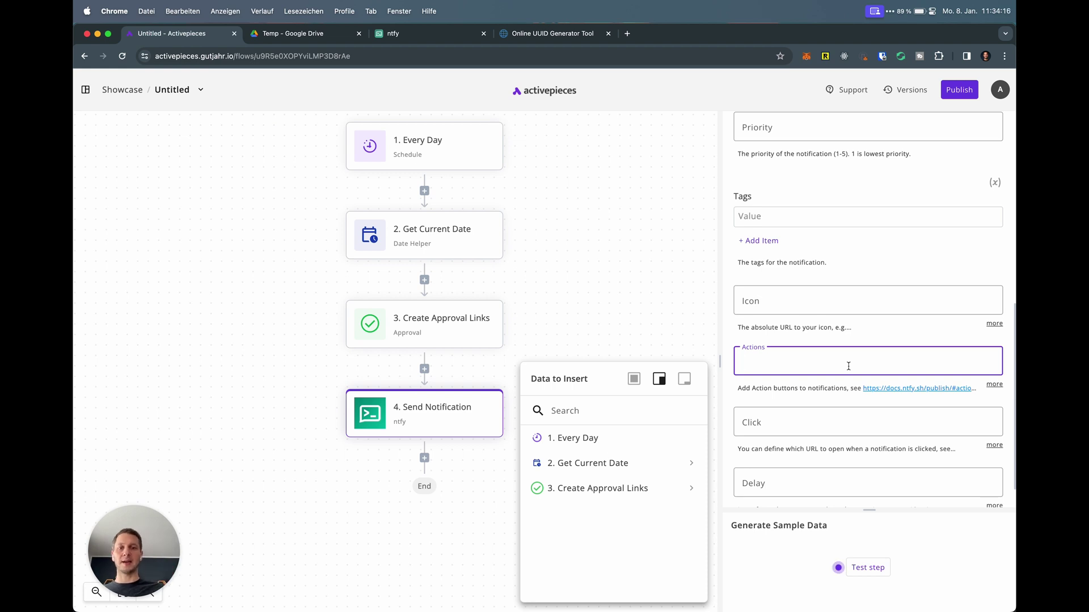
{"action": "type", "text": "action"}
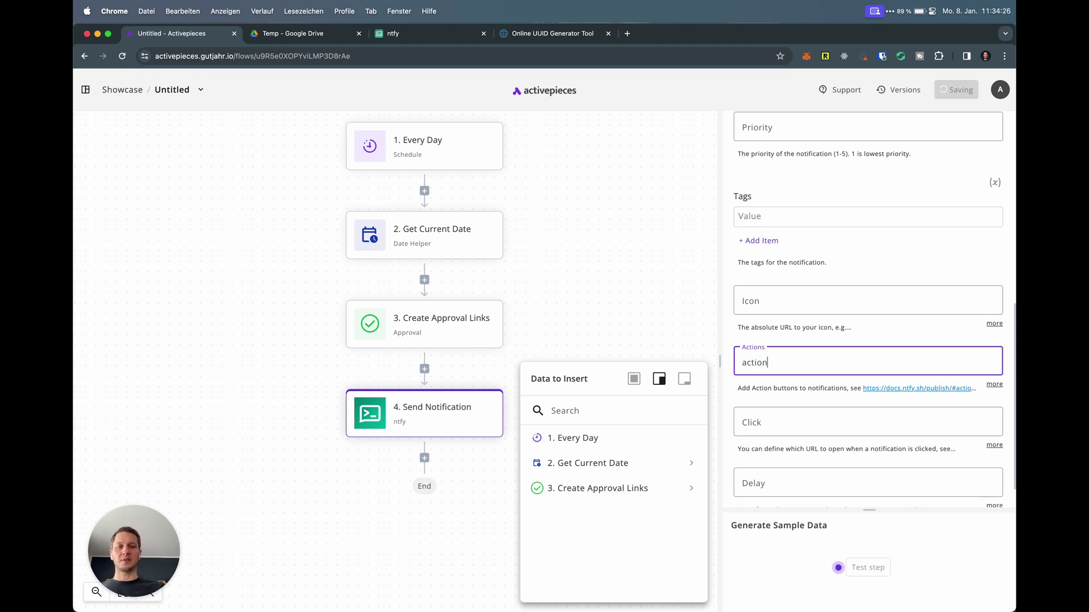
{"action": "type", "text": "=h"}
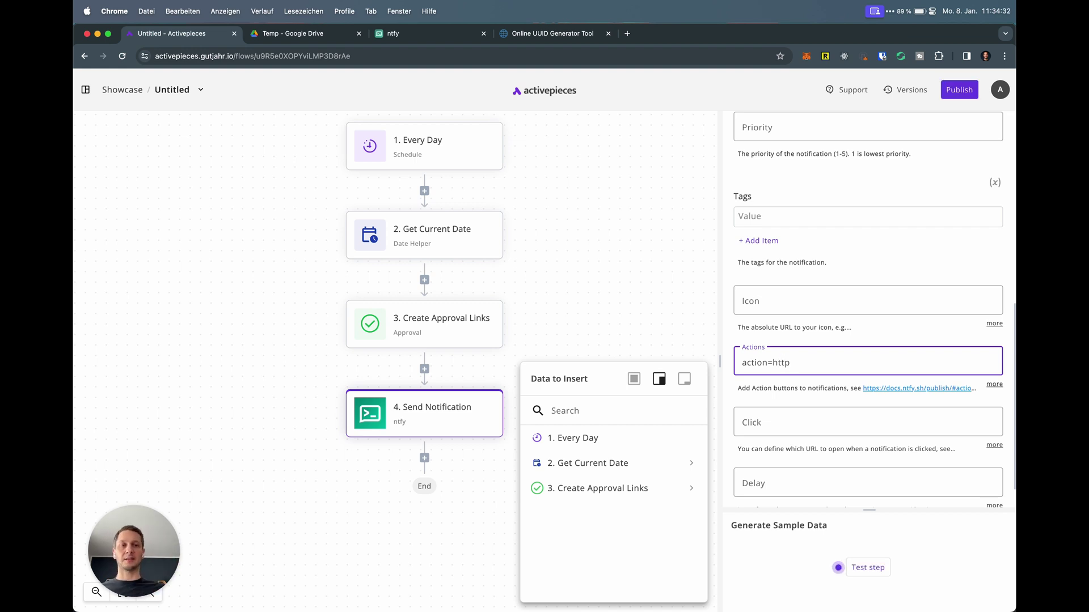
{"action": "type", "text": "ttp"}
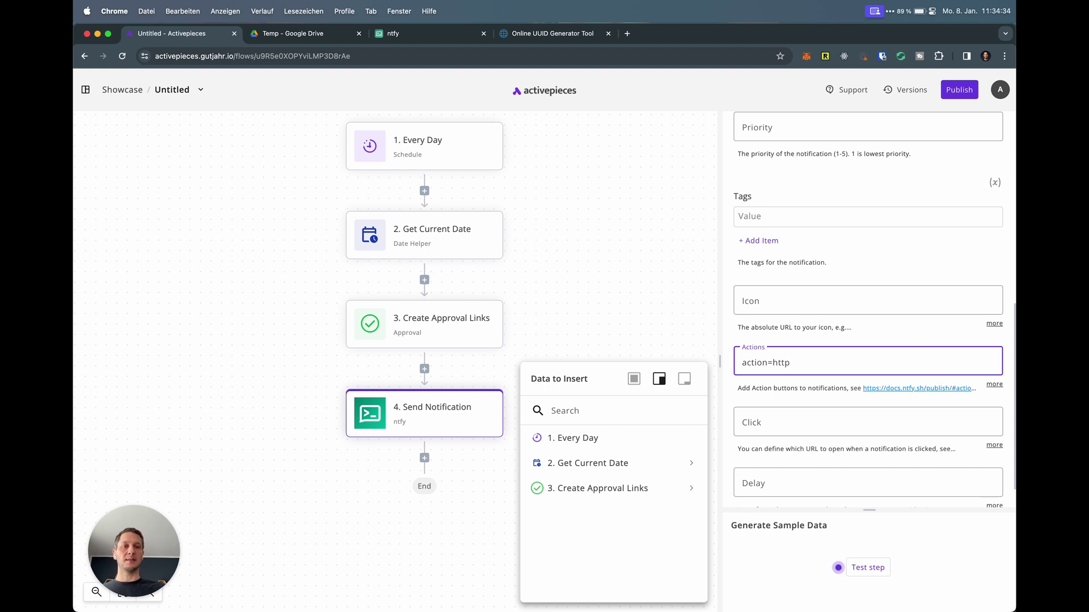
{"action": "type", "text": ","}
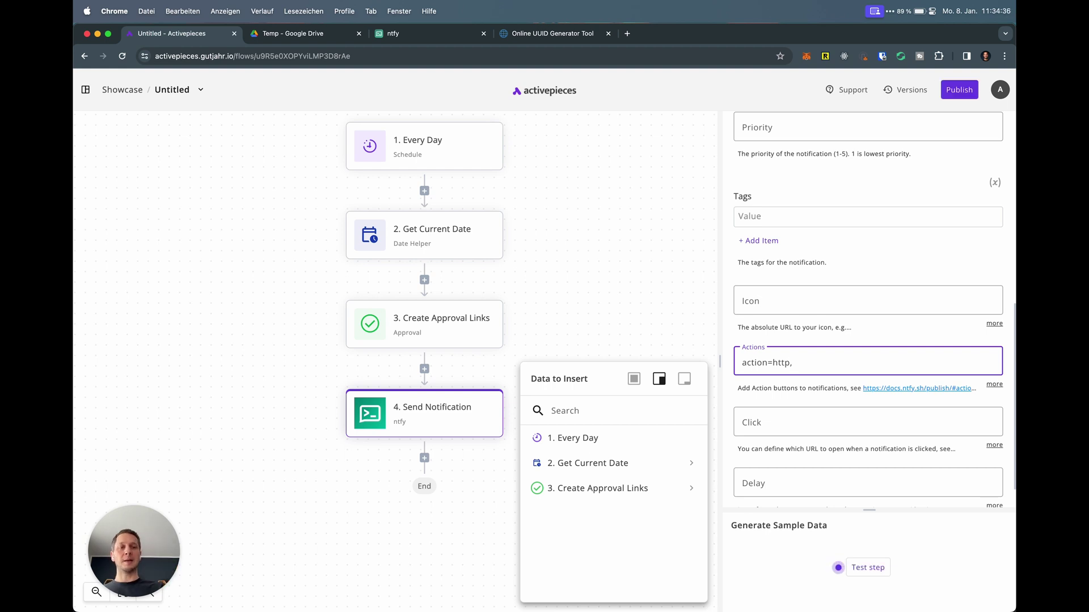
{"action": "type", "text": "Yes"}
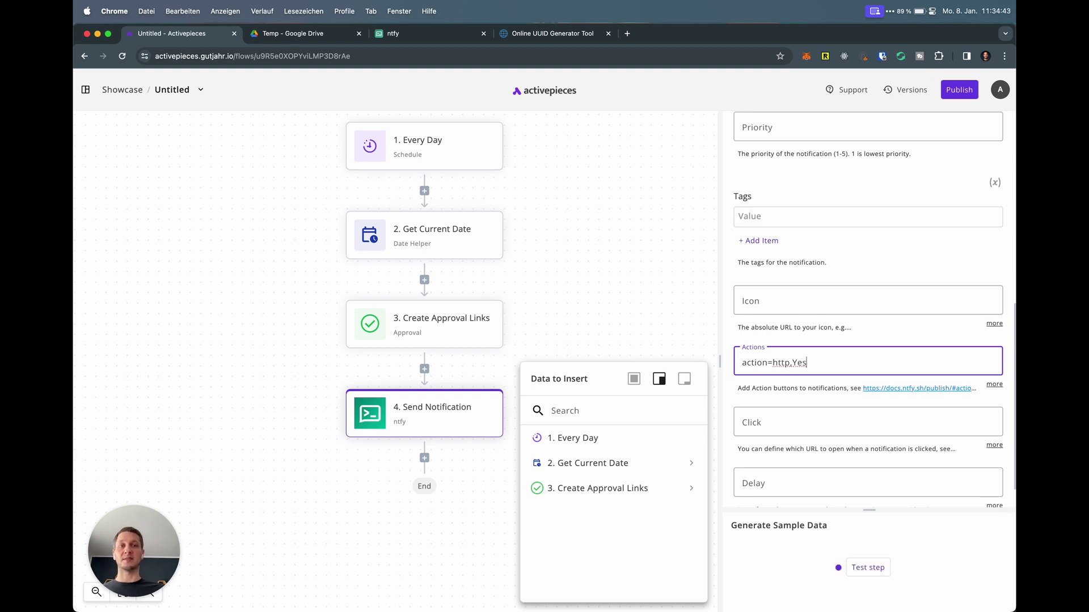
{"action": "type", "text": ","}
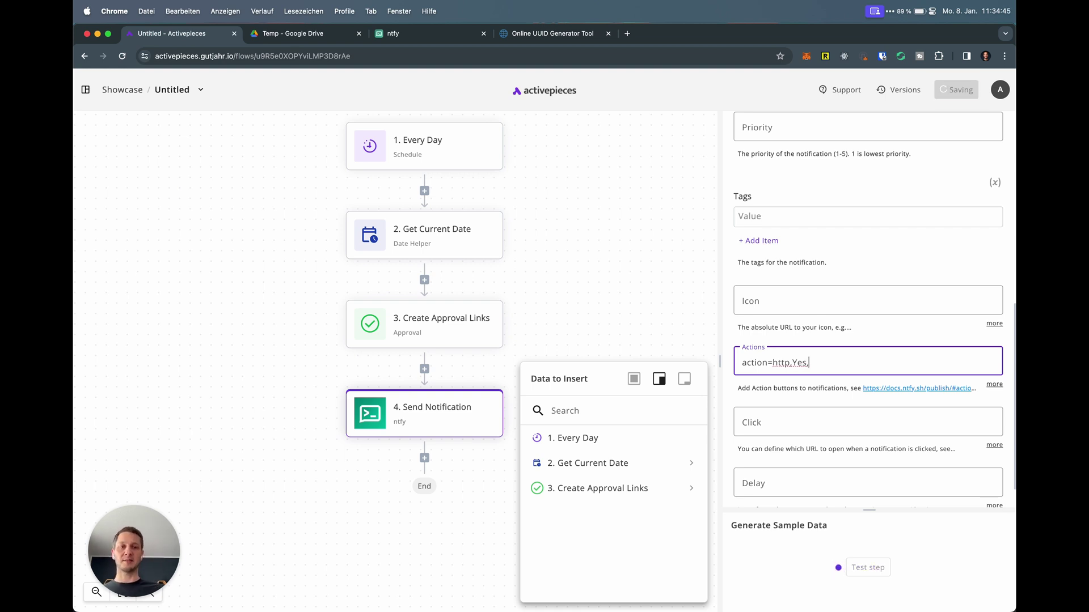
{"action": "left_click", "coordinate": [692, 489]}
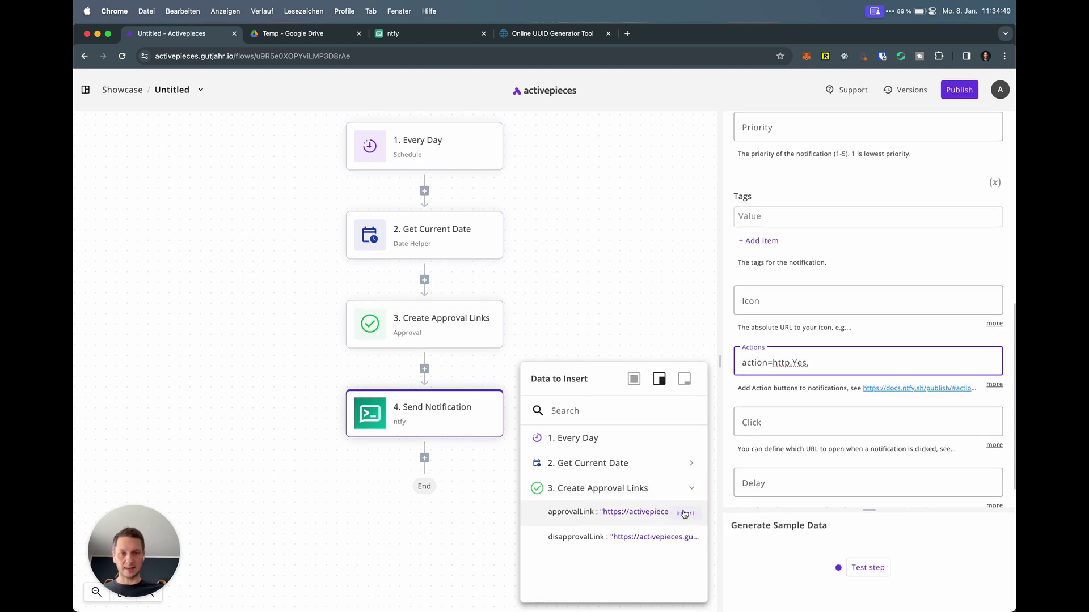
{"action": "left_click", "coordinate": [684, 513]}
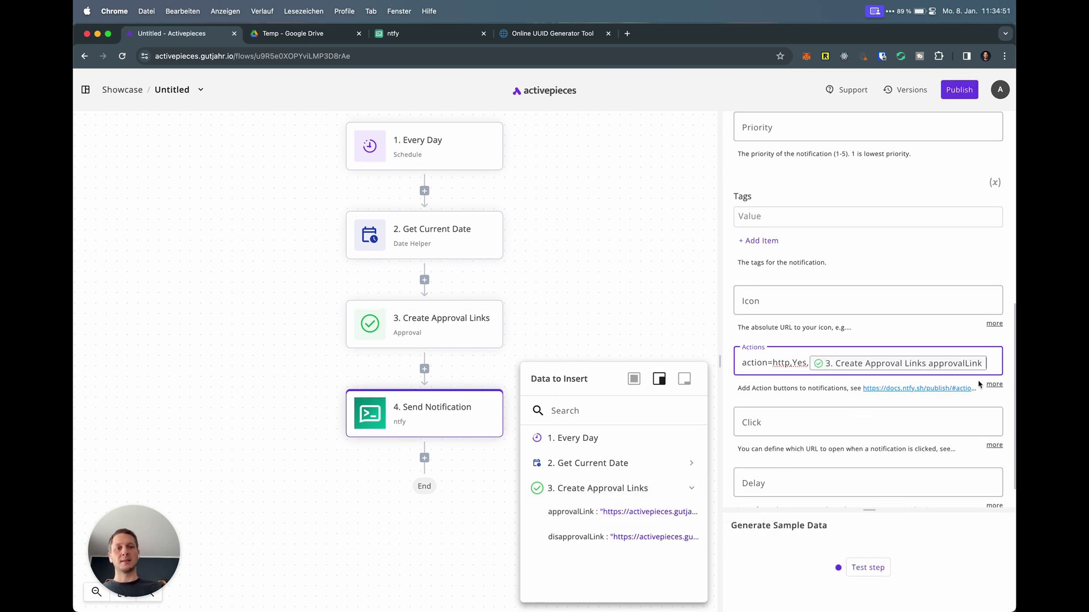
{"action": "type", "text": ";"}
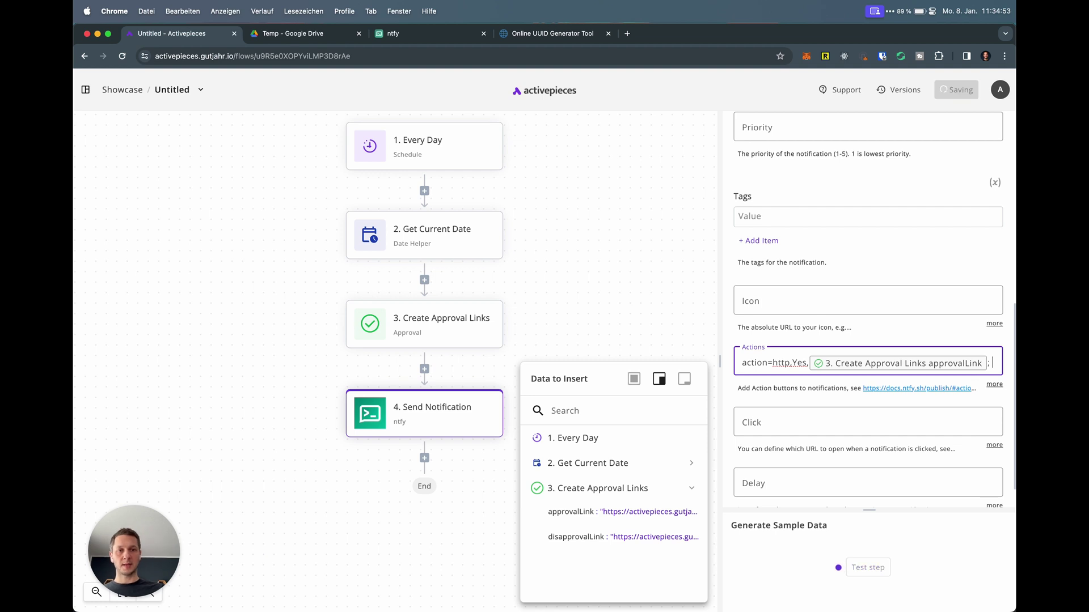
{"action": "type", "text": "http,"}
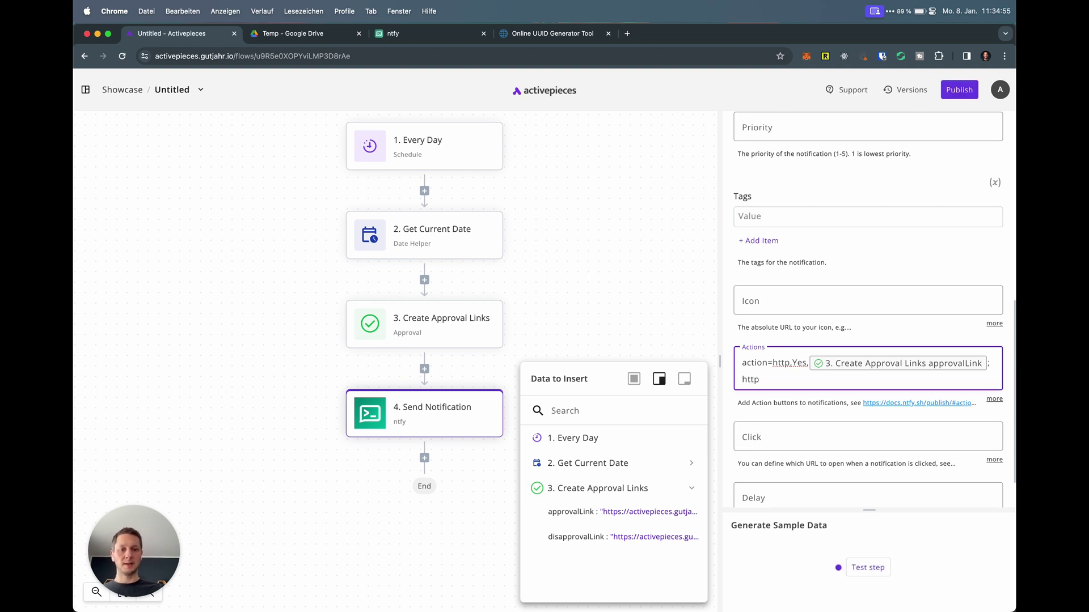
{"action": "type", "text": "No,"}
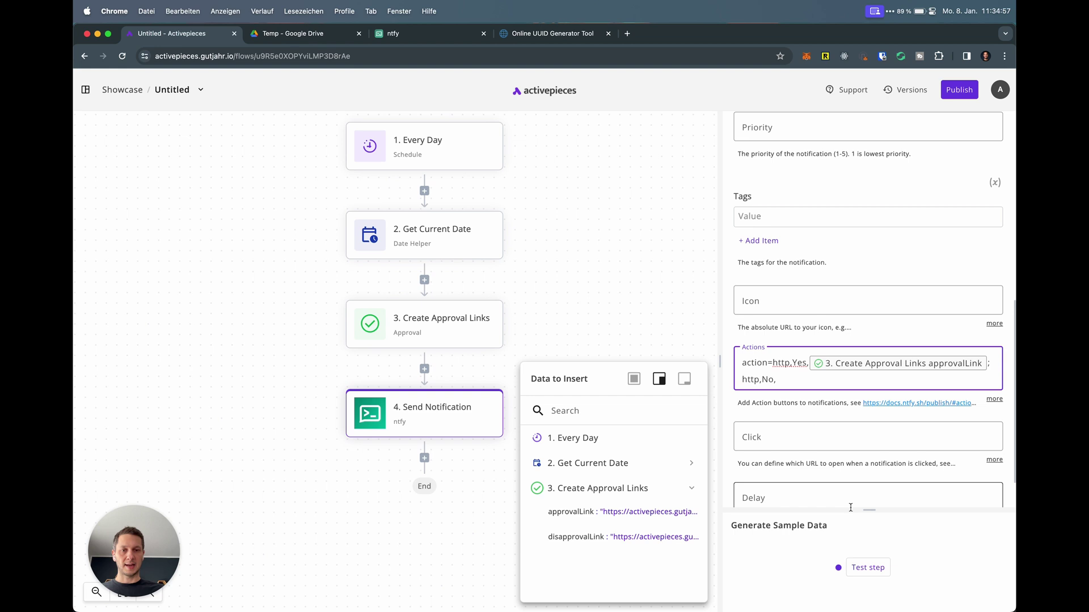
{"action": "left_click", "coordinate": [685, 538]}
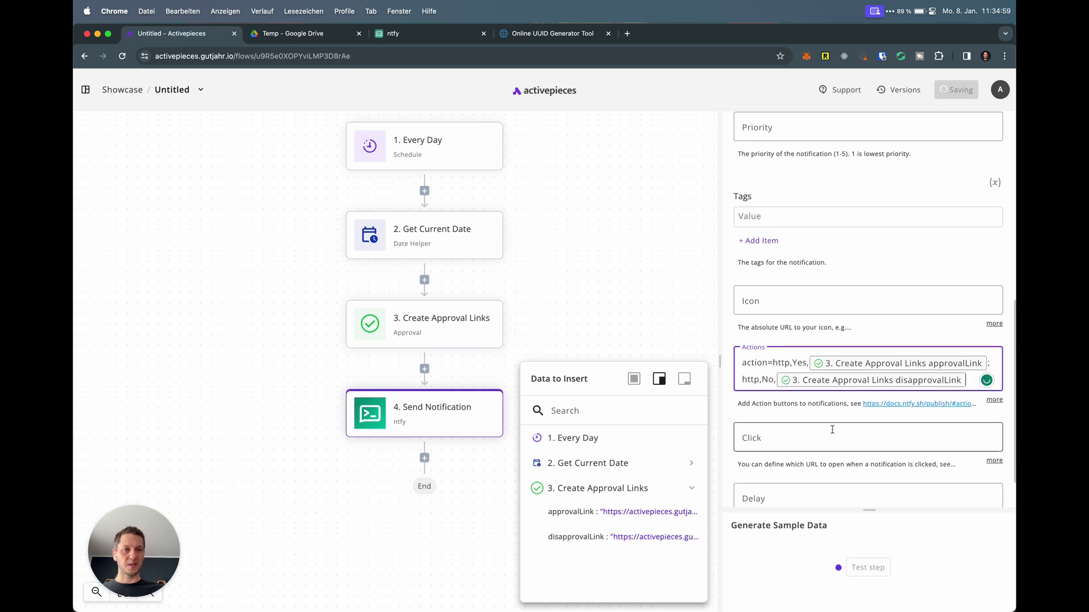
Test the Send Notification step, review the Habit Tracker Yes/No notification in ntfy, then delete it.
{"action": "left_click", "coordinate": [868, 568]}
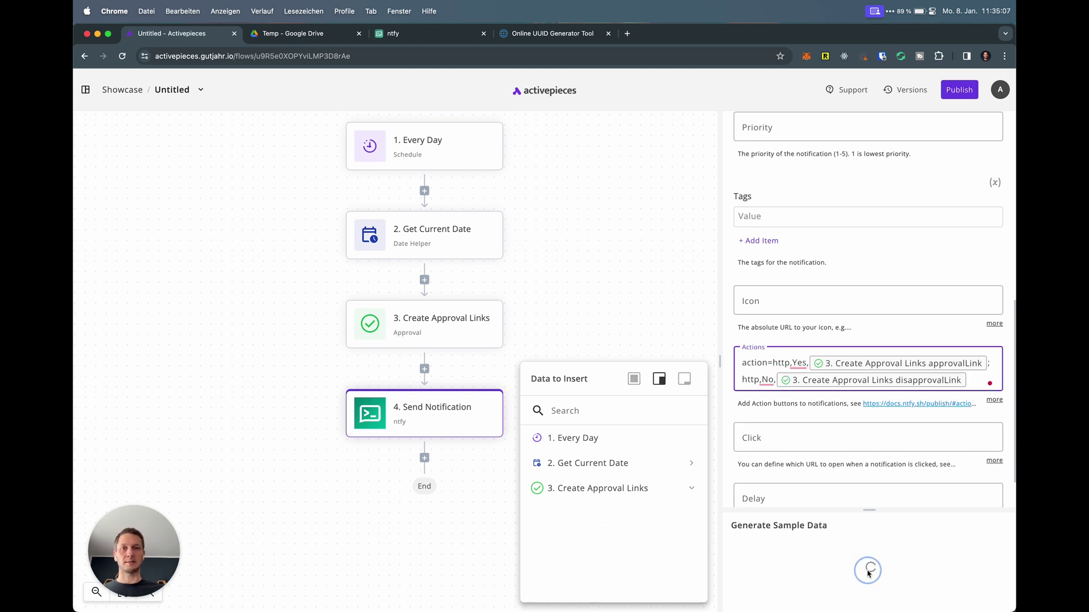
{"action": "left_click", "coordinate": [425, 34]}
{"action": "left_click", "coordinate": [427, 183]}
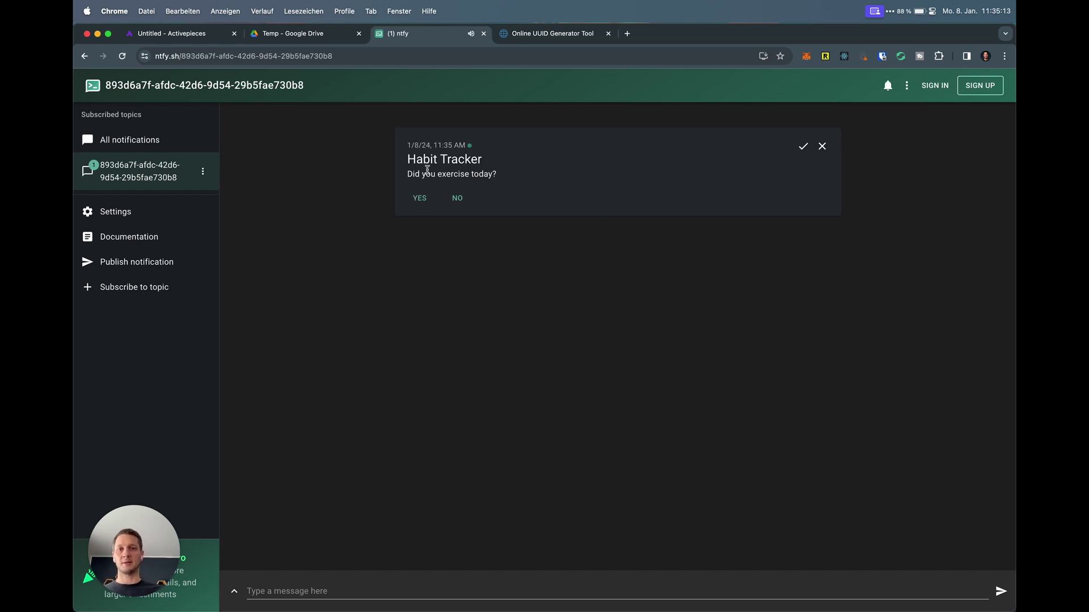
{"action": "left_click_drag", "start_coordinate": [493, 165], "coordinate": [434, 162]}
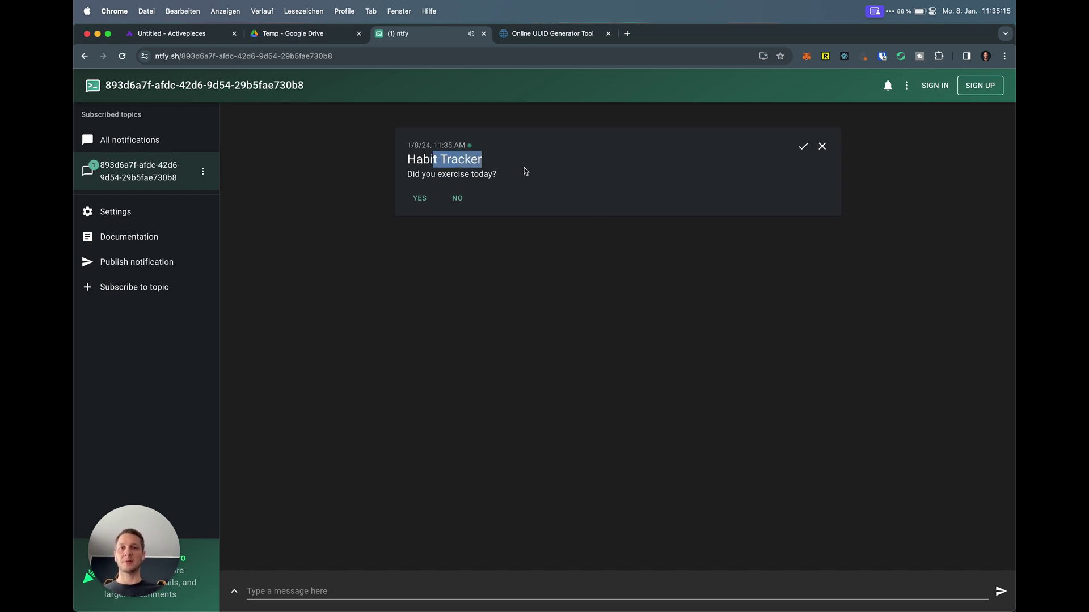
{"action": "left_click", "coordinate": [430, 256]}
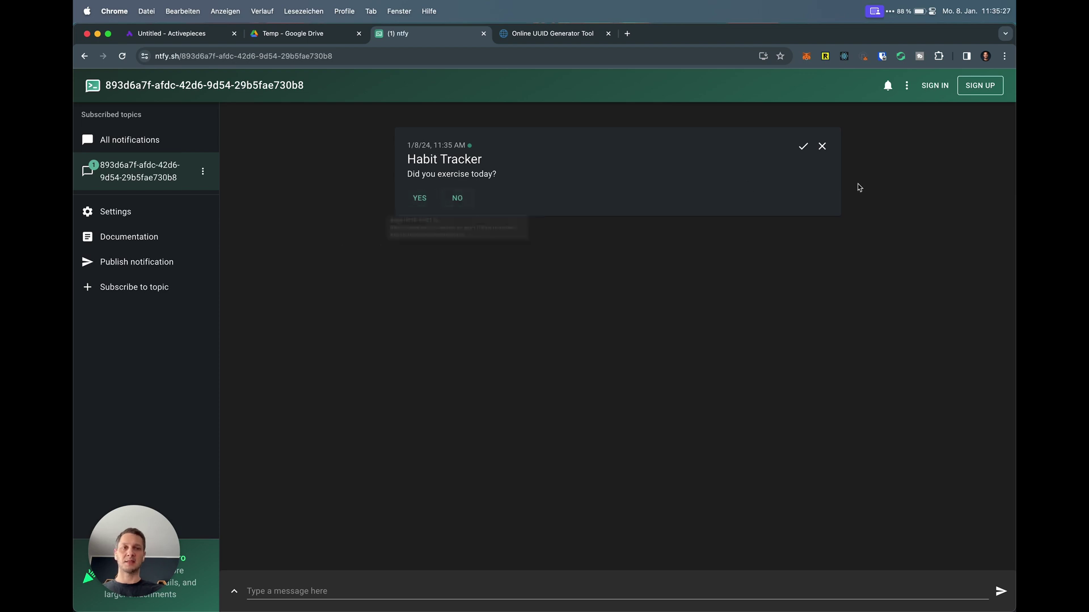
{"action": "left_click", "coordinate": [820, 147]}
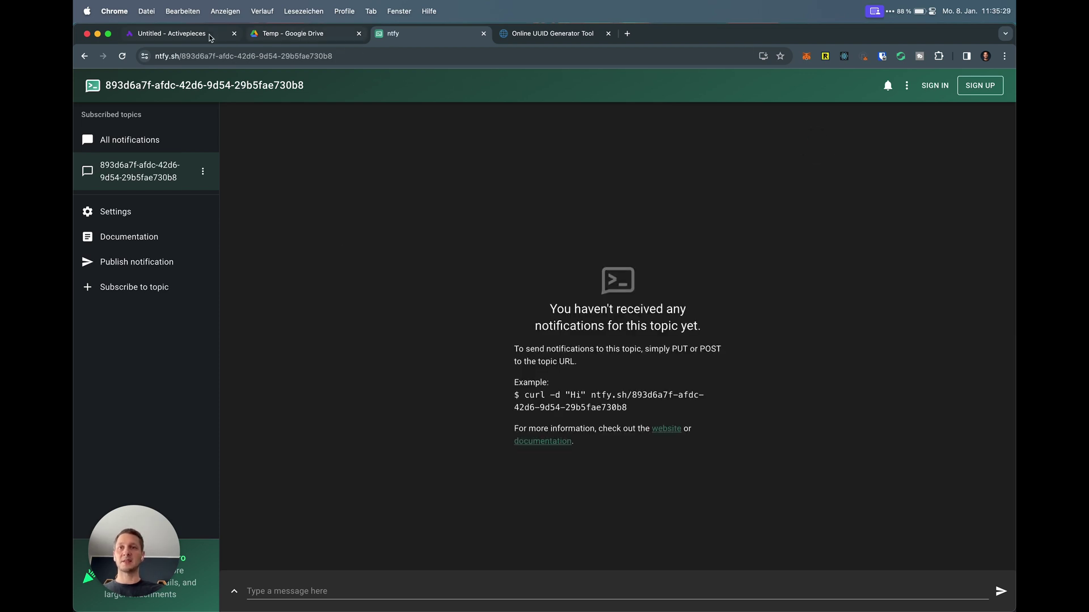
{"action": "left_click", "coordinate": [174, 34]}
Add a Core Approval step set to Wait for Approval after Send Notification and test it, getting approved: true.
{"action": "scroll", "coordinate": [525, 240], "scroll_direction": "down", "scroll_amount": 2}
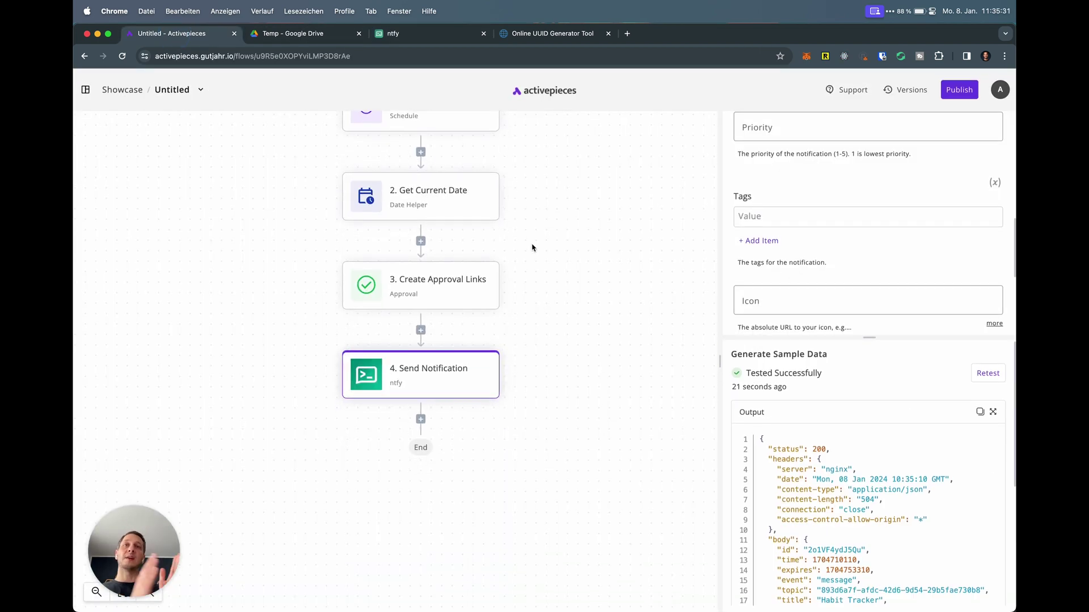
{"action": "scroll", "coordinate": [532, 247], "scroll_direction": "down", "scroll_amount": 3}
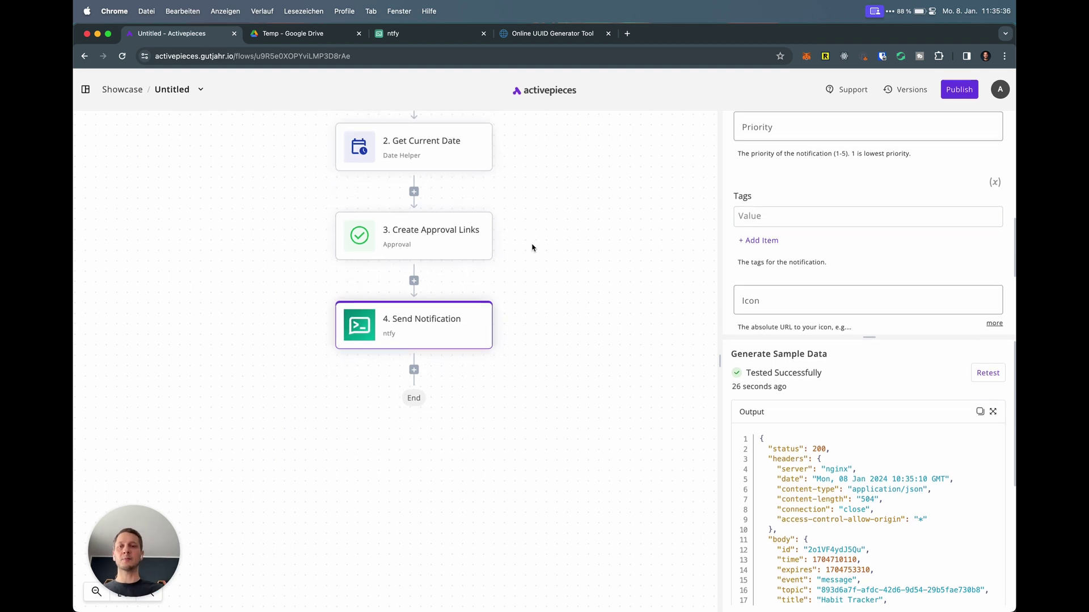
{"action": "left_click", "coordinate": [414, 361]}
{"action": "left_click", "coordinate": [853, 199]}
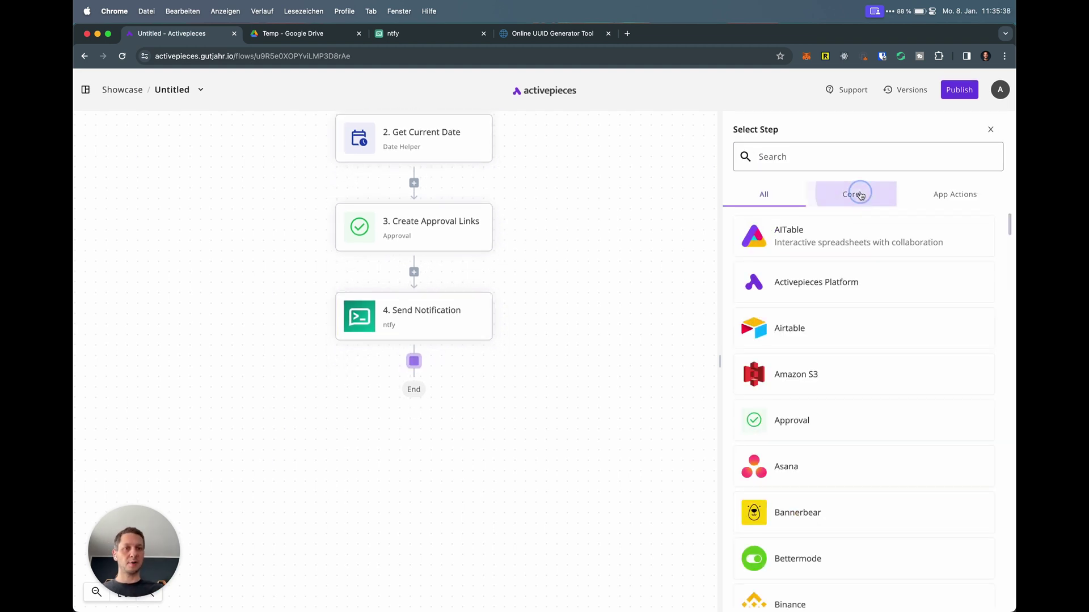
{"action": "left_click", "coordinate": [821, 250]}
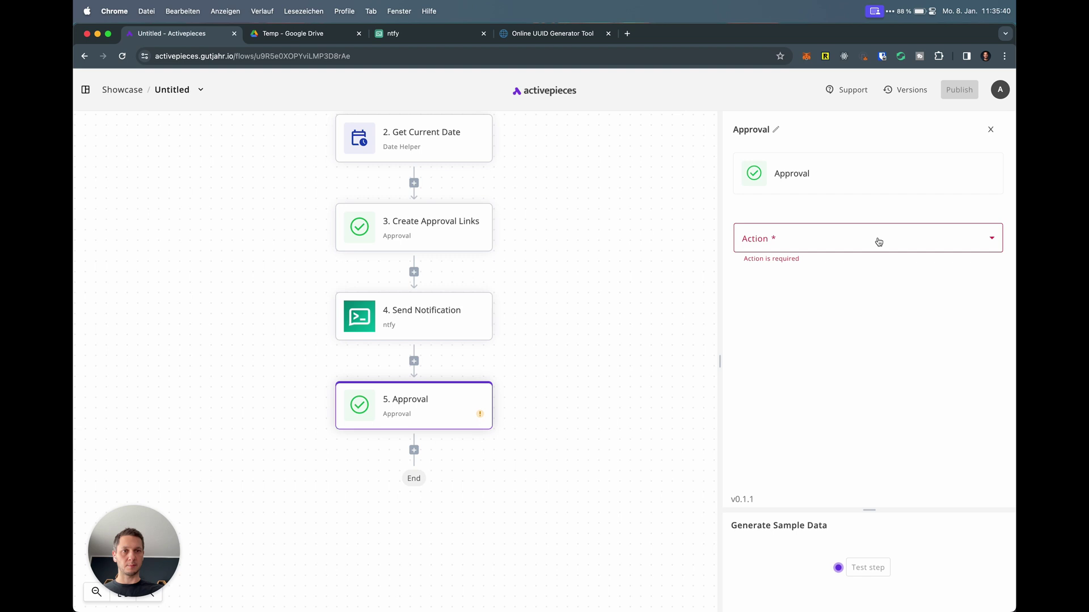
{"action": "left_click", "coordinate": [862, 241]}
{"action": "left_click", "coordinate": [819, 266]}
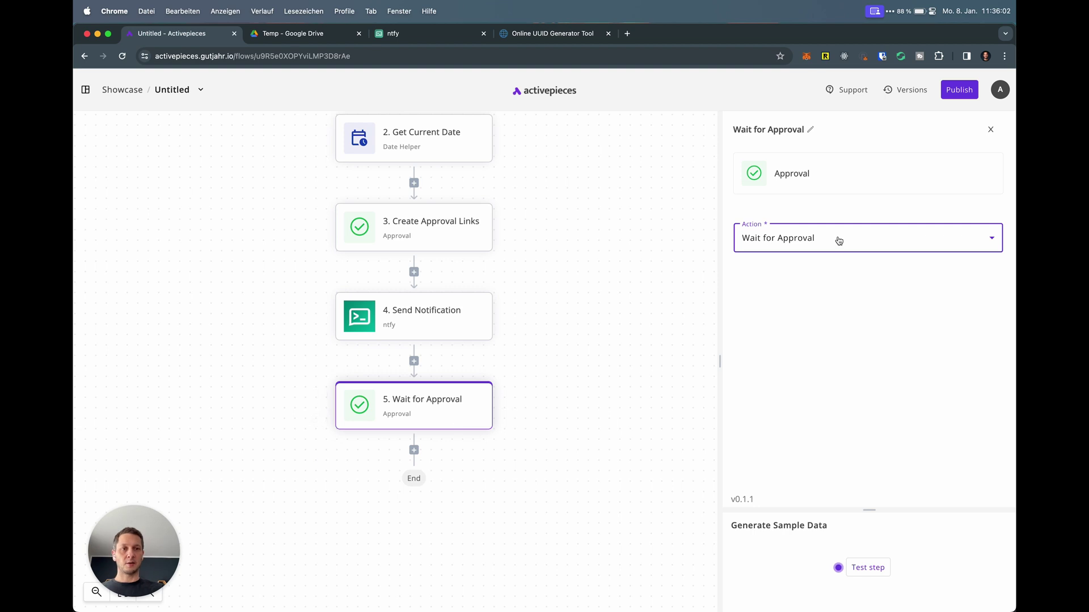
{"action": "left_click", "coordinate": [865, 568]}
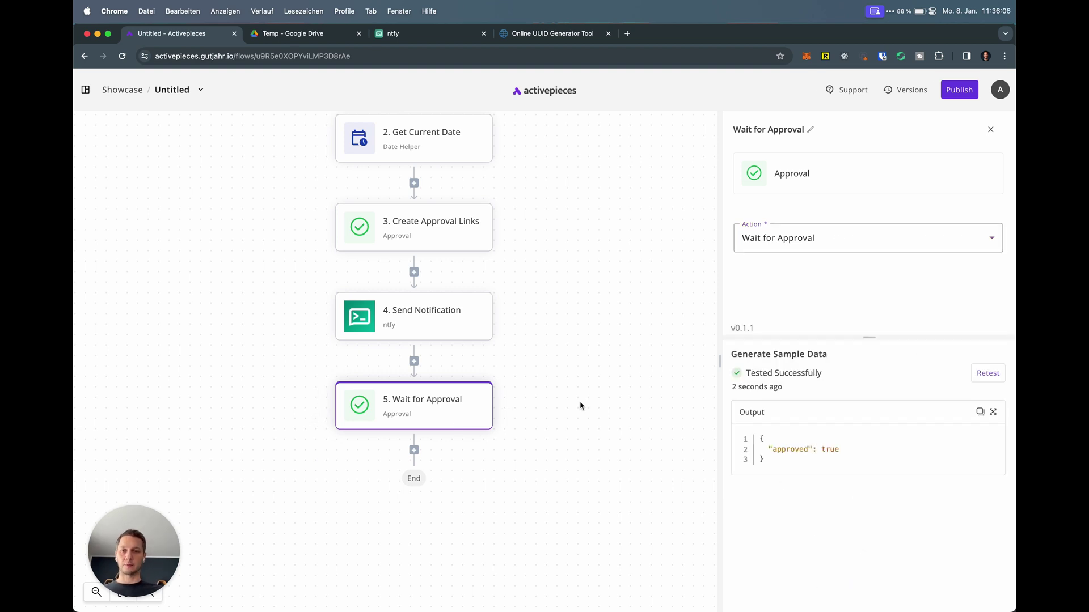
{"action": "scroll", "coordinate": [580, 406], "scroll_direction": "down", "scroll_amount": 3}
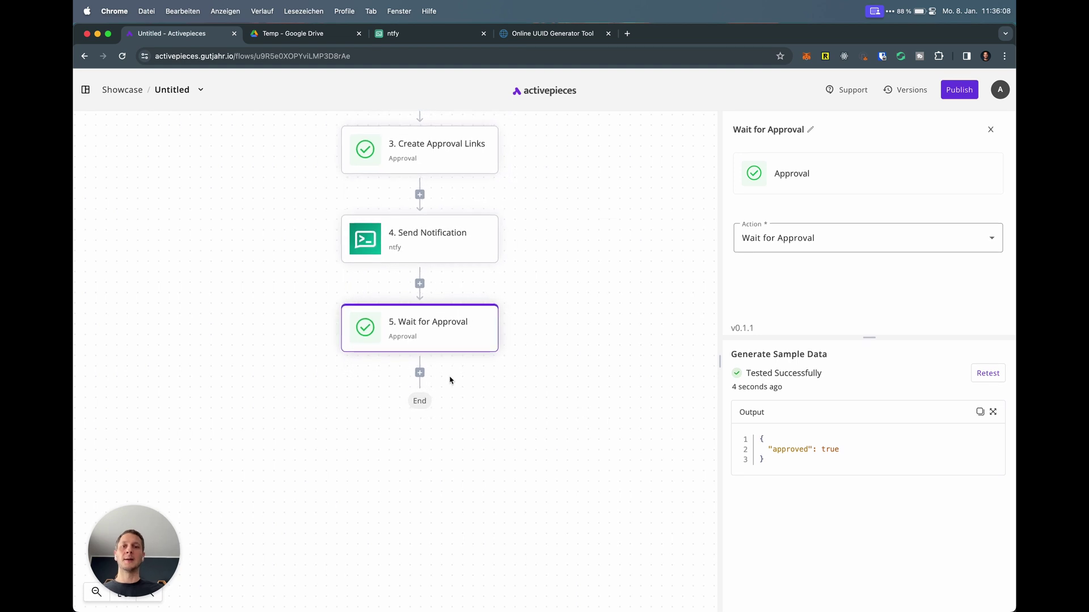
Add a Branch step checking '5. Wait for Approval approved' (Boolean) is true, and test it.
{"action": "left_click", "coordinate": [420, 372]}
{"action": "type", "text": "branc"}
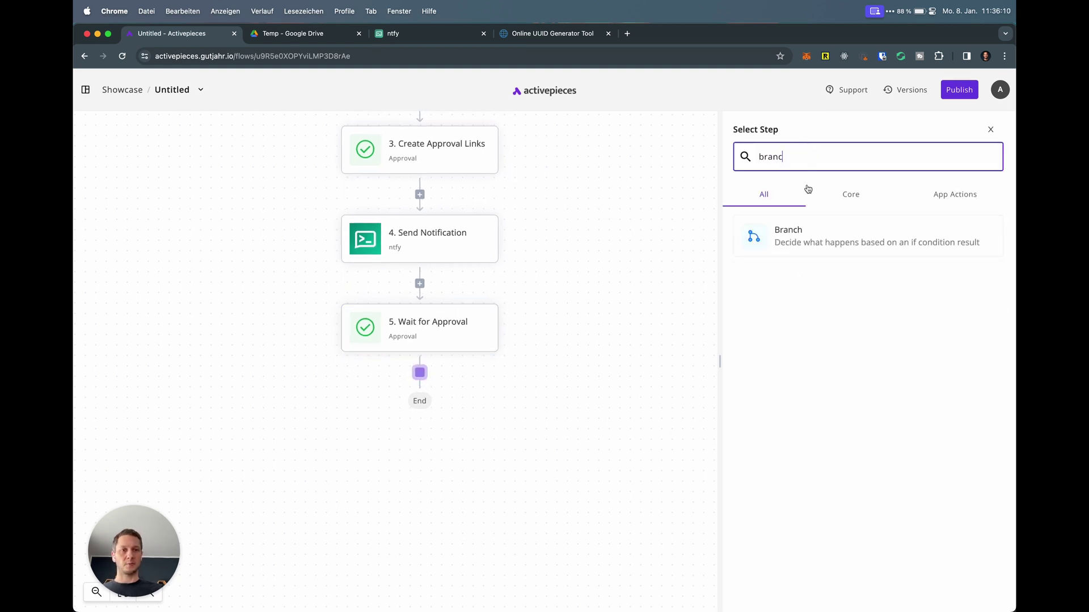
{"action": "left_click", "coordinate": [835, 232]}
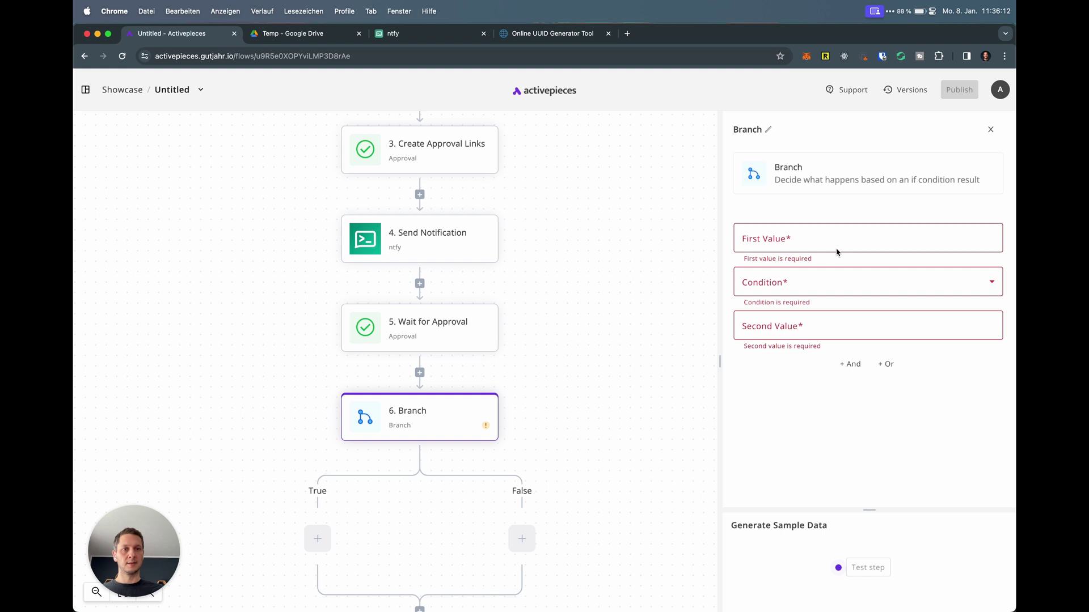
{"action": "left_click", "coordinate": [856, 239]}
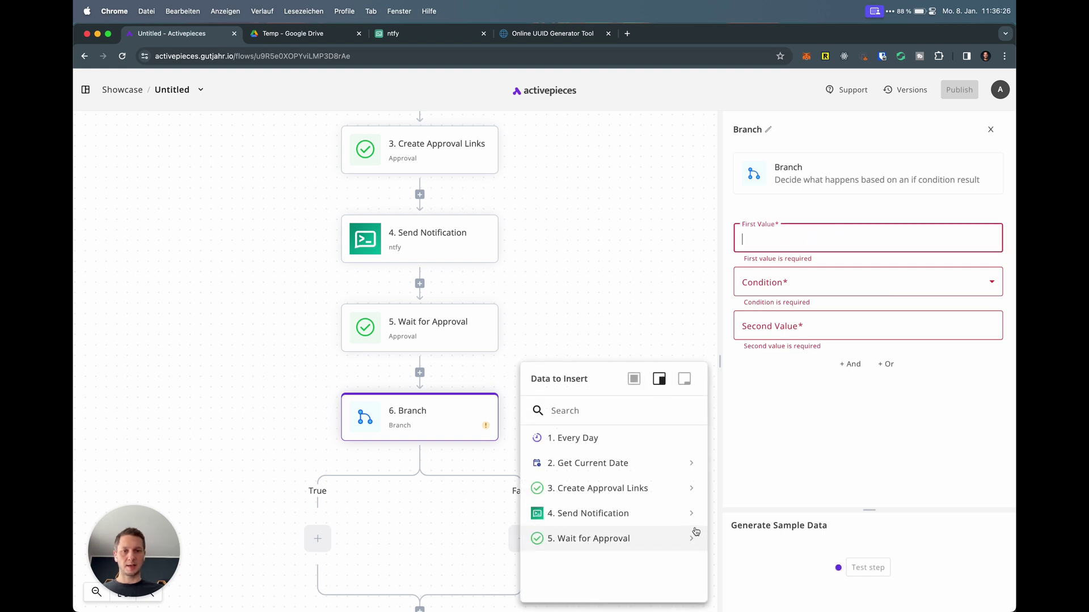
{"action": "left_click", "coordinate": [693, 539]}
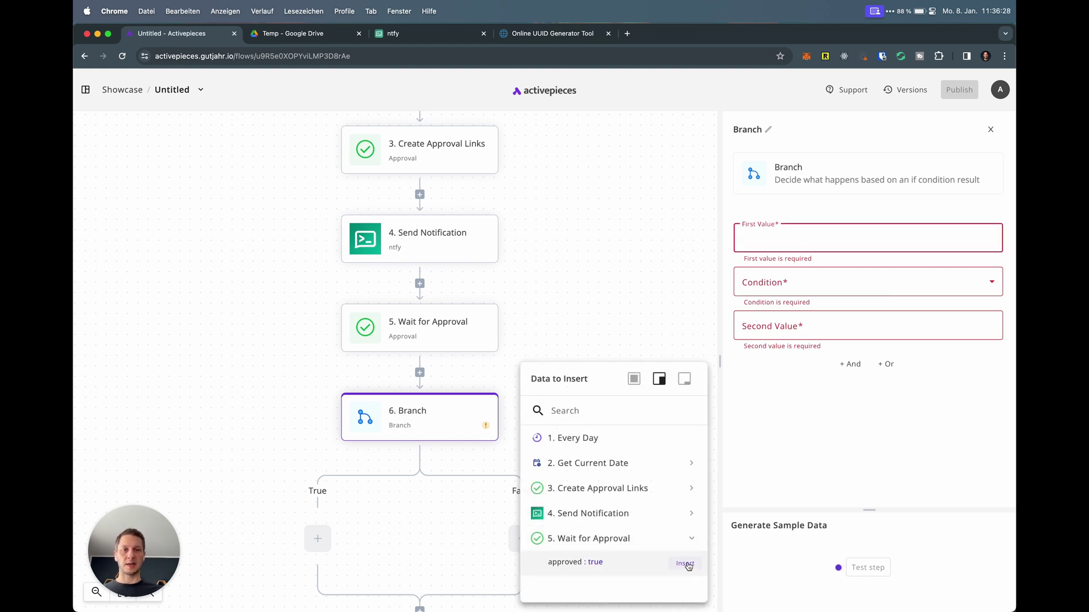
{"action": "left_click", "coordinate": [681, 563]}
{"action": "left_click", "coordinate": [865, 282]}
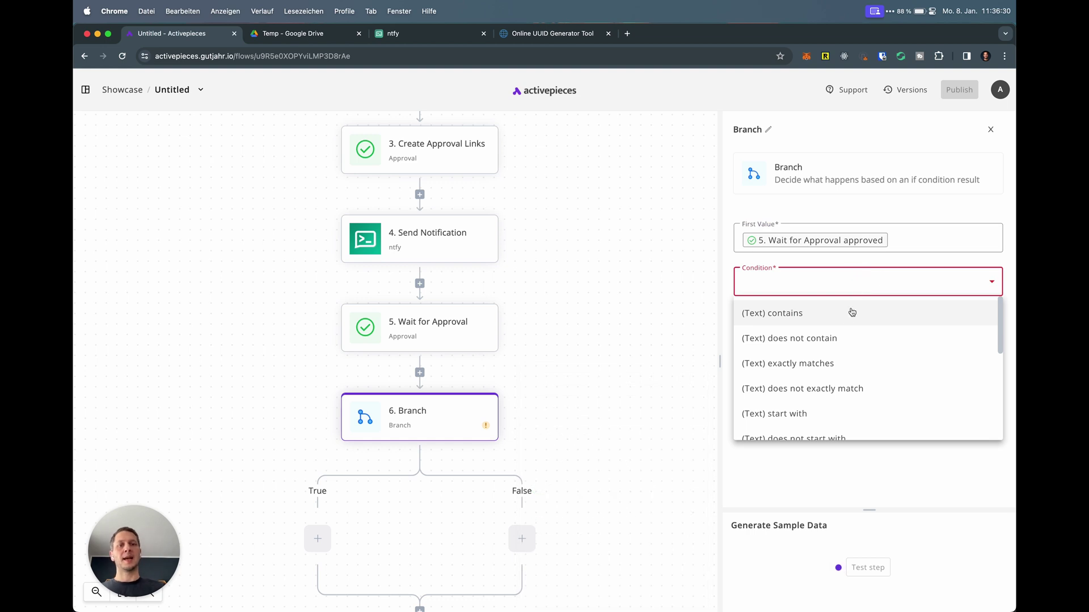
{"action": "scroll", "coordinate": [848, 340], "scroll_direction": "down", "scroll_amount": 2}
{"action": "scroll", "coordinate": [844, 357], "scroll_direction": "down", "scroll_amount": 3}
{"action": "left_click", "coordinate": [813, 353]}
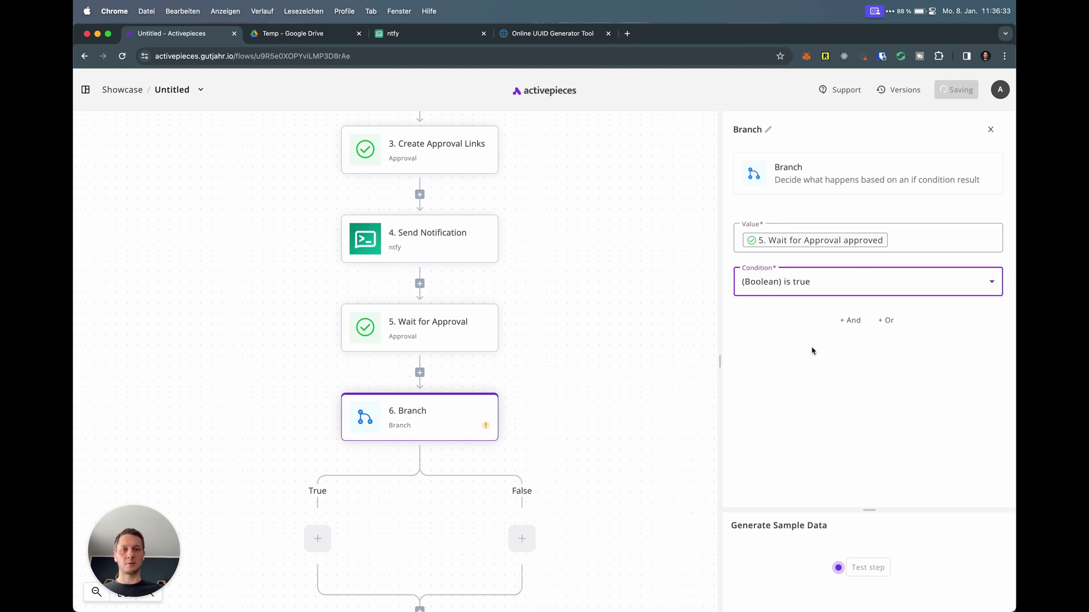
{"action": "left_click", "coordinate": [869, 568]}
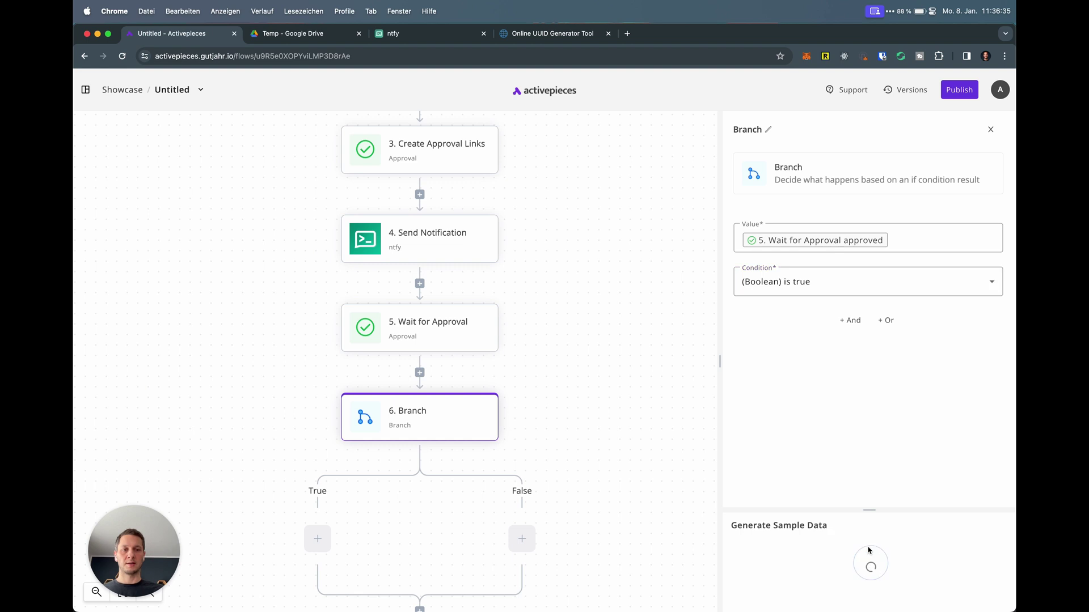
Add a Google Sheets step on the Branch's True path.
{"action": "scroll", "coordinate": [279, 486], "scroll_direction": "down", "scroll_amount": 5}
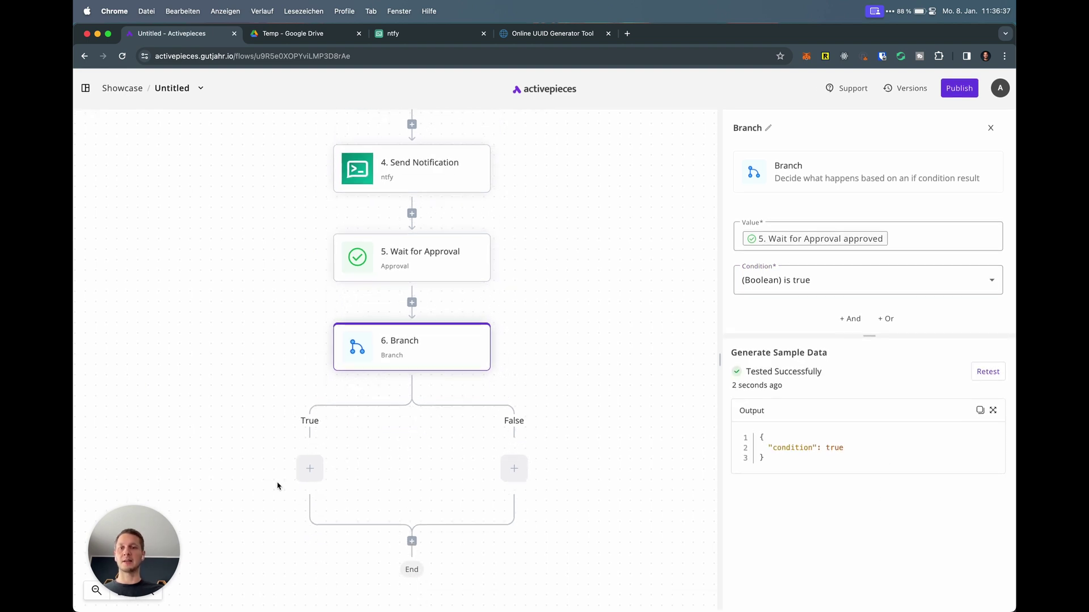
{"action": "scroll", "coordinate": [469, 391], "scroll_direction": "down", "scroll_amount": 1}
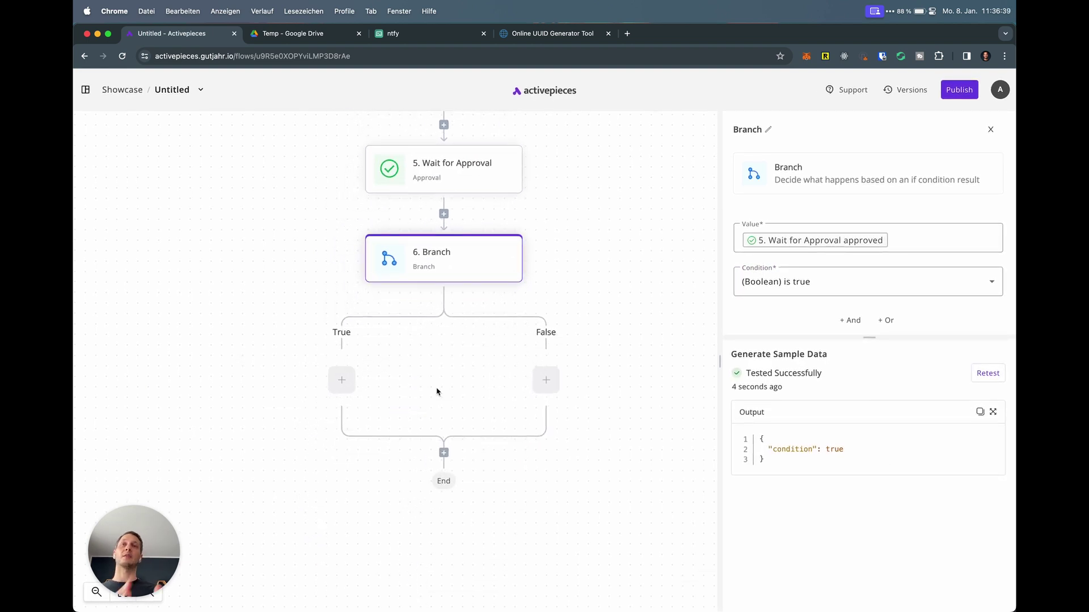
{"action": "left_click", "coordinate": [342, 379]}
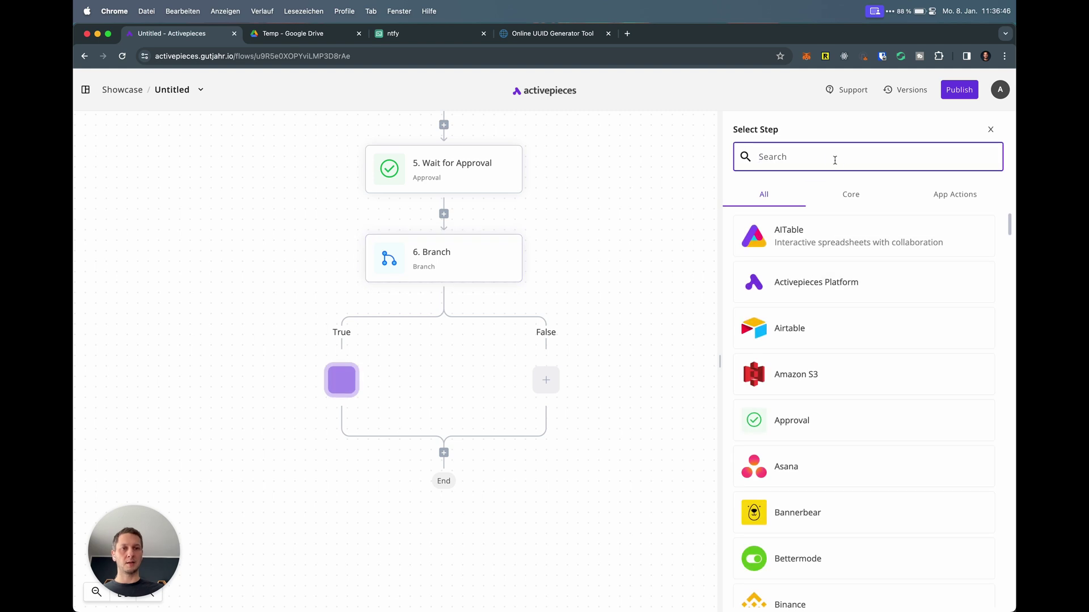
{"action": "type", "text": "sheet"}
{"action": "left_click", "coordinate": [868, 290]}
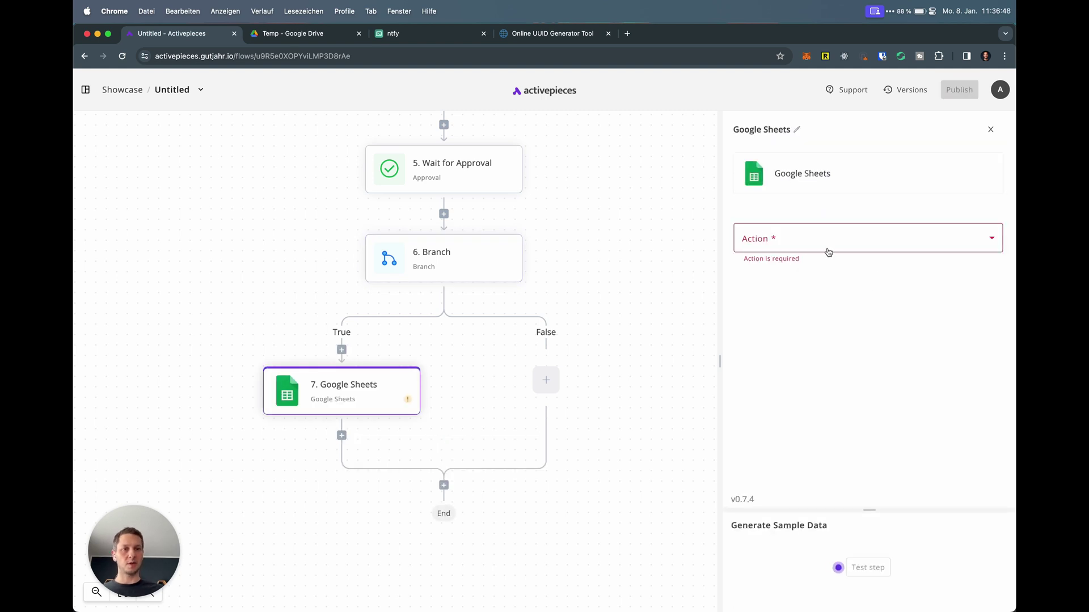
{"action": "left_click", "coordinate": [818, 245]}
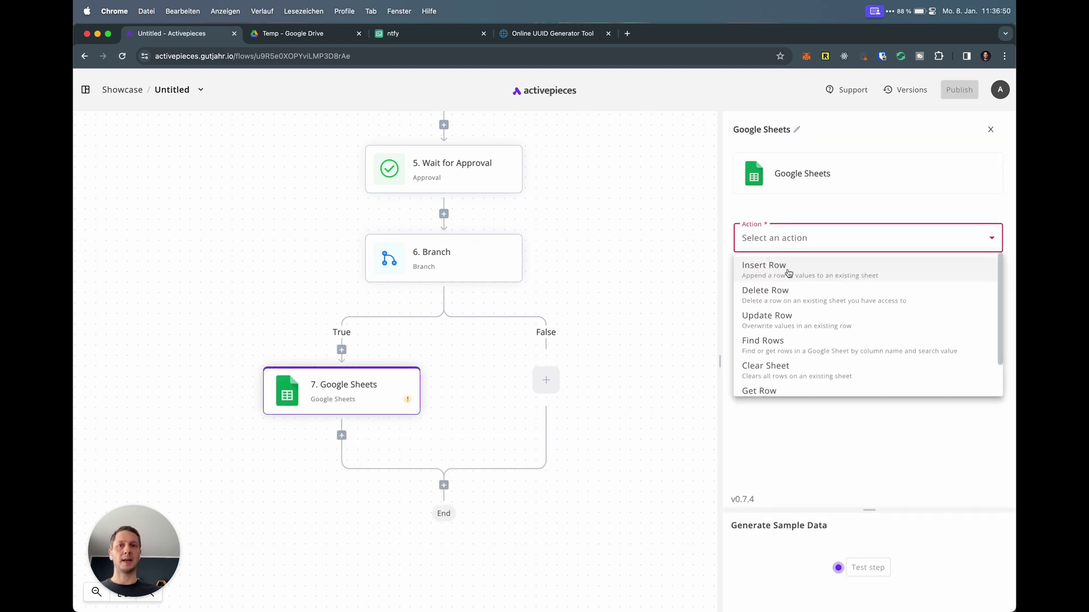
Create a new Google Sheets file named 'Exercise Habit Tracker' in the Drive Temp folder.
{"action": "left_click", "coordinate": [297, 34]}
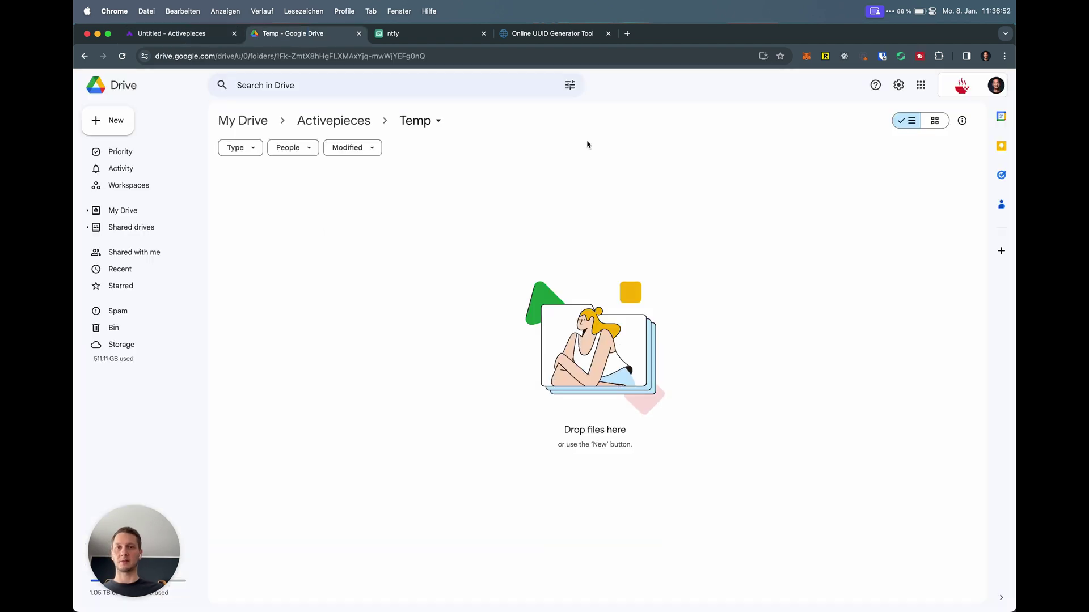
{"action": "left_click", "coordinate": [109, 120]}
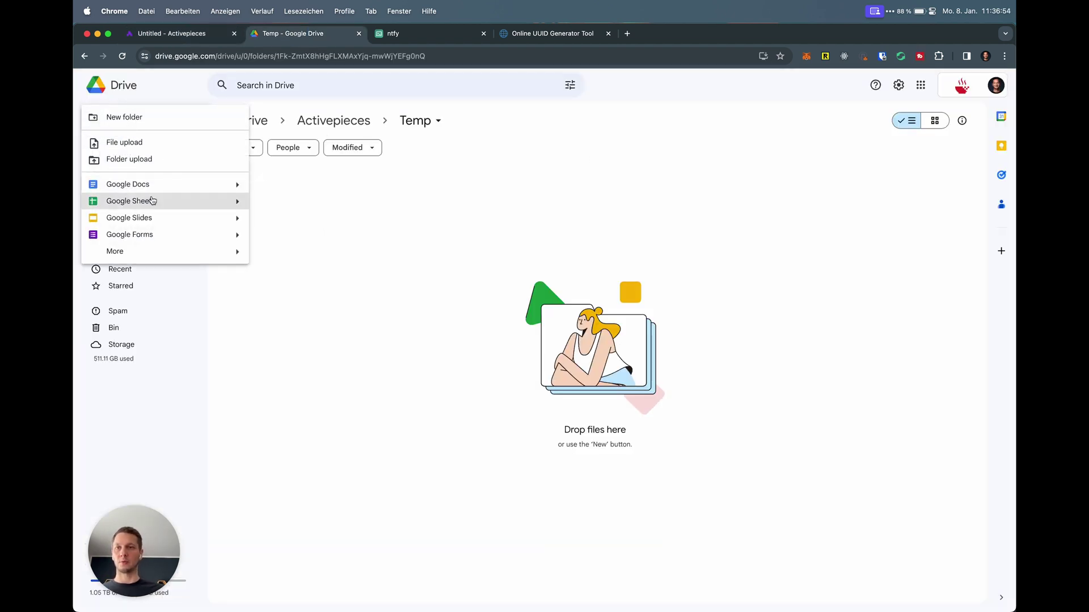
{"action": "left_click", "coordinate": [119, 200]}
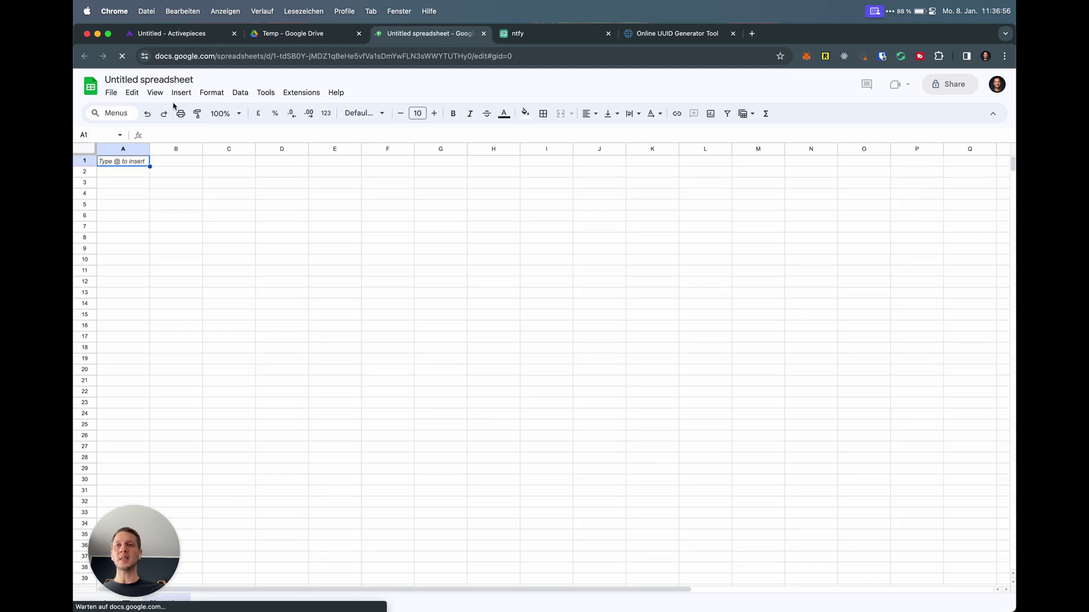
{"action": "left_click", "coordinate": [150, 78]}
{"action": "type", "text": "Exerc"}
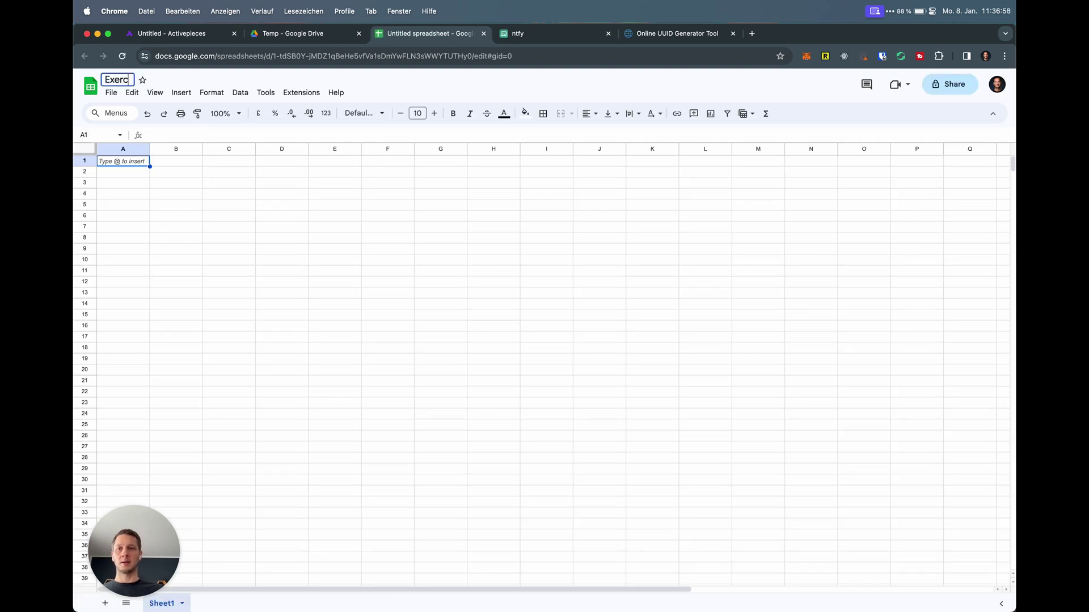
{"action": "type", "text": "ise Habit Tracker"}
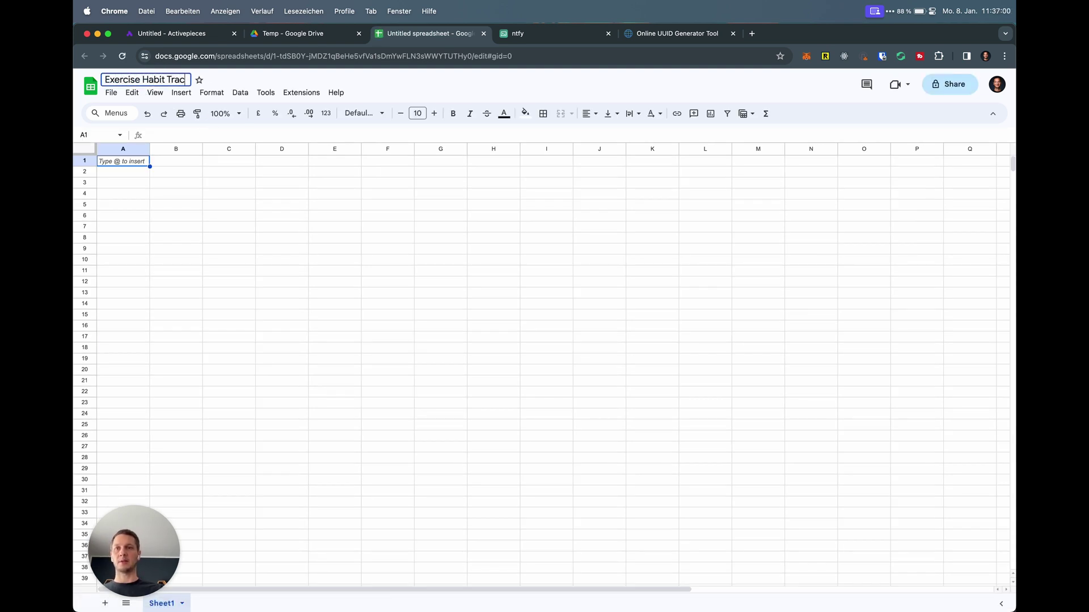
{"action": "left_click", "coordinate": [132, 161]}
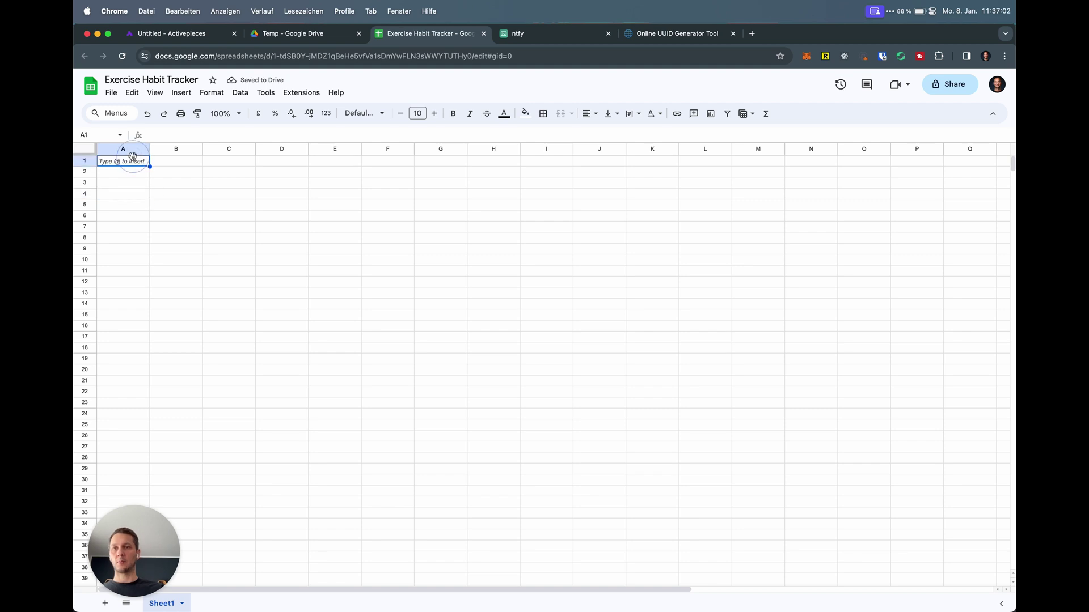
Enter the headers Date in A1 and Value in B1.
{"action": "type", "text": "Date"}
{"action": "key", "text": "Right"}
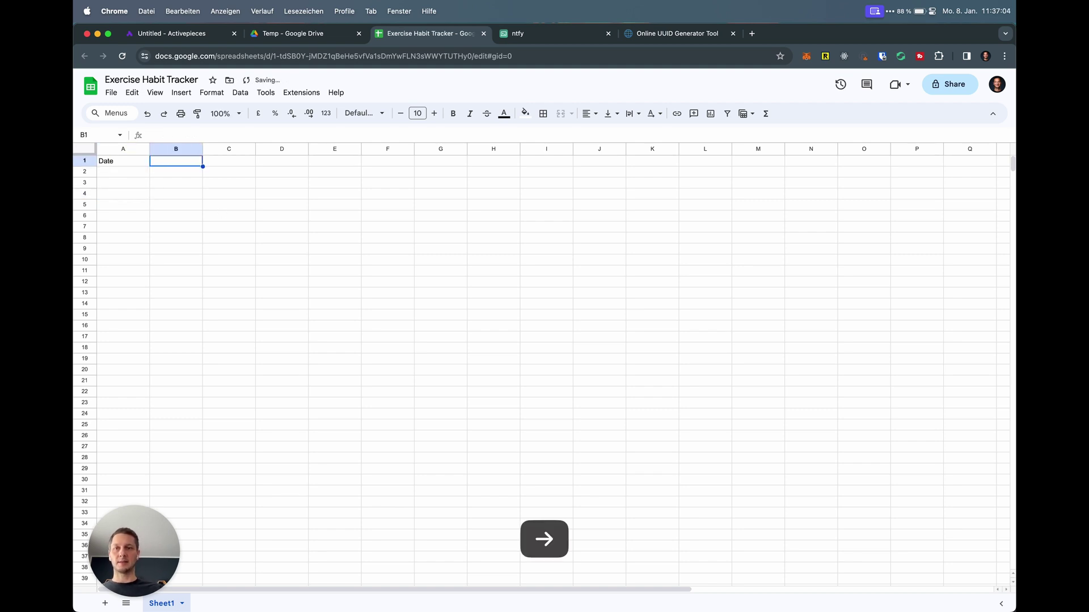
{"action": "type", "text": "Value"}
{"action": "key", "text": "Right"}
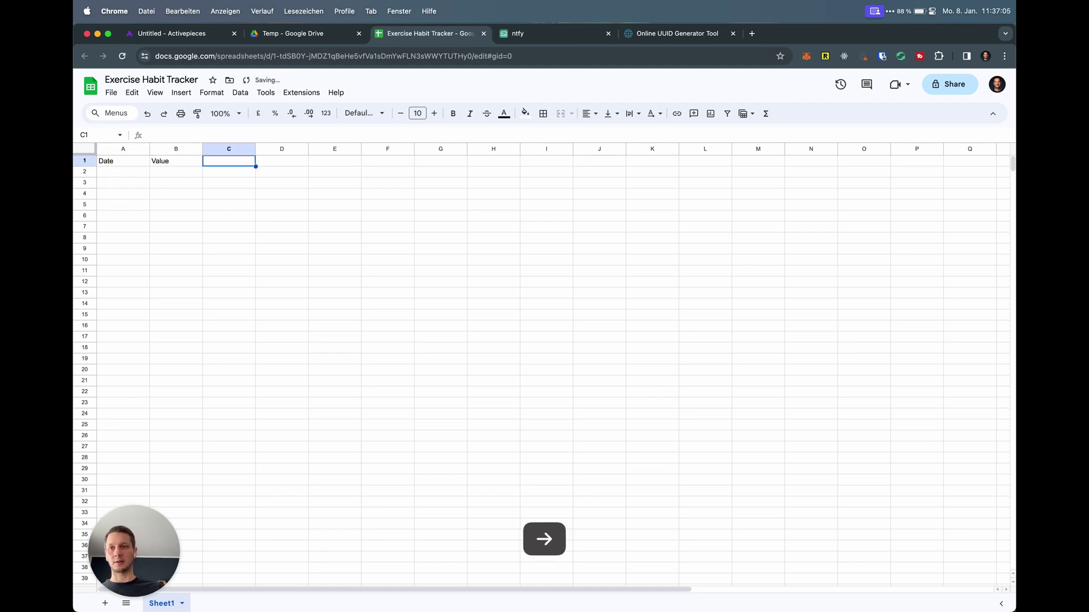
Set the whole sheet's font to Bricolage Grotesque and make the header row bold.
{"action": "left_click", "coordinate": [85, 160]}
{"action": "left_click", "coordinate": [85, 149]}
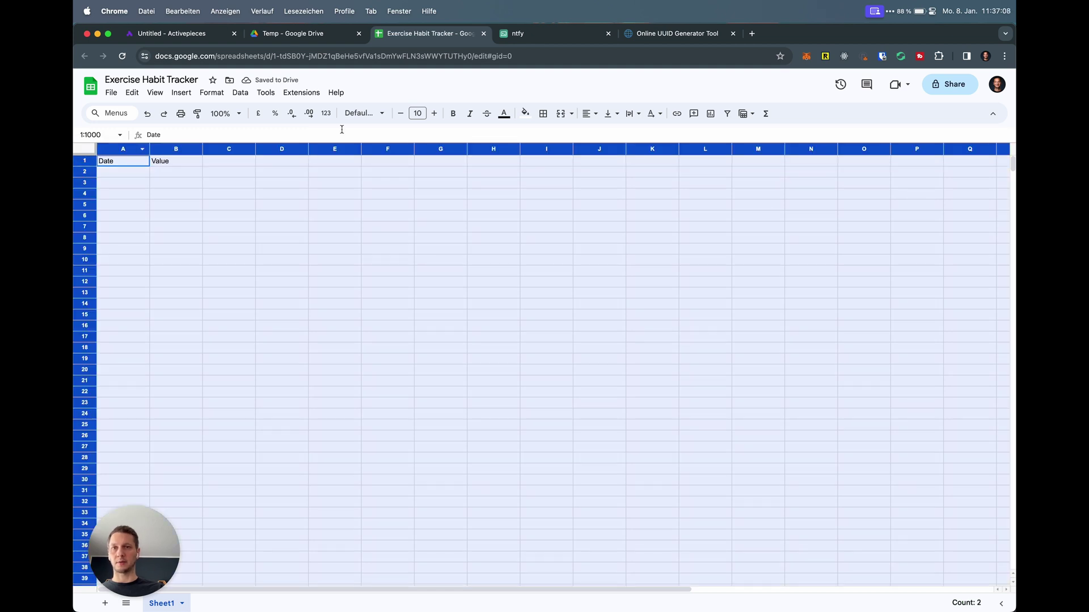
{"action": "left_click", "coordinate": [363, 113]}
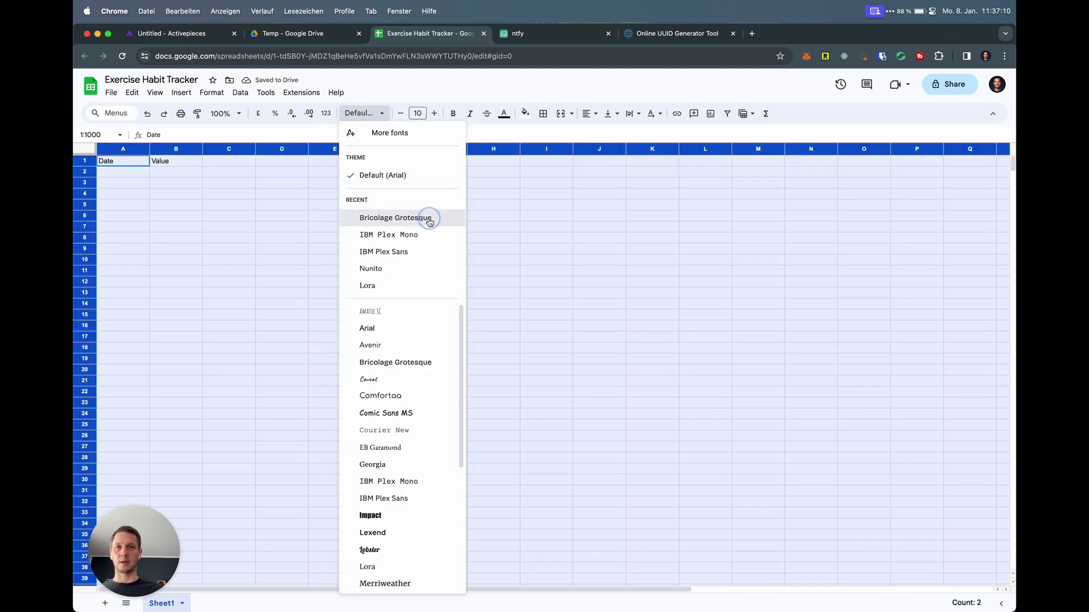
{"action": "left_click", "coordinate": [432, 218]}
{"action": "left_click", "coordinate": [294, 253]}
{"action": "key", "text": "super+plus"}
{"action": "key", "text": "super+plus"}
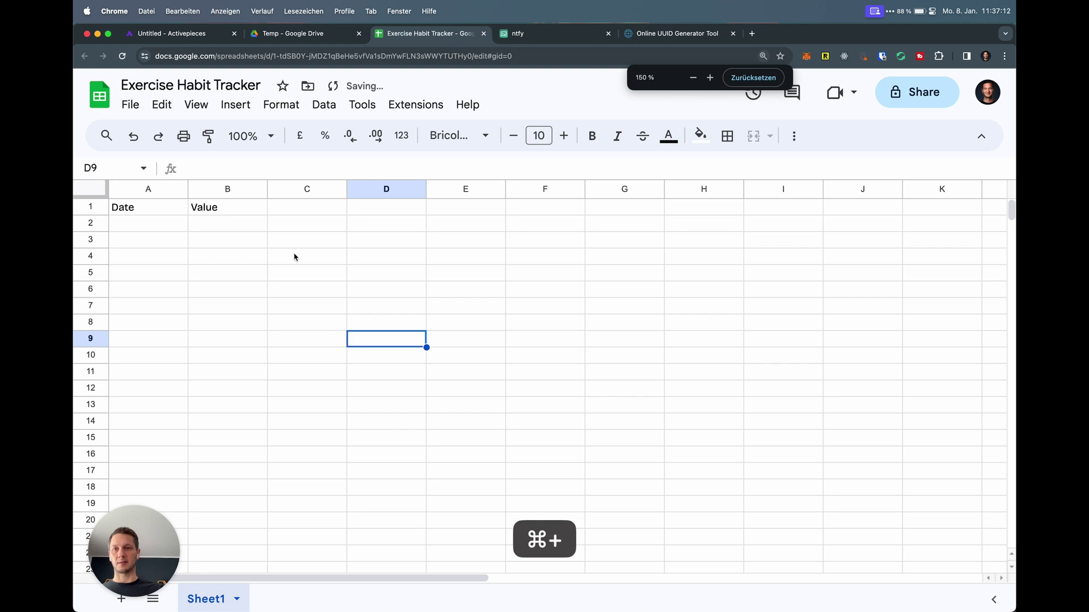
{"action": "left_click", "coordinate": [94, 206]}
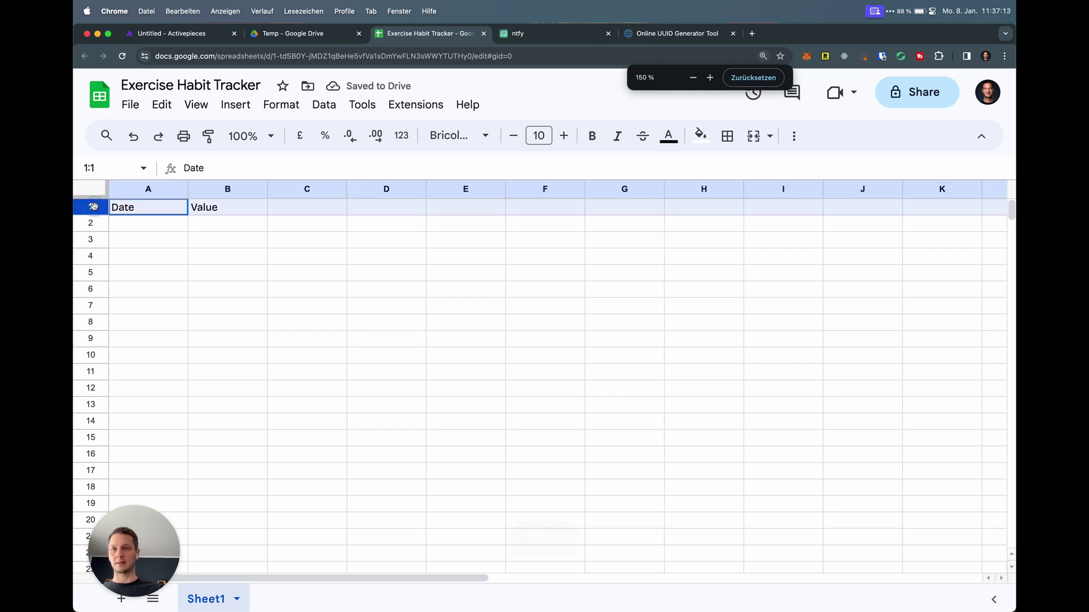
{"action": "left_click", "coordinate": [592, 135]}
{"action": "left_click", "coordinate": [308, 277]}
{"action": "left_click", "coordinate": [152, 227]}
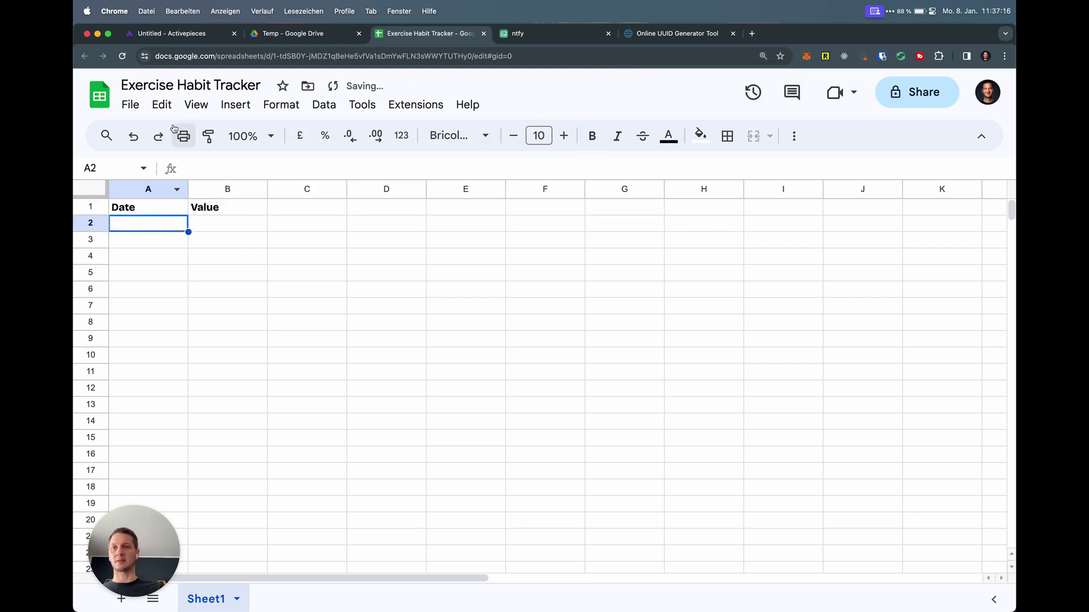
{"action": "left_click", "coordinate": [320, 39]}
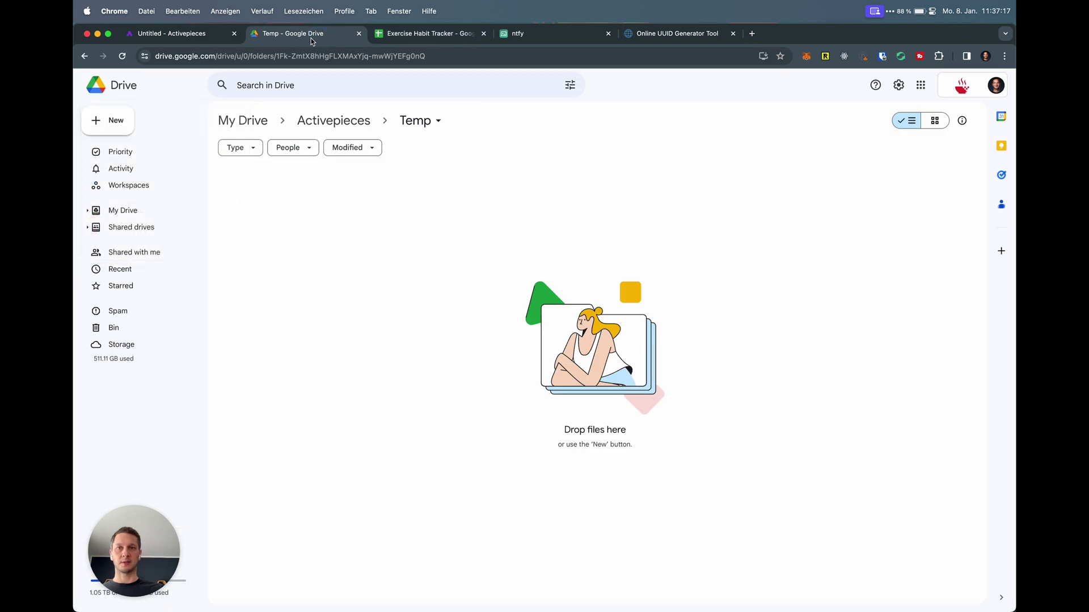
Set the Google Sheets step to Insert Row using the existing google-sheets connection.
{"action": "left_click", "coordinate": [170, 34]}
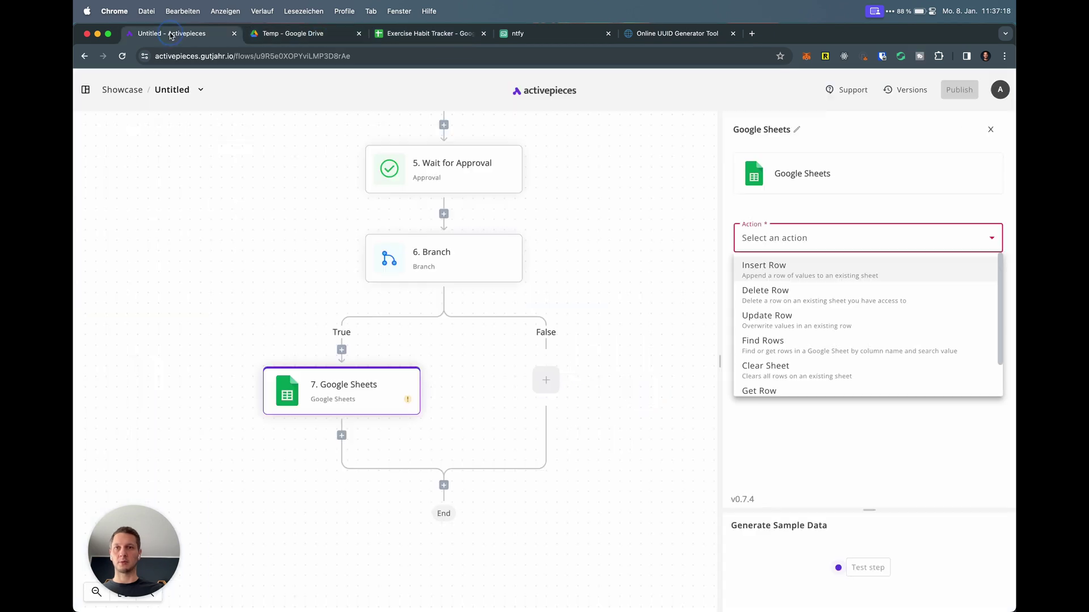
{"action": "left_click", "coordinate": [801, 270]}
{"action": "left_click", "coordinate": [896, 298]}
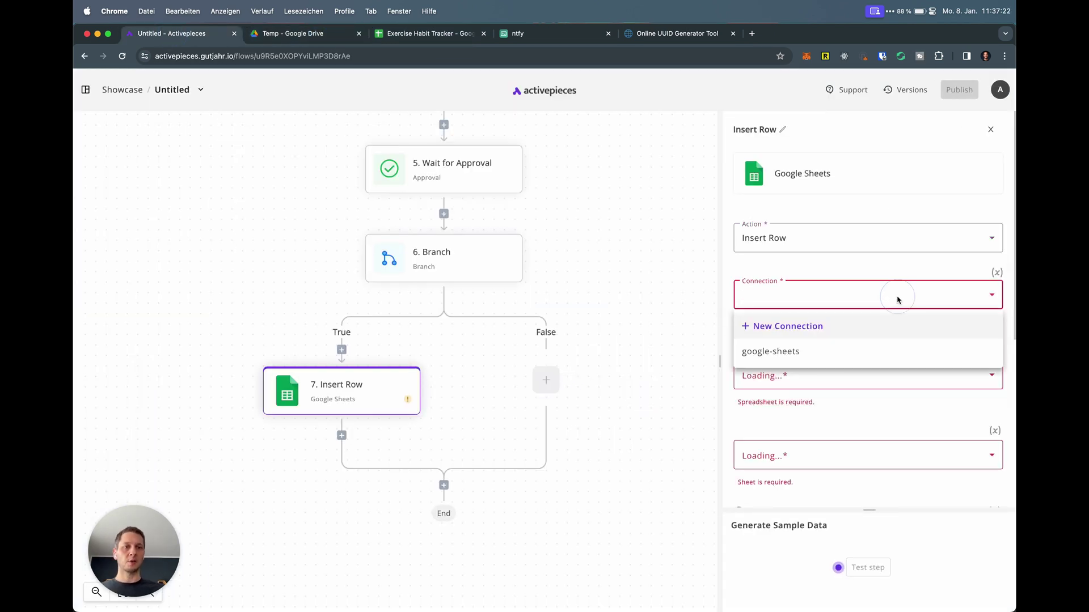
{"action": "left_click", "coordinate": [849, 347]}
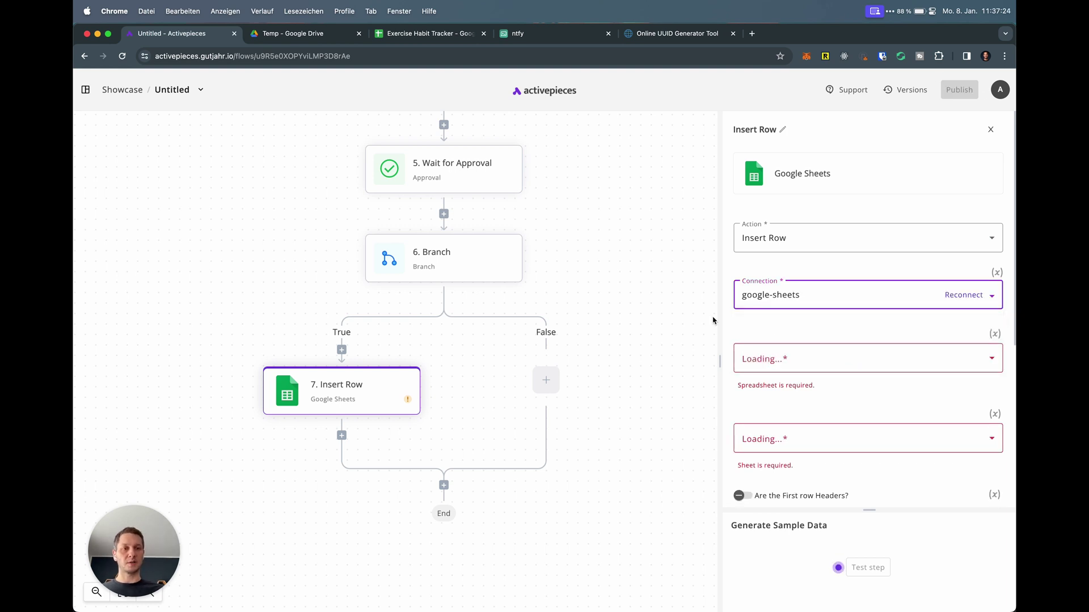
{"action": "scroll", "coordinate": [870, 338], "scroll_direction": "down", "scroll_amount": 3}
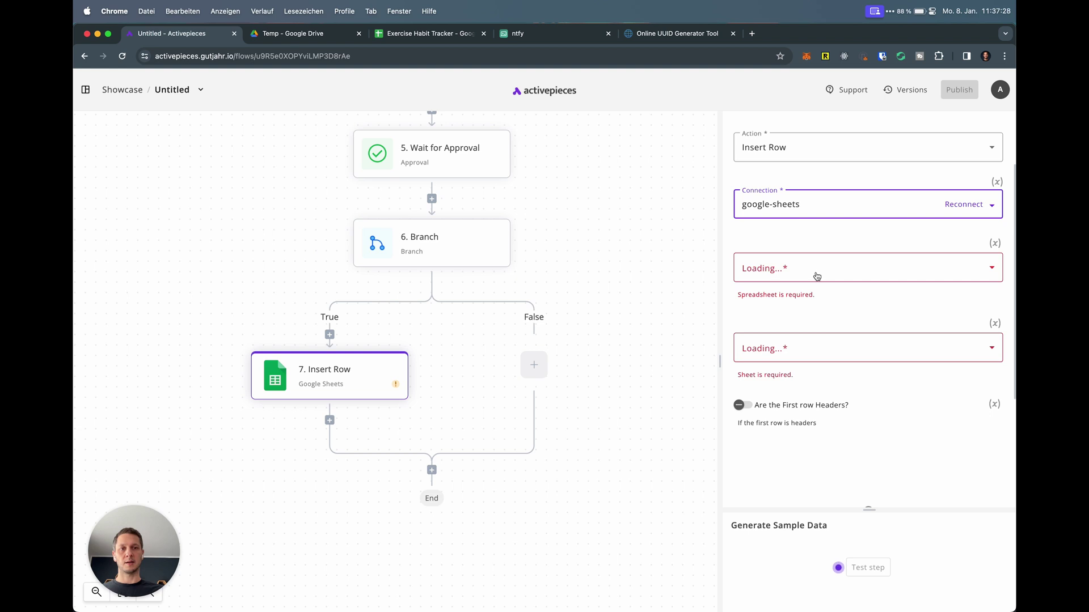
Choose the Exercise Habit Tracker spreadsheet and Sheet1 as the row's target.
{"action": "left_click", "coordinate": [877, 276]}
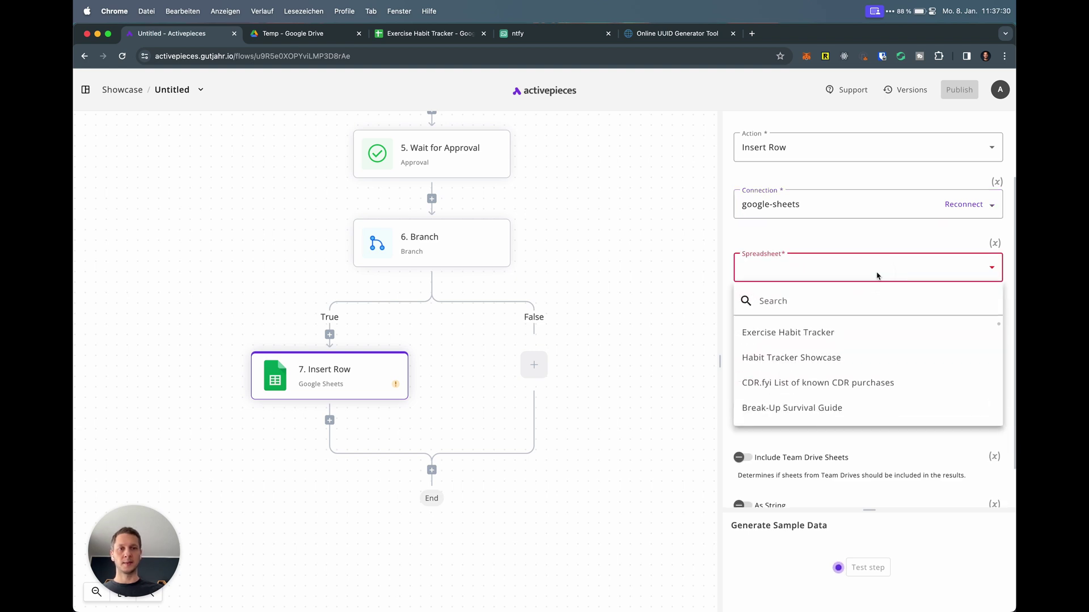
{"action": "left_click", "coordinate": [833, 335]}
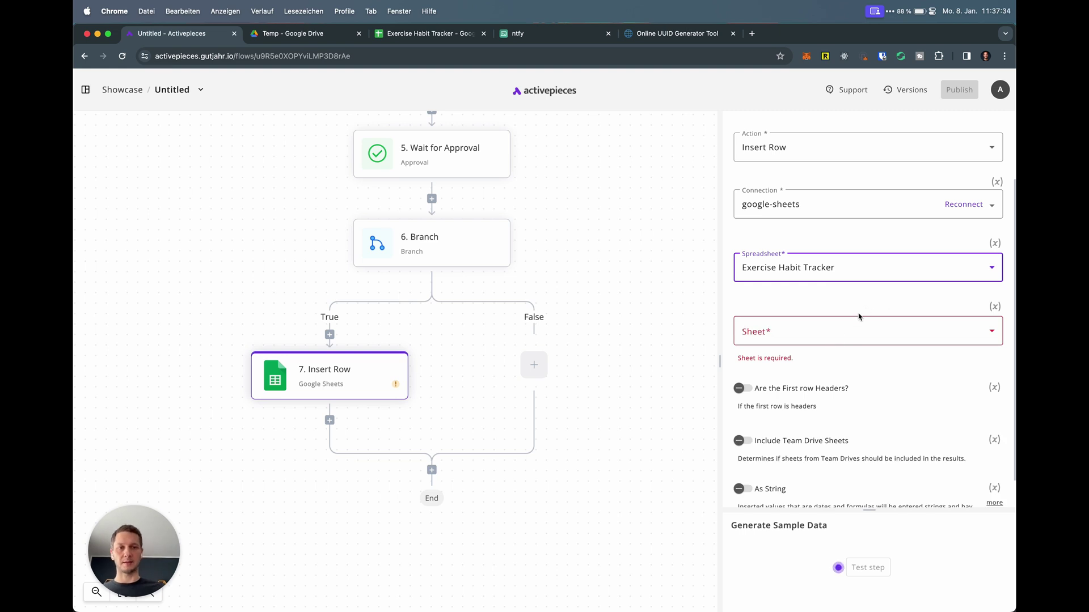
{"action": "left_click", "coordinate": [865, 329]}
{"action": "left_click", "coordinate": [786, 404]}
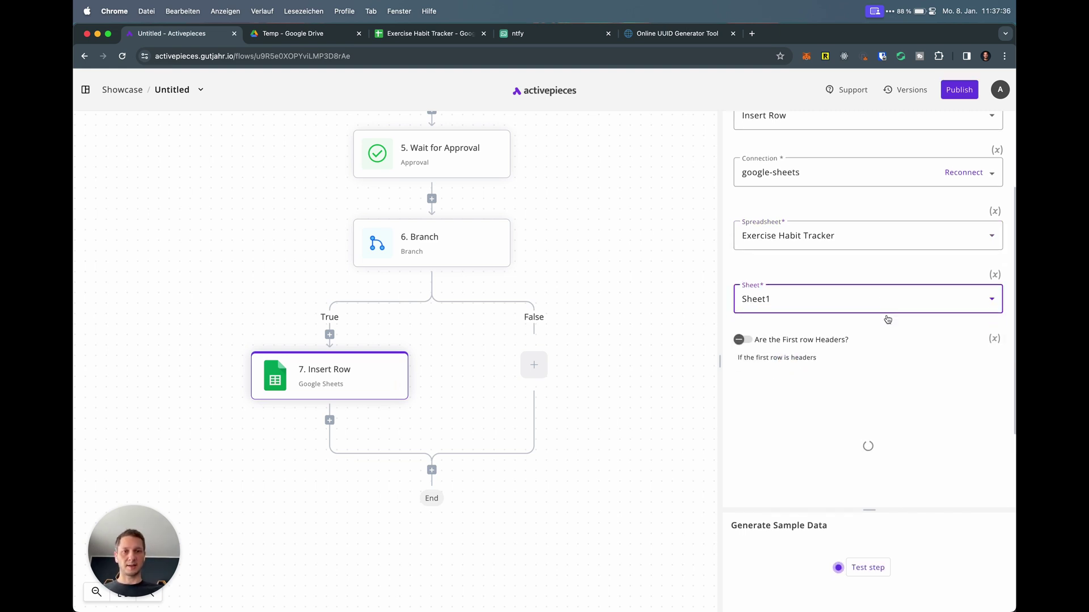
{"action": "scroll", "coordinate": [888, 319], "scroll_direction": "down", "scroll_amount": 2}
{"action": "scroll", "coordinate": [887, 318], "scroll_direction": "down", "scroll_amount": 1}
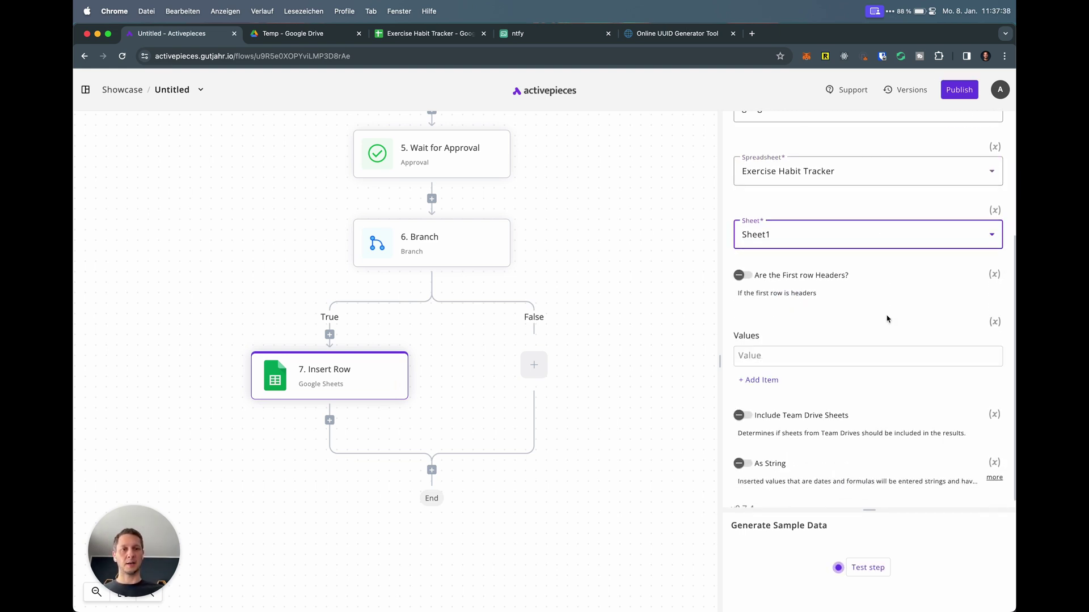
Use '2. Get Current Date result' as the row's first value.
{"action": "left_click", "coordinate": [781, 347]}
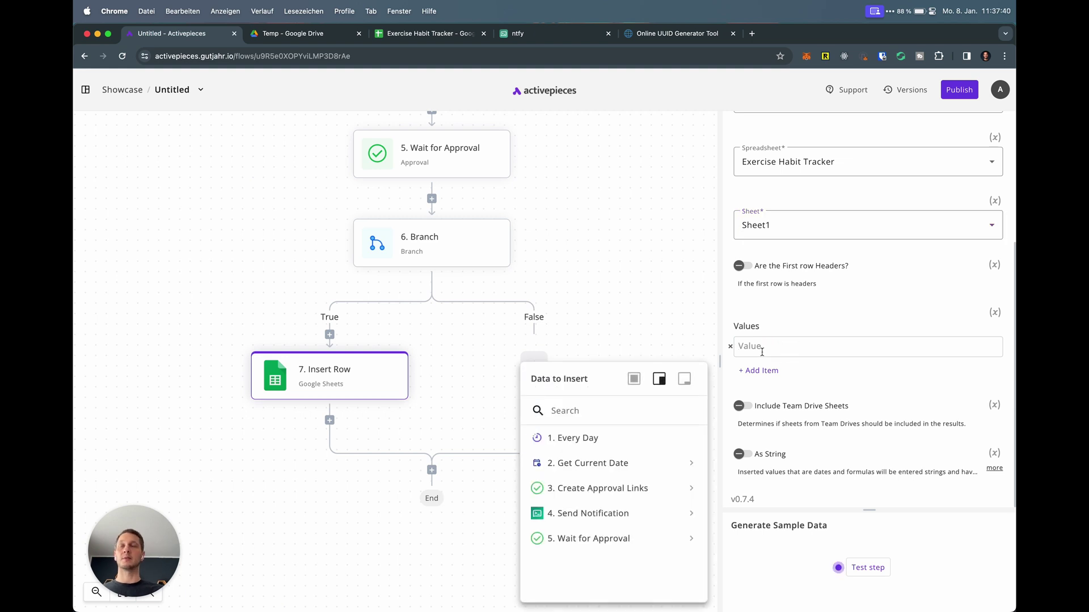
{"action": "left_click", "coordinate": [425, 35]}
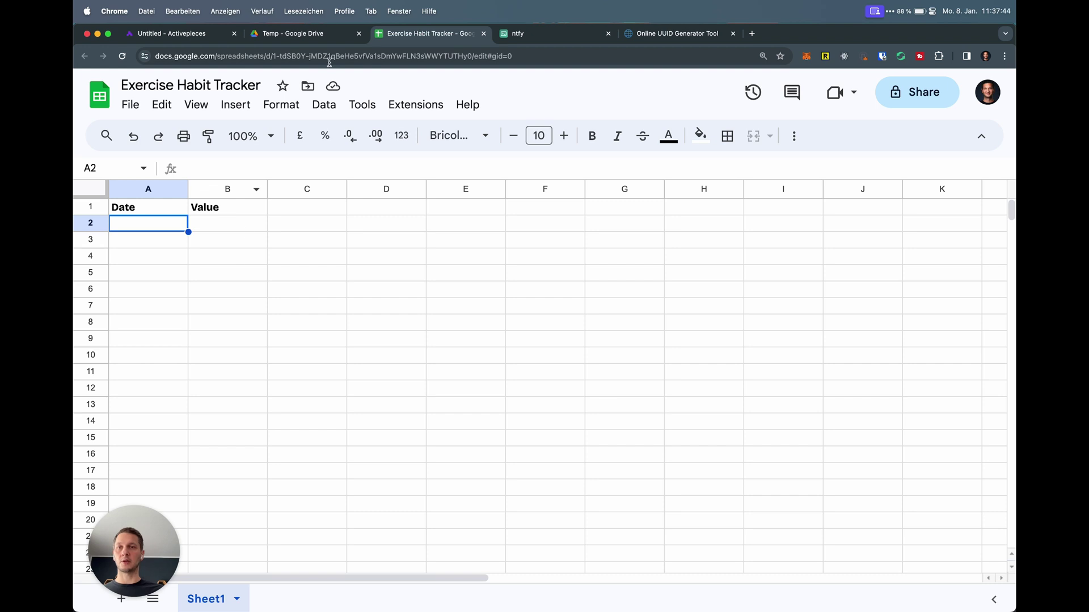
{"action": "left_click", "coordinate": [170, 36]}
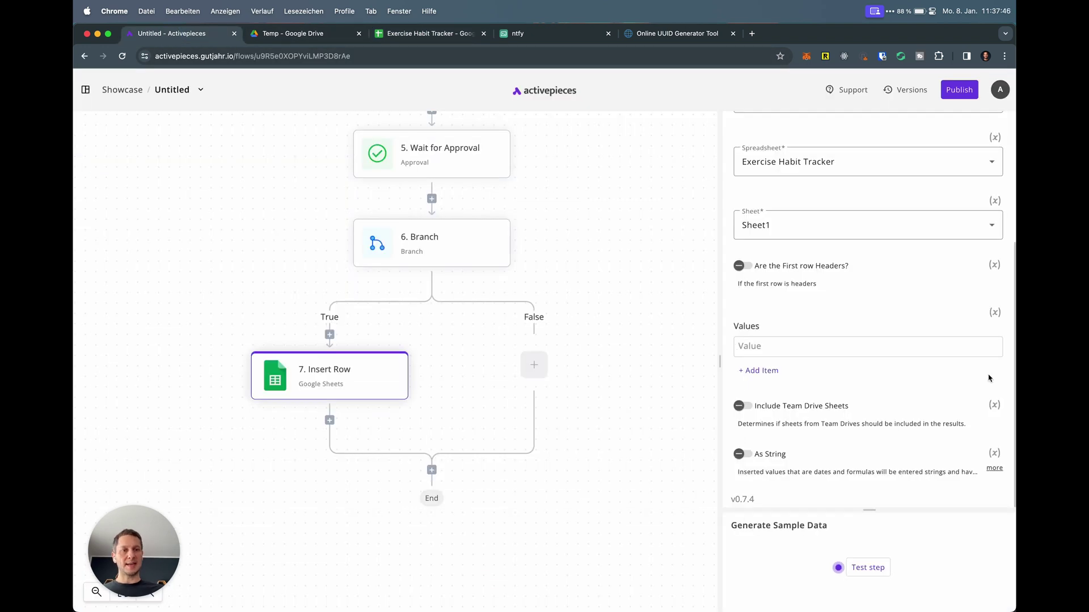
{"action": "left_click", "coordinate": [782, 346]}
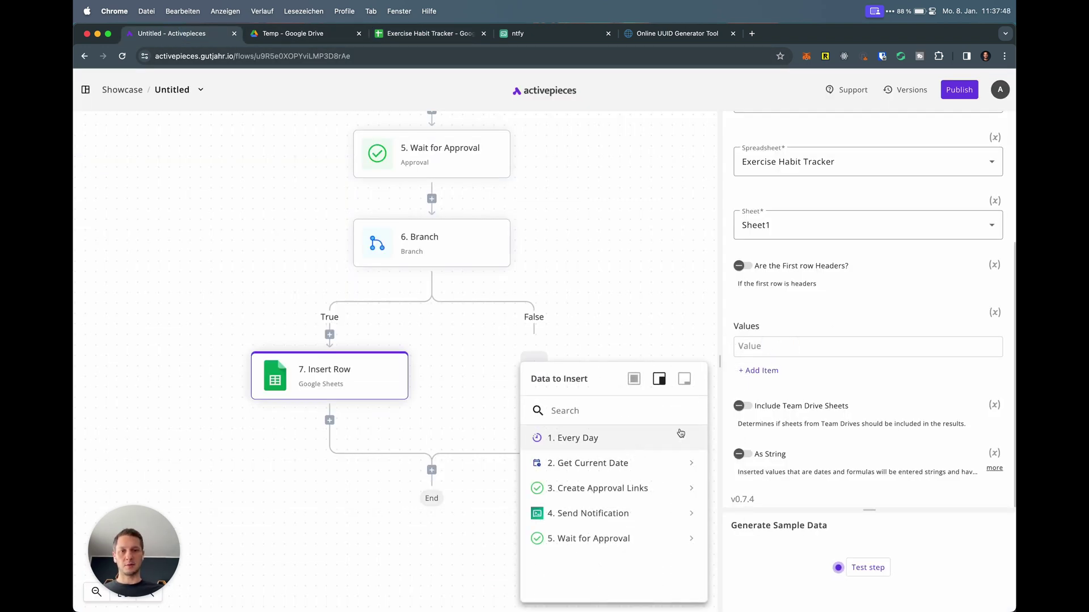
{"action": "left_click", "coordinate": [685, 463]}
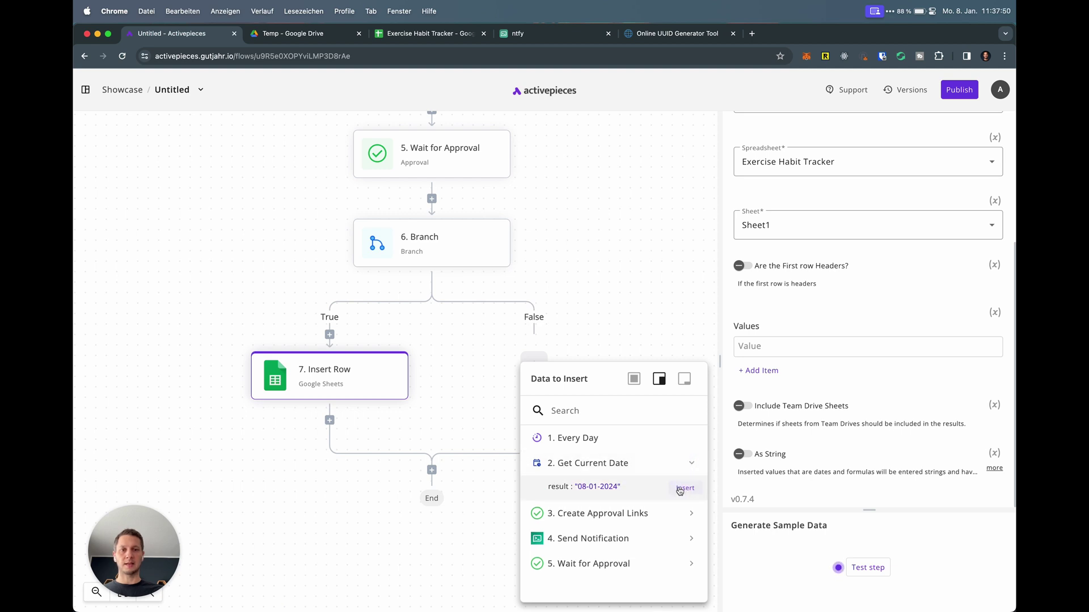
{"action": "left_click", "coordinate": [683, 489]}
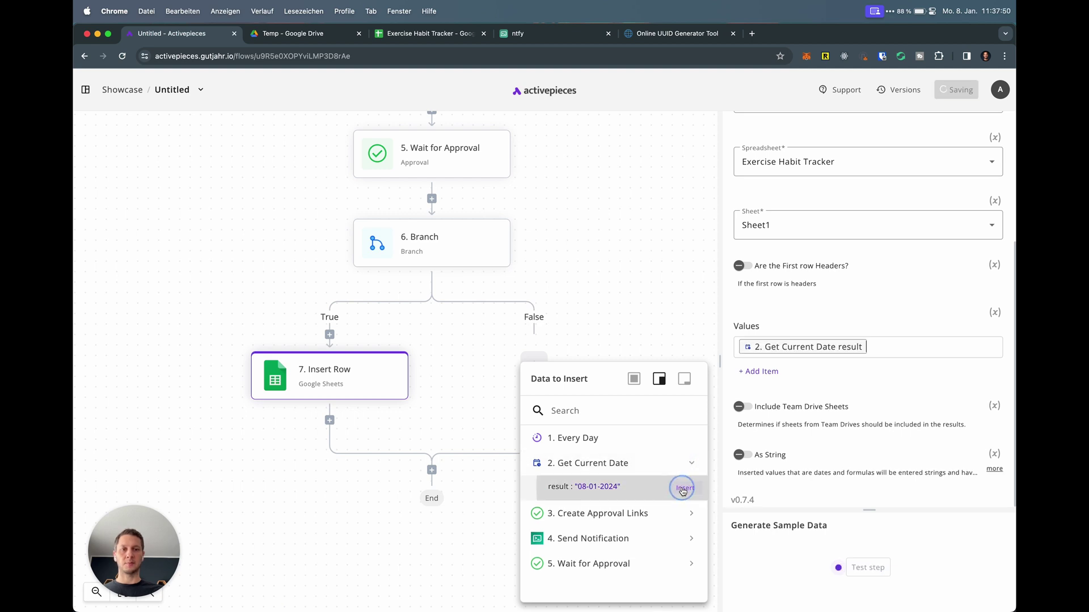
Add a second value of 1 and test the Insert Row step.
{"action": "left_click", "coordinate": [767, 372]}
{"action": "left_click", "coordinate": [772, 369]}
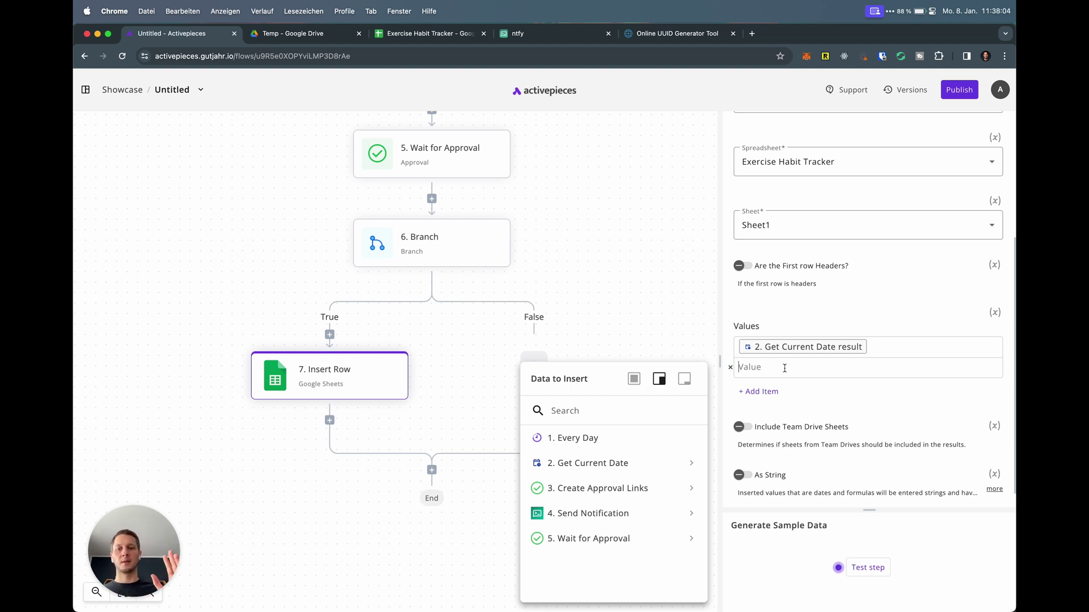
{"action": "type", "text": "1"}
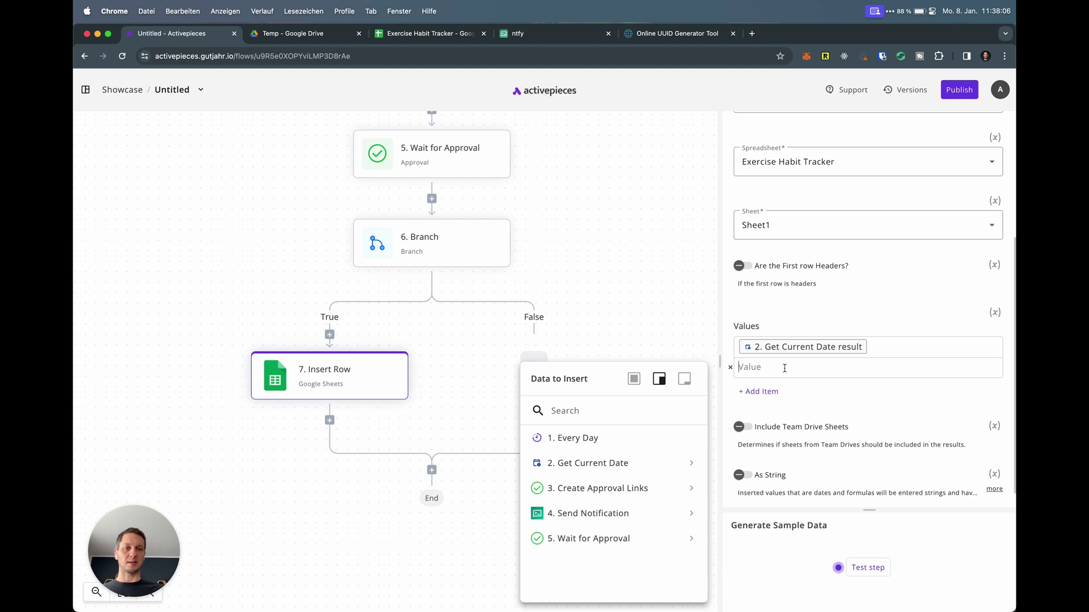
{"action": "scroll", "coordinate": [827, 392], "scroll_direction": "down", "scroll_amount": 1}
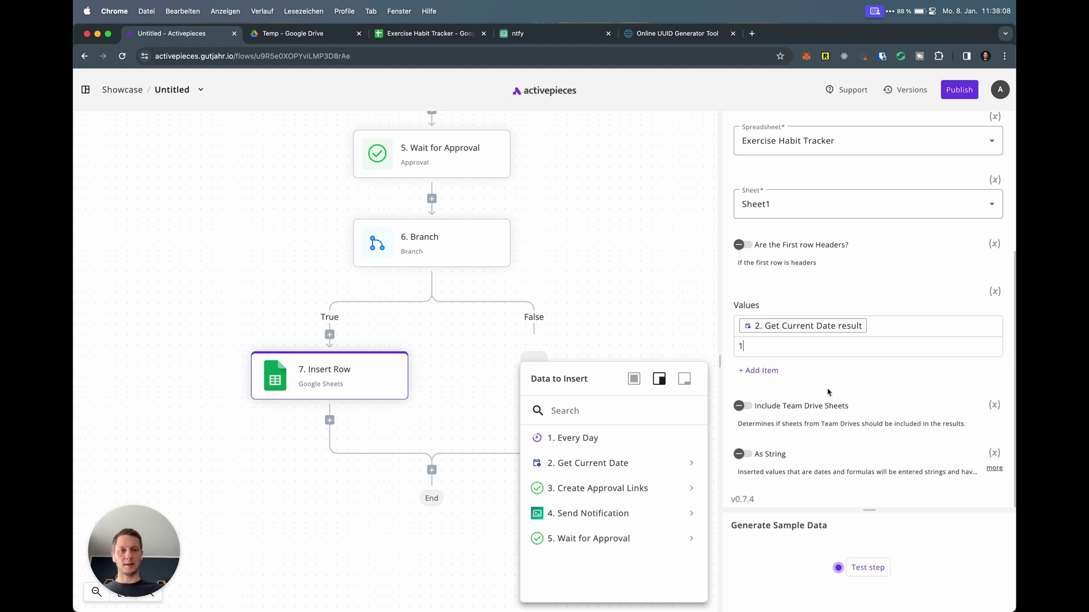
{"action": "left_click", "coordinate": [867, 568]}
{"action": "left_click", "coordinate": [425, 33]}
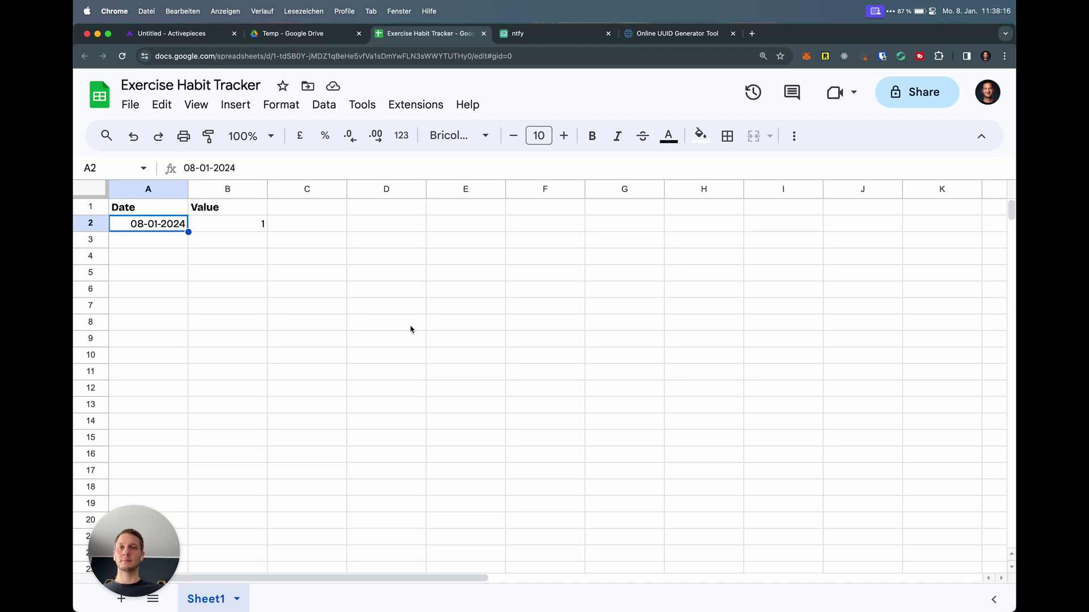
Clear the test row in the sheet and rerun the Insert Row test, checking A2 and B2.
{"action": "key", "text": "shift+Right"}
{"action": "key", "text": "BackSpace"}
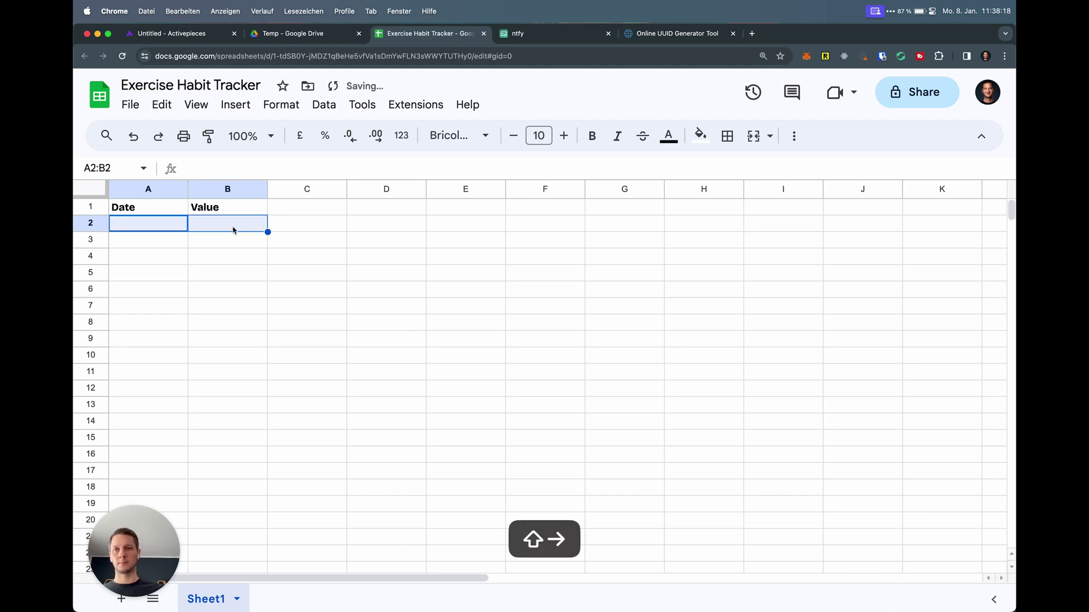
{"action": "left_click", "coordinate": [252, 306]}
{"action": "left_click", "coordinate": [181, 35]}
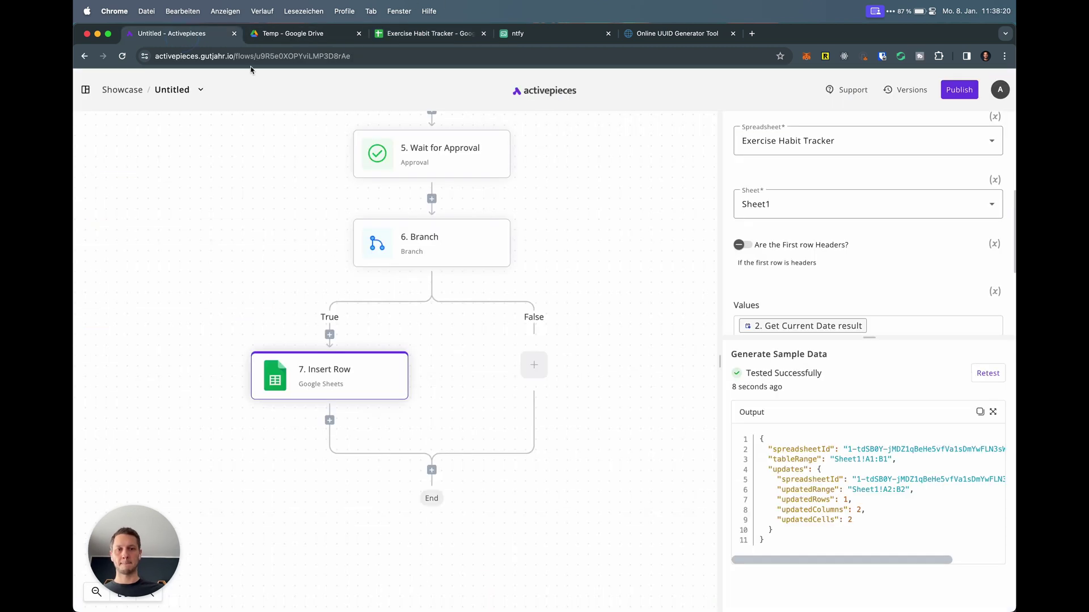
{"action": "left_click", "coordinate": [986, 373]}
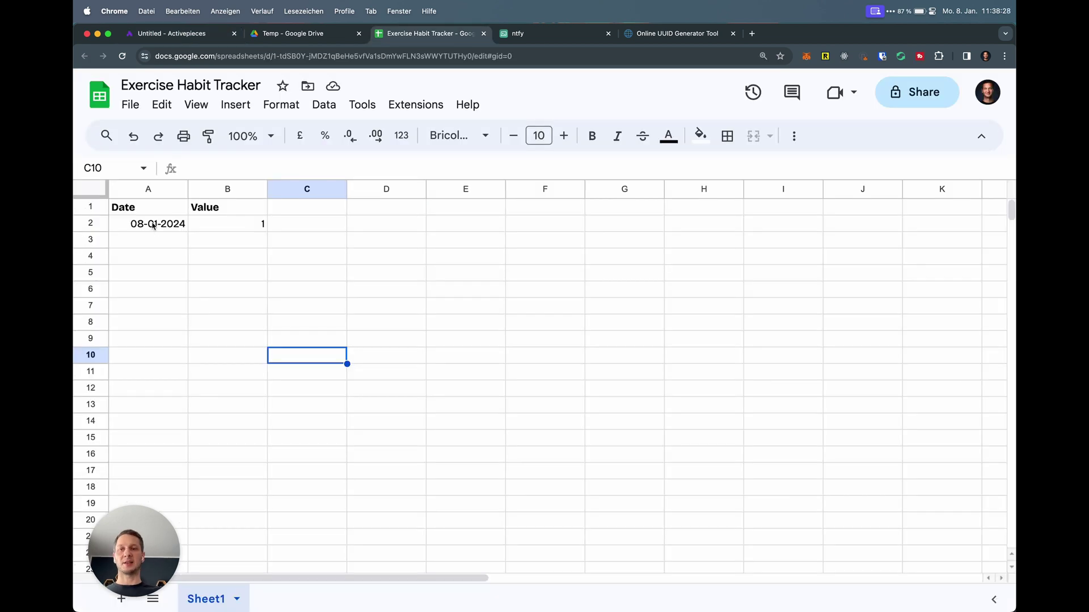
{"action": "left_click", "coordinate": [153, 225]}
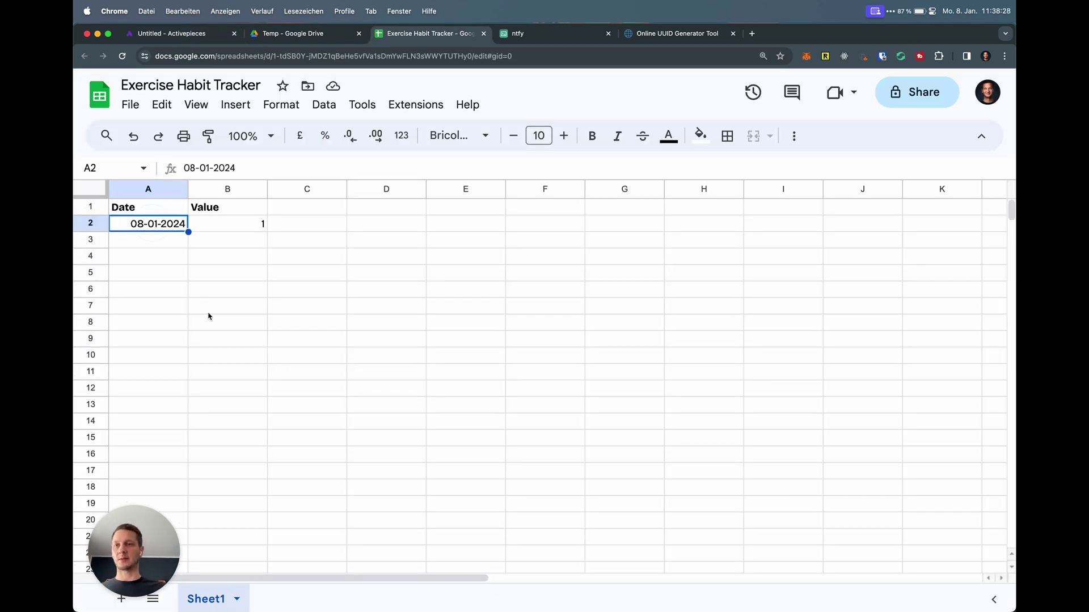
{"action": "key", "text": "Right"}
{"action": "key", "text": "Right"}
{"action": "key", "text": "Right"}
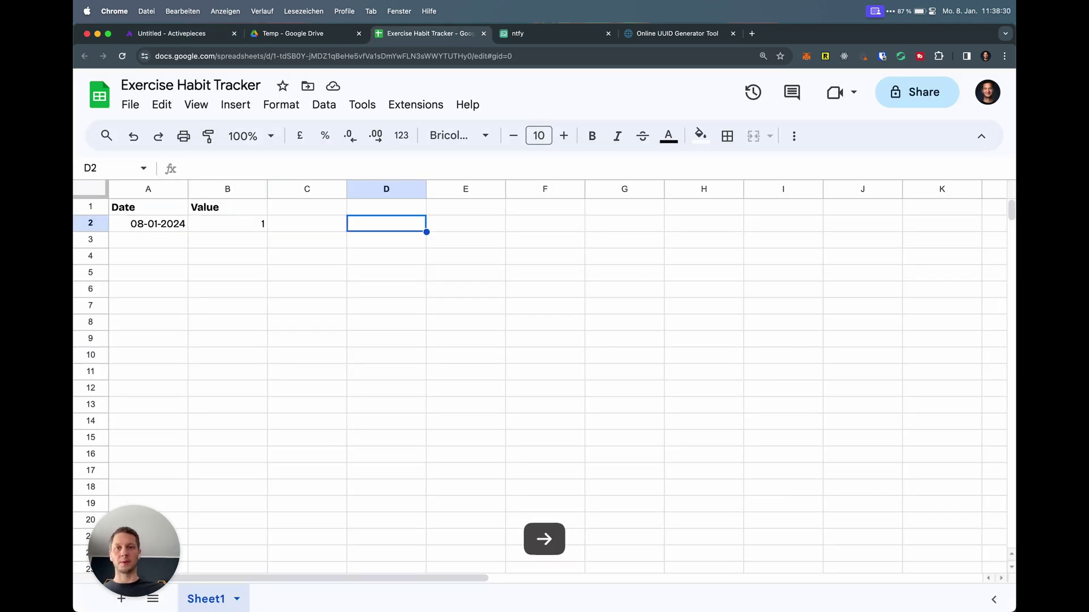
Add a 'Statistics' label in D1 with =AVERAGEA(B2:B) in E1.
{"action": "key", "text": "Up"}
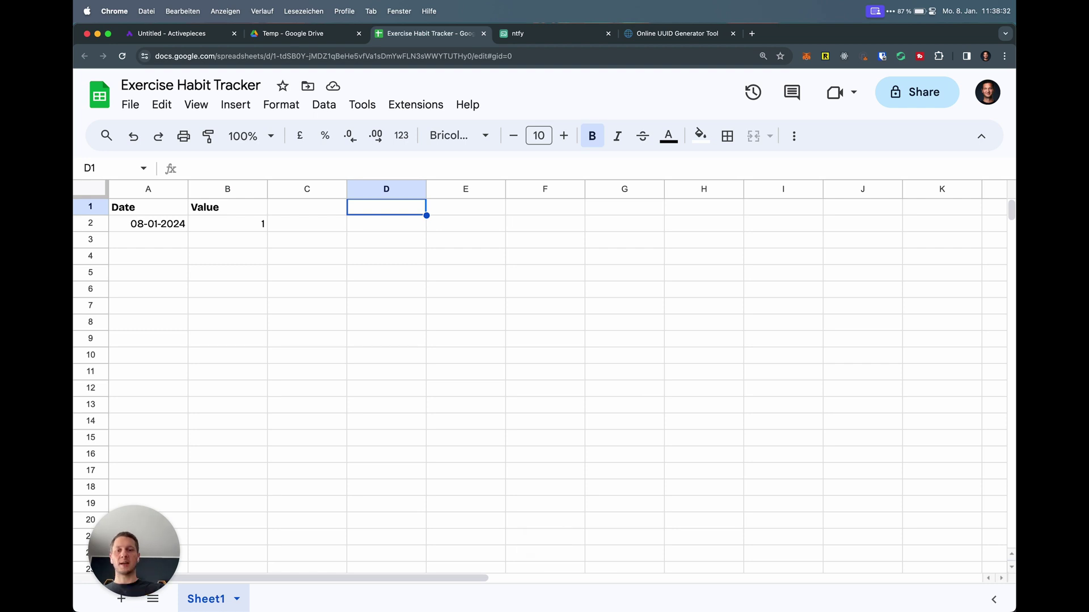
{"action": "type", "text": "Statis"}
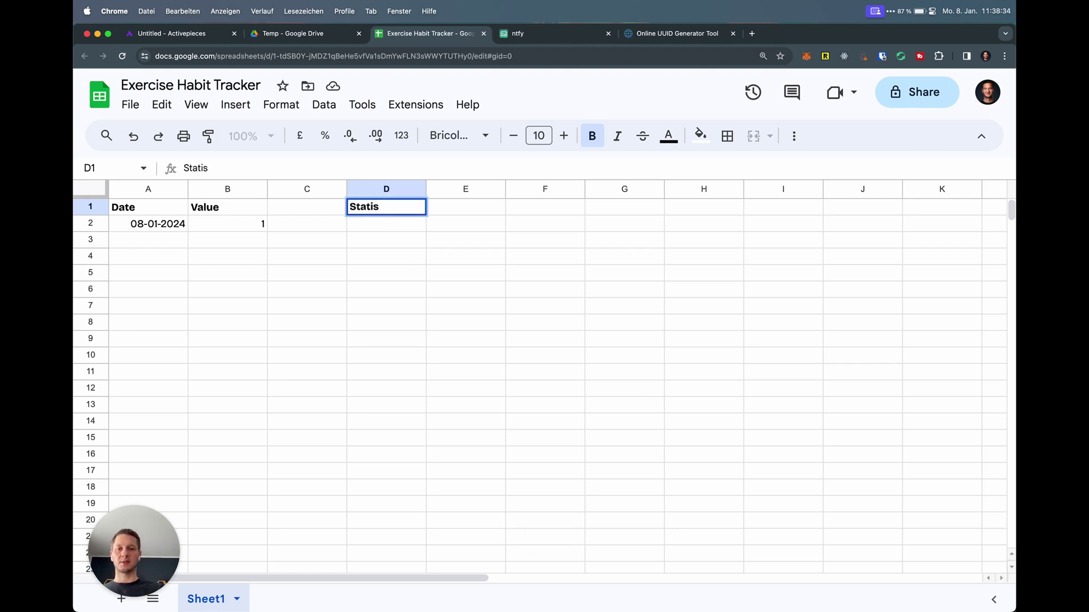
{"action": "type", "text": "tics"}
{"action": "key", "text": "Right"}
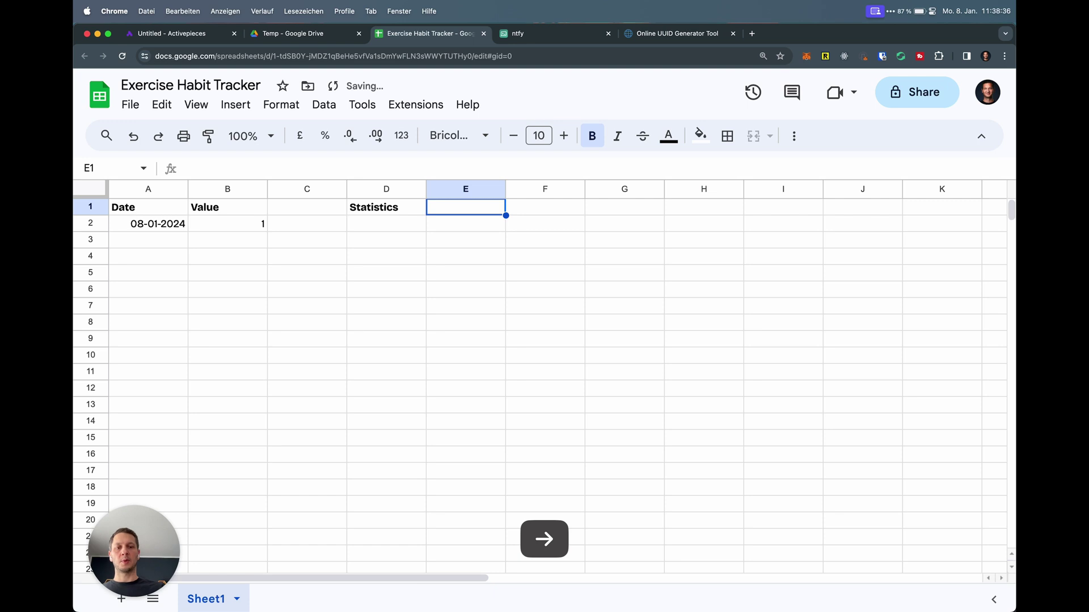
{"action": "type", "text": "=AVERAG"}
{"action": "key", "text": "Down"}
{"action": "key", "text": "Up"}
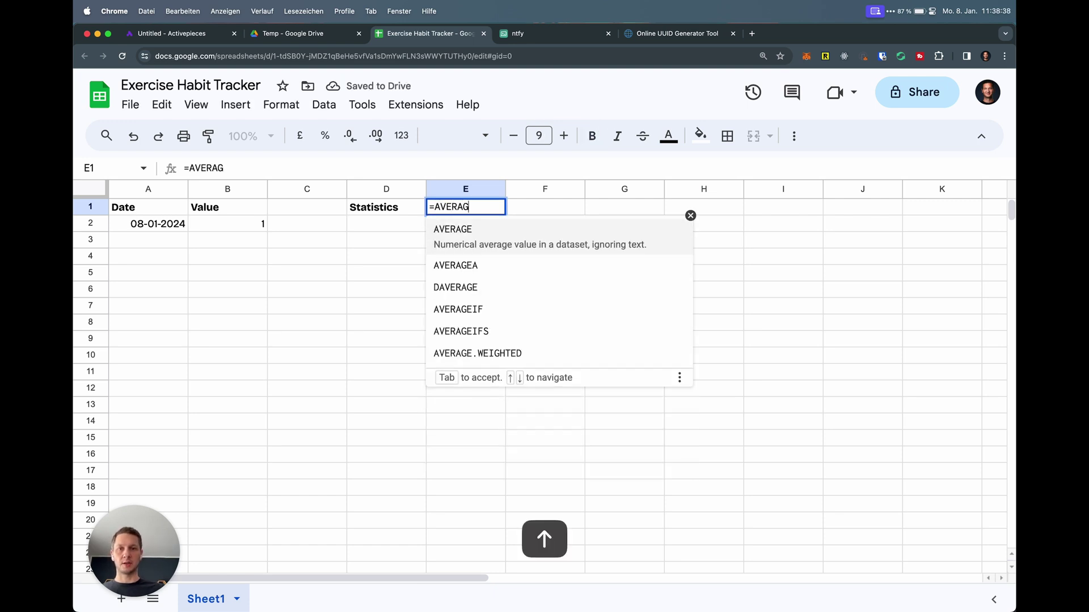
{"action": "key", "text": "Down"}
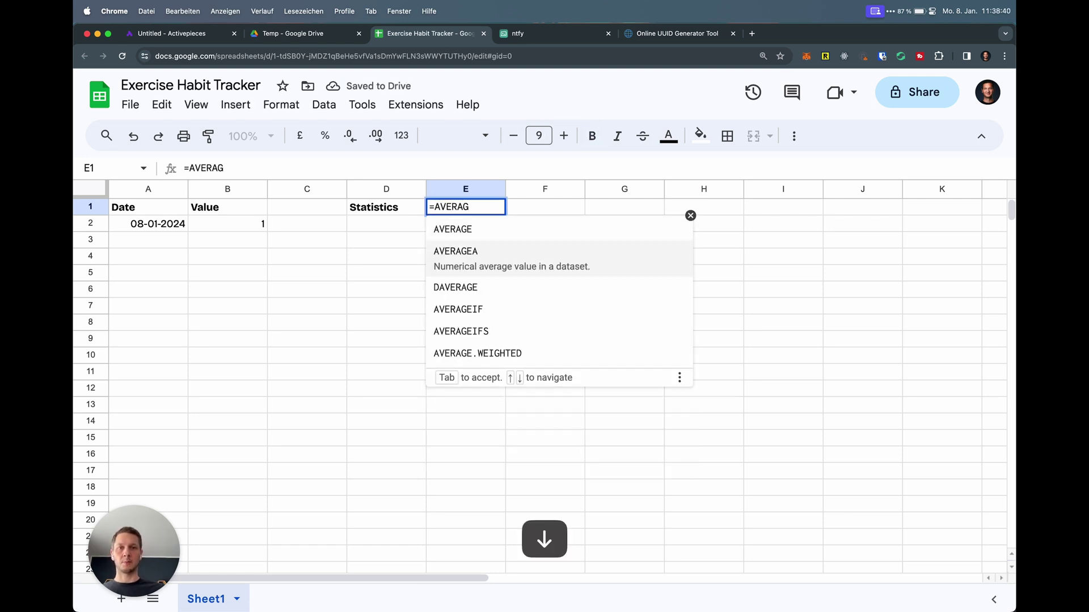
{"action": "key", "text": "Return"}
{"action": "type", "text": "B"}
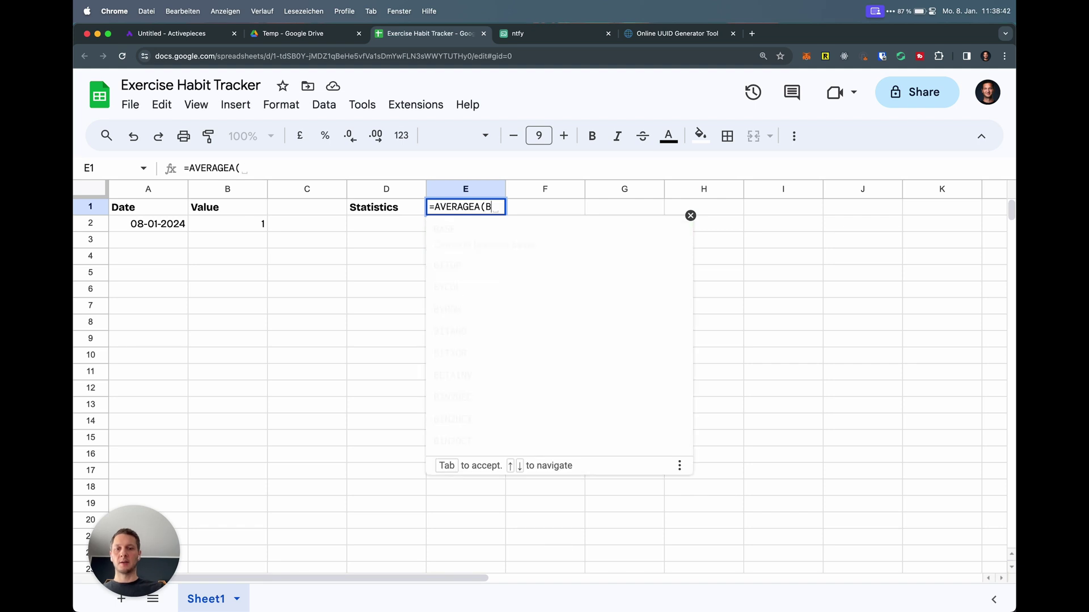
{"action": "type", "text": "2:B)"}
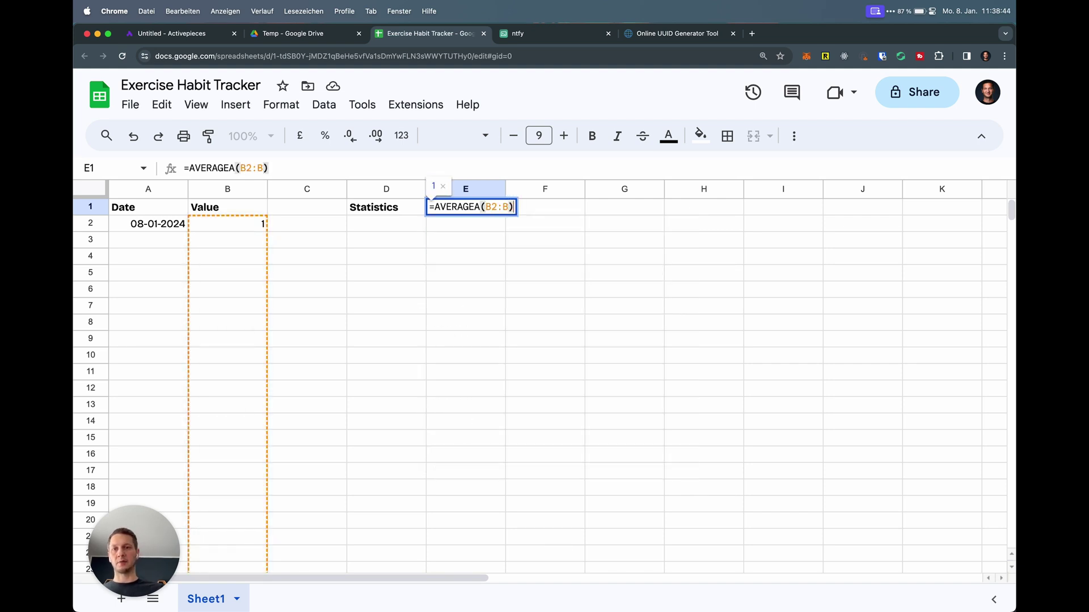
{"action": "key", "text": "Return"}
Format E1 as a percentage so it shows 100.00%.
{"action": "key", "text": "Up"}
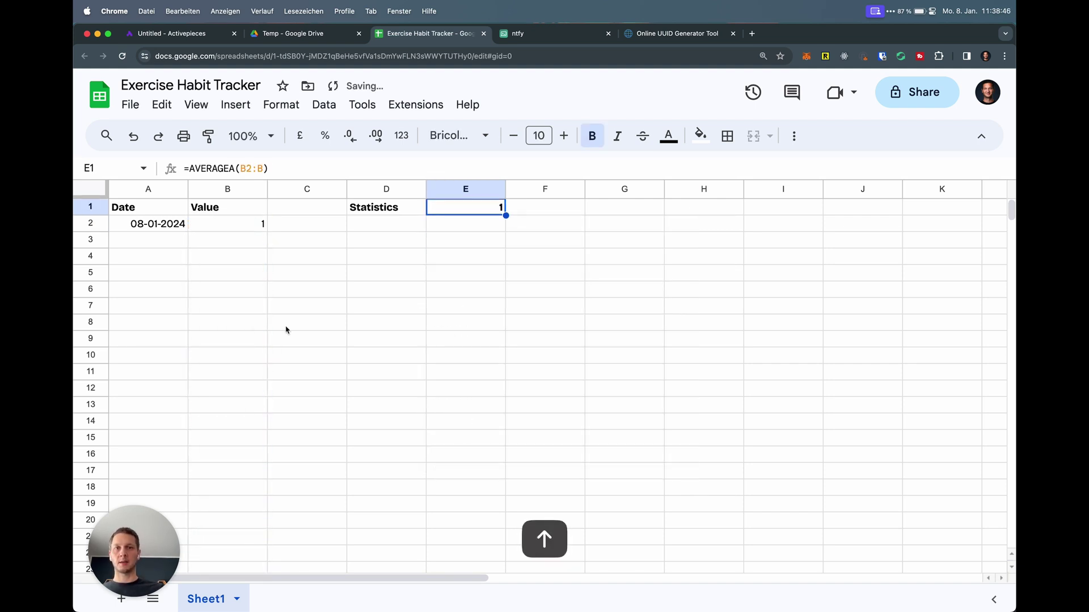
{"action": "left_click", "coordinate": [281, 104]}
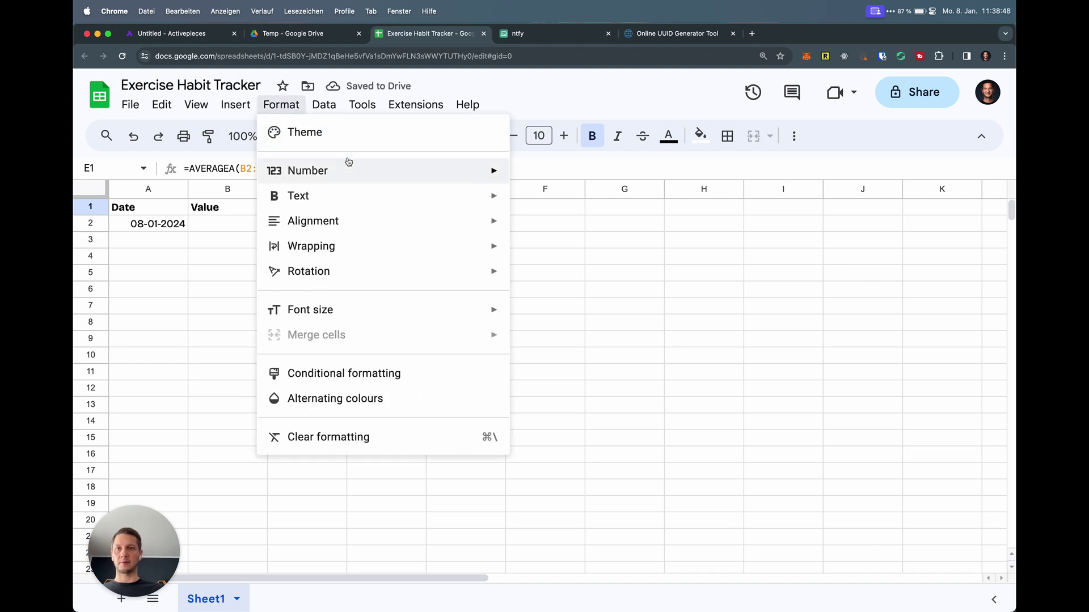
{"action": "mouse_move", "coordinate": [405, 173]}
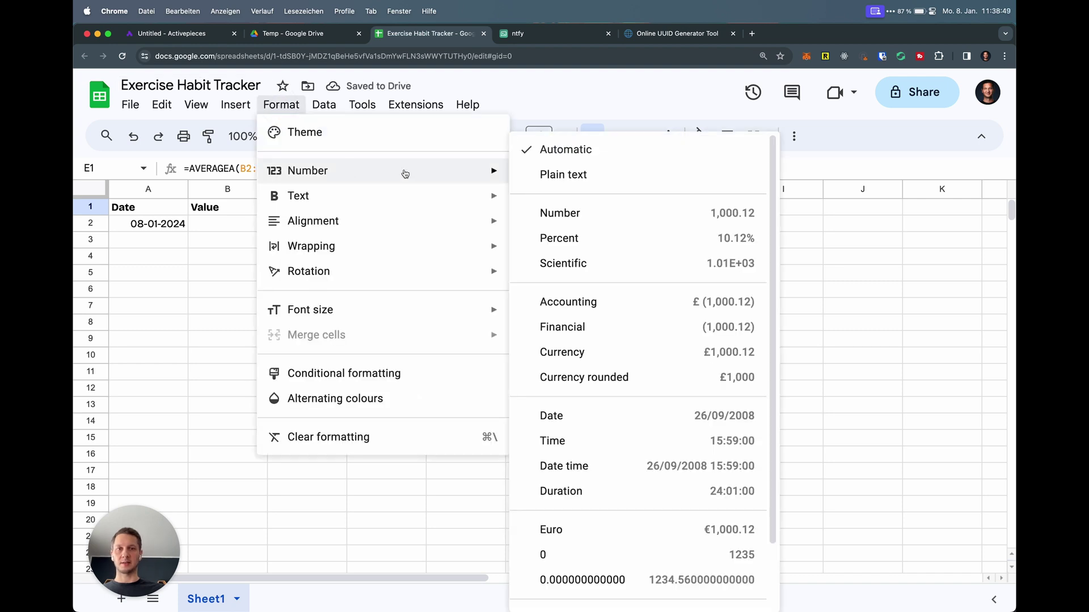
{"action": "left_click", "coordinate": [616, 244]}
{"action": "left_click", "coordinate": [460, 275]}
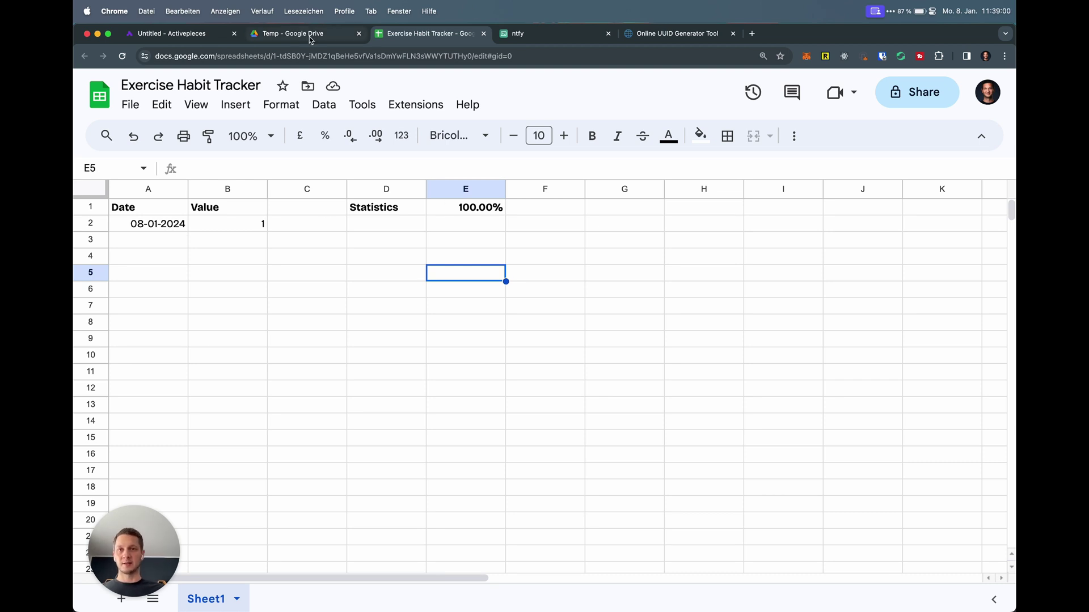
Rename the True-branch Insert Row step to 'Log Success'.
{"action": "left_click", "coordinate": [177, 34]}
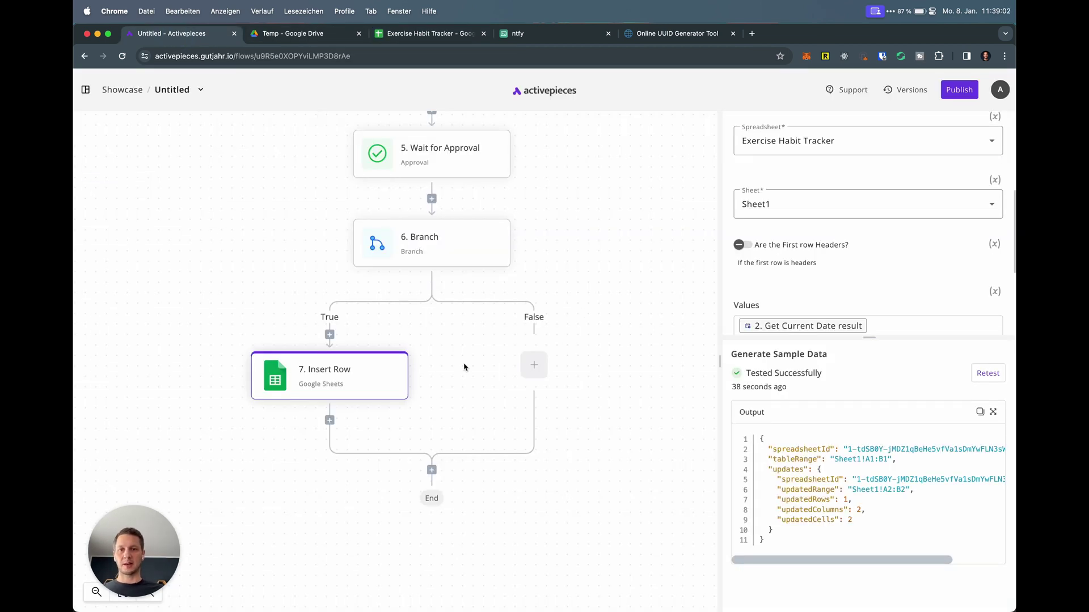
{"action": "scroll", "coordinate": [840, 172], "scroll_direction": "up", "scroll_amount": 5}
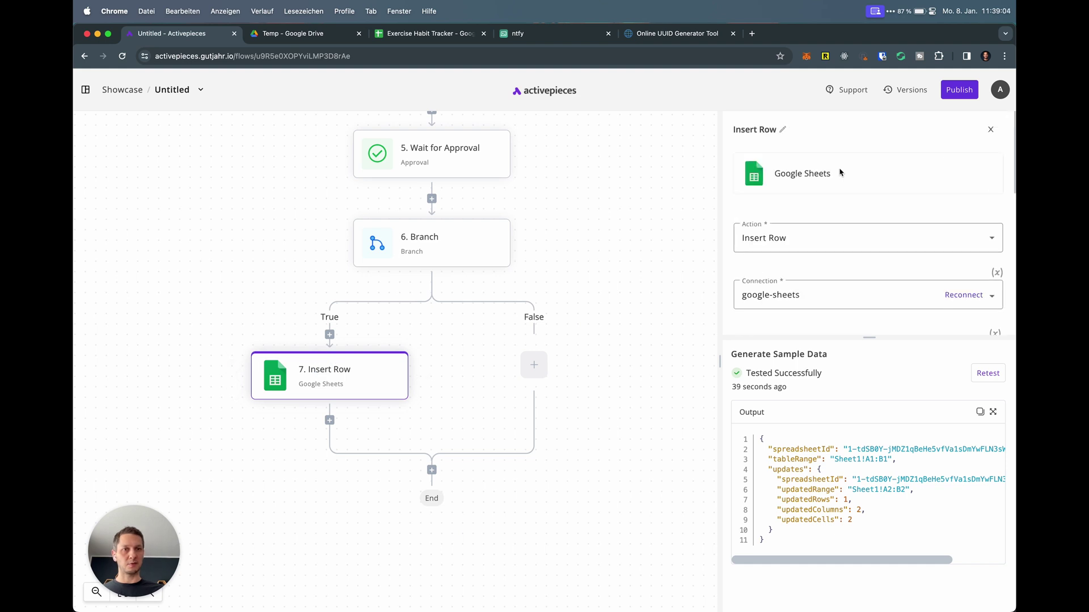
{"action": "left_click", "coordinate": [785, 131]}
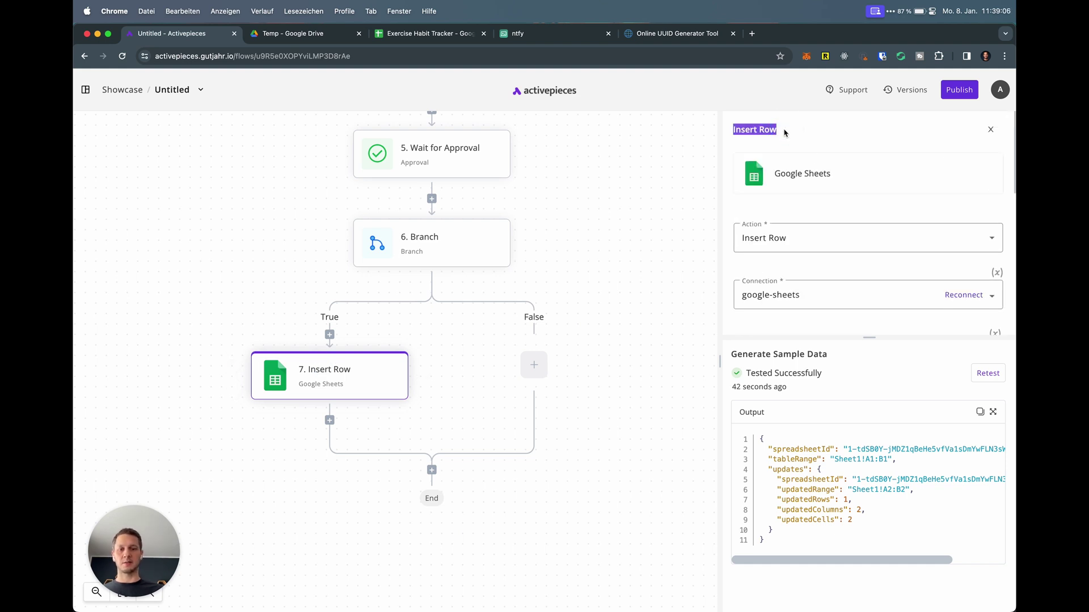
{"action": "type", "text": "Log Success"}
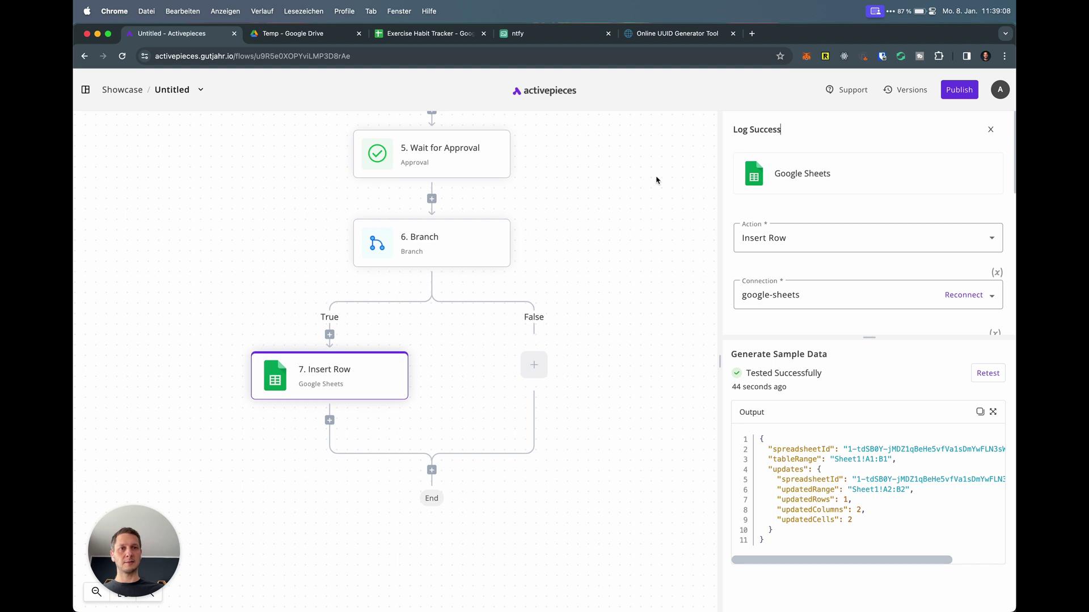
{"action": "key", "text": "Return"}
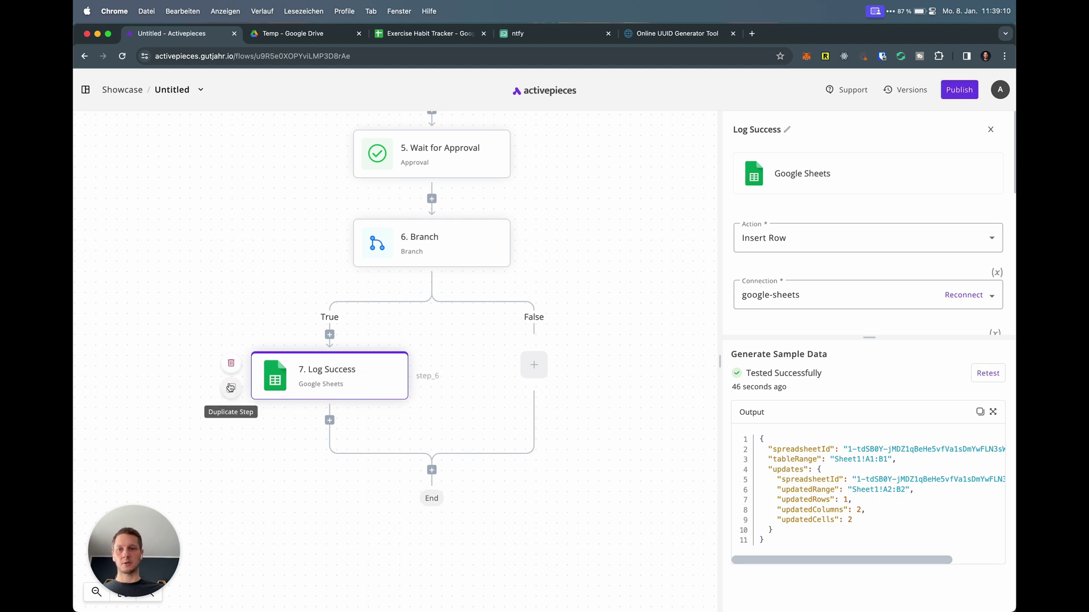
Duplicate Log Success onto the False branch and rename the copy 'Log Failure'.
{"action": "left_click", "coordinate": [230, 387]}
{"action": "left_click_drag", "start_coordinate": [340, 462], "coordinate": [533, 367]}
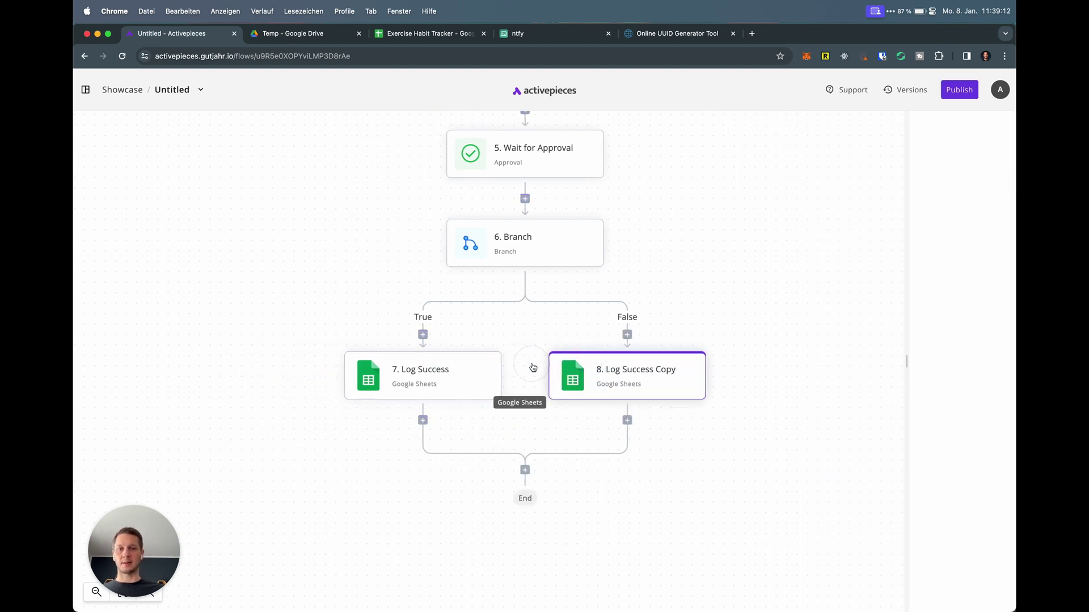
{"action": "left_click", "coordinate": [705, 365]}
{"action": "left_click", "coordinate": [810, 129]}
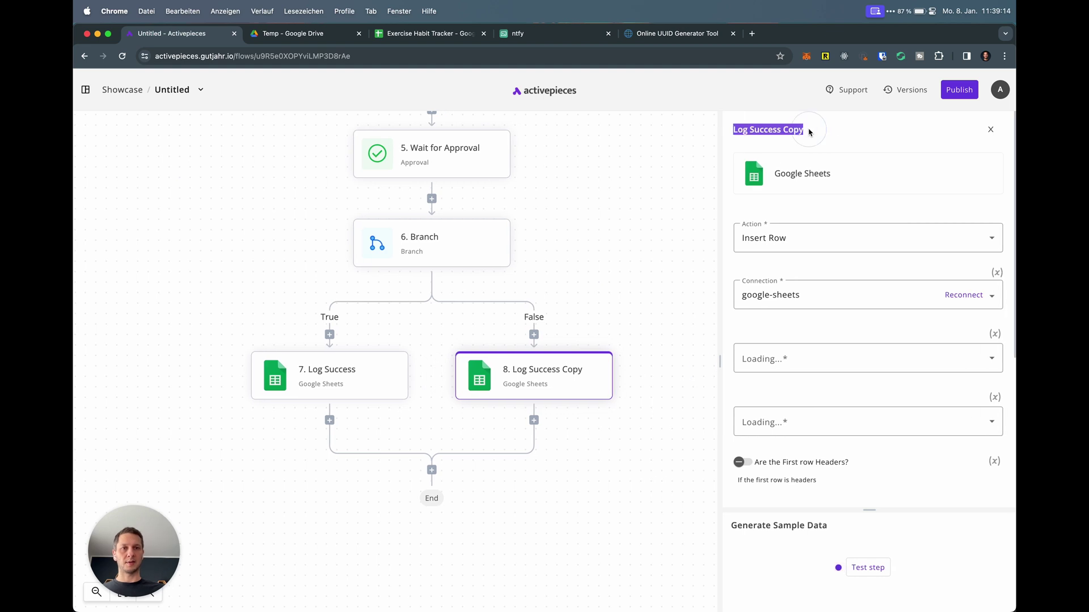
{"action": "type", "text": "Log Failure"}
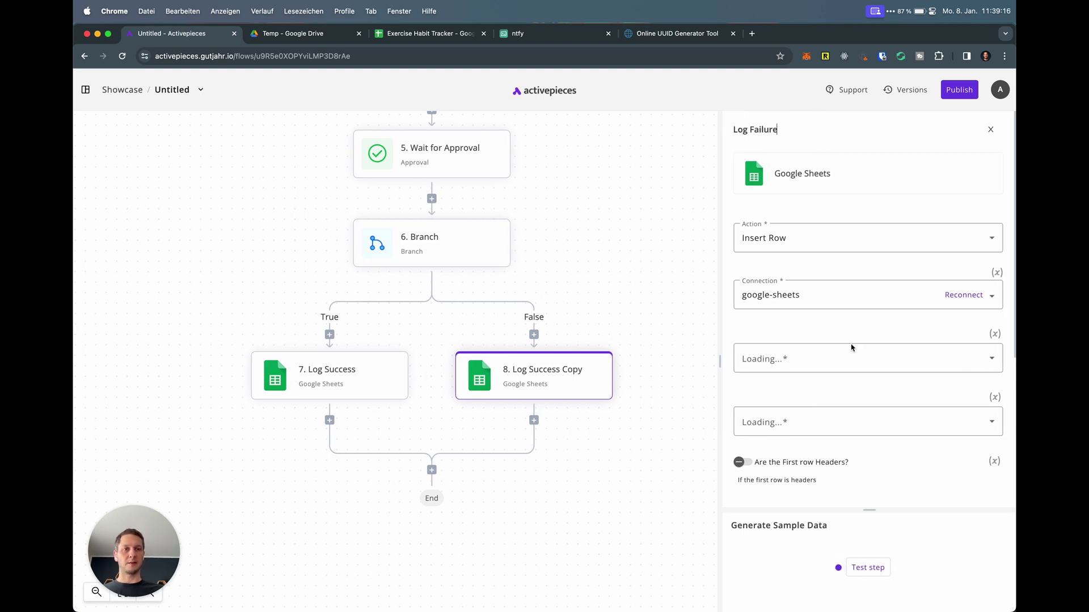
Change Log Failure's second value from 1 to 0 and test the step.
{"action": "scroll", "coordinate": [872, 352], "scroll_direction": "down", "scroll_amount": 4}
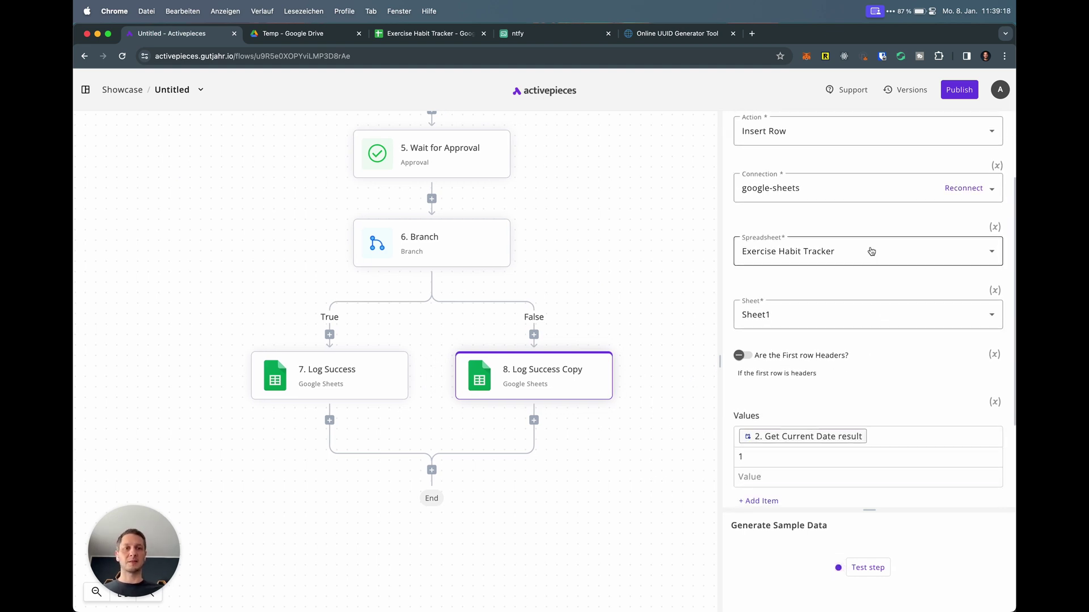
{"action": "scroll", "coordinate": [868, 267], "scroll_direction": "down", "scroll_amount": 5}
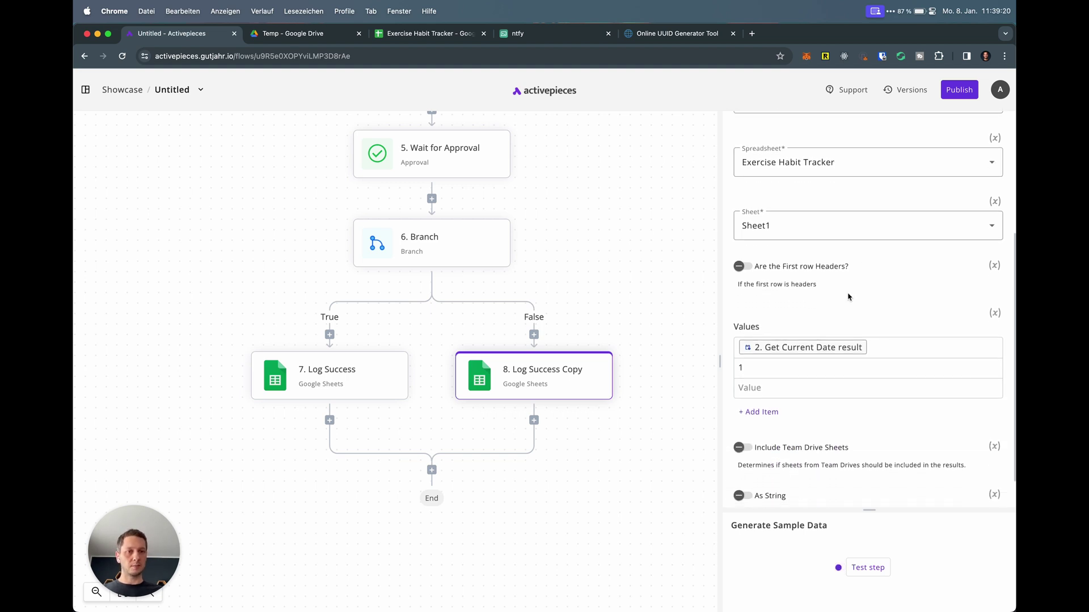
{"action": "left_click", "coordinate": [777, 326]}
{"action": "key", "text": "BackSpace"}
{"action": "type", "text": "0"}
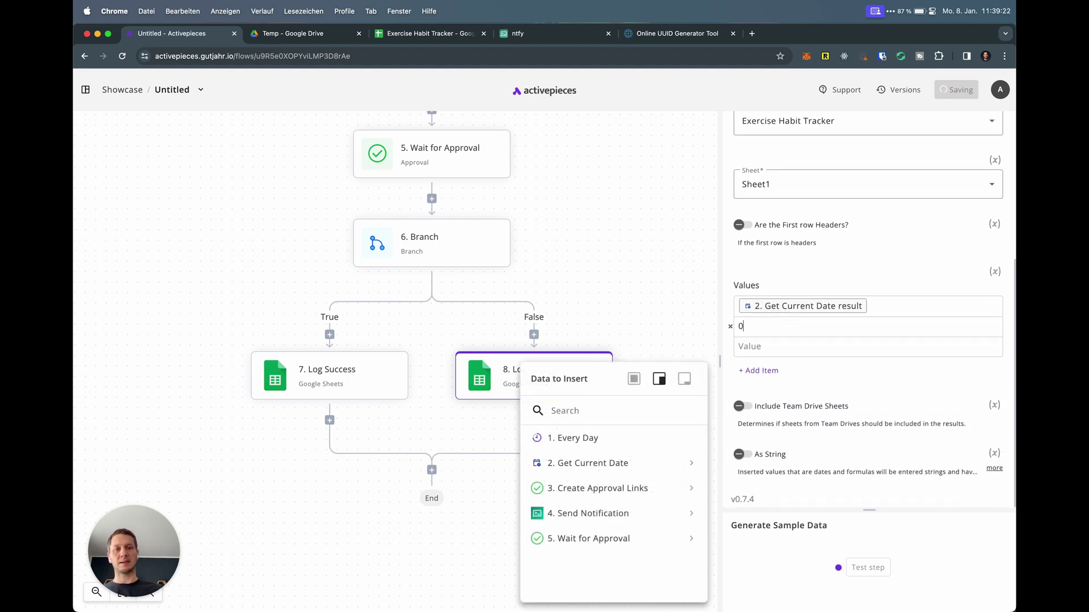
{"action": "left_click", "coordinate": [865, 568]}
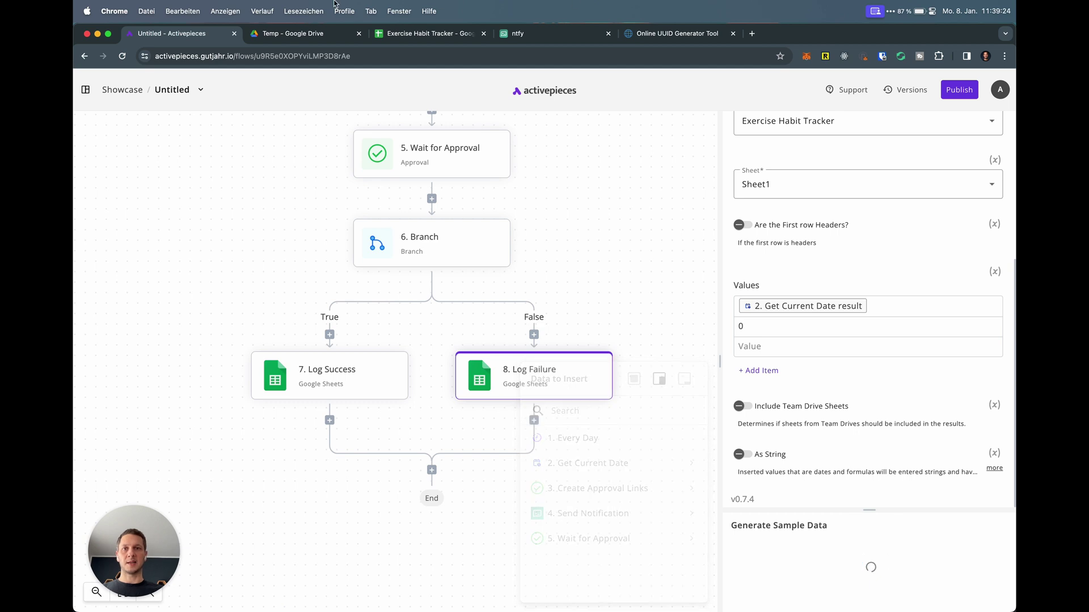
{"action": "left_click", "coordinate": [422, 35]}
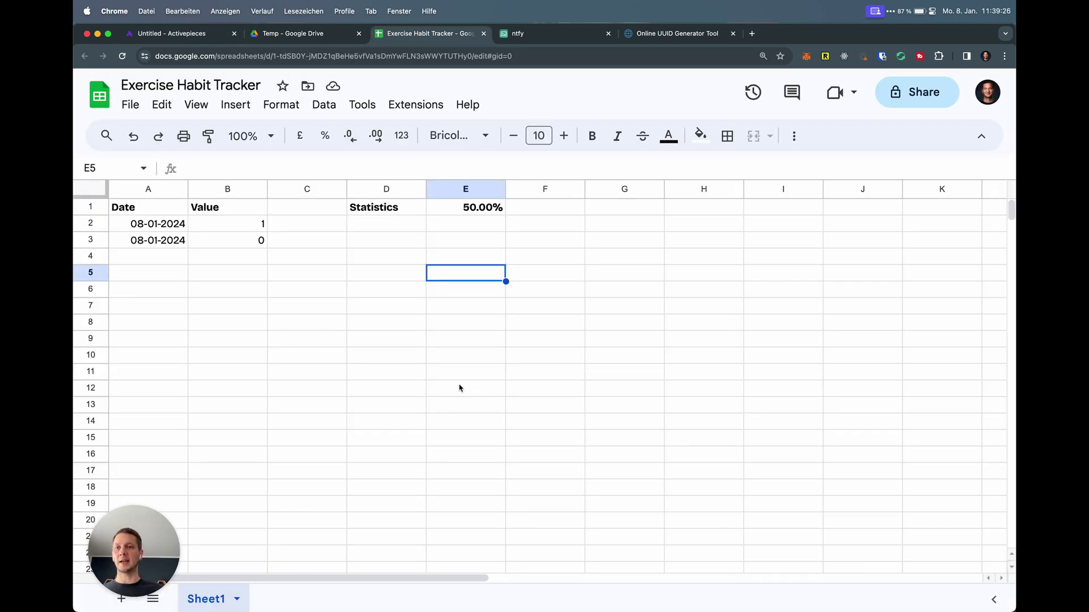
Inspect the new 0 row and the Statistics value of 50.00% in the sheet.
{"action": "left_click", "coordinate": [165, 240]}
{"action": "key", "text": "Right"}
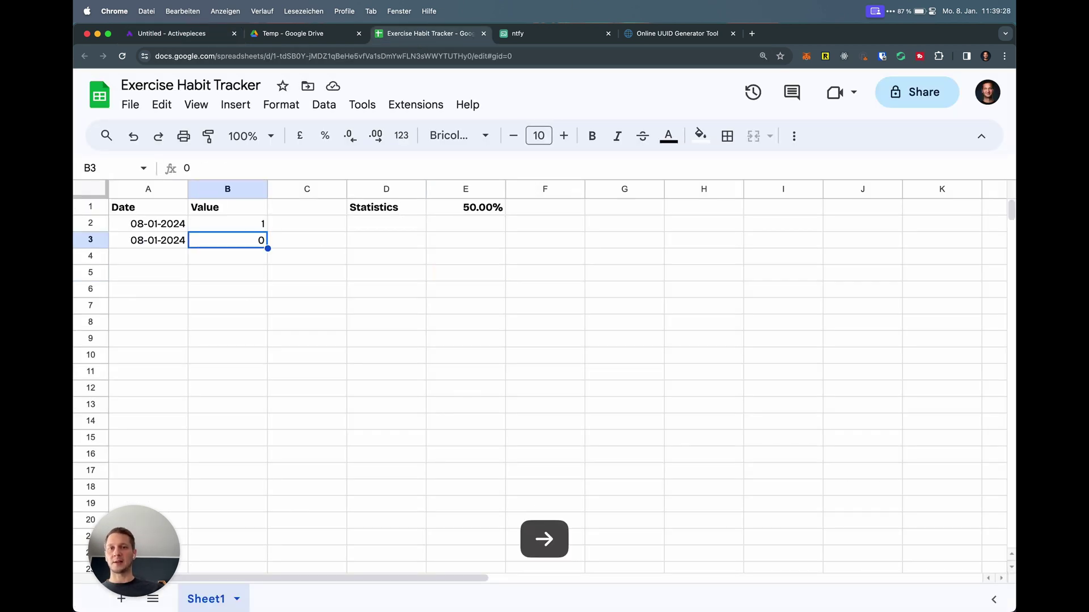
{"action": "key", "text": "Up"}
{"action": "key", "text": "Right"}
{"action": "key", "text": "Right"}
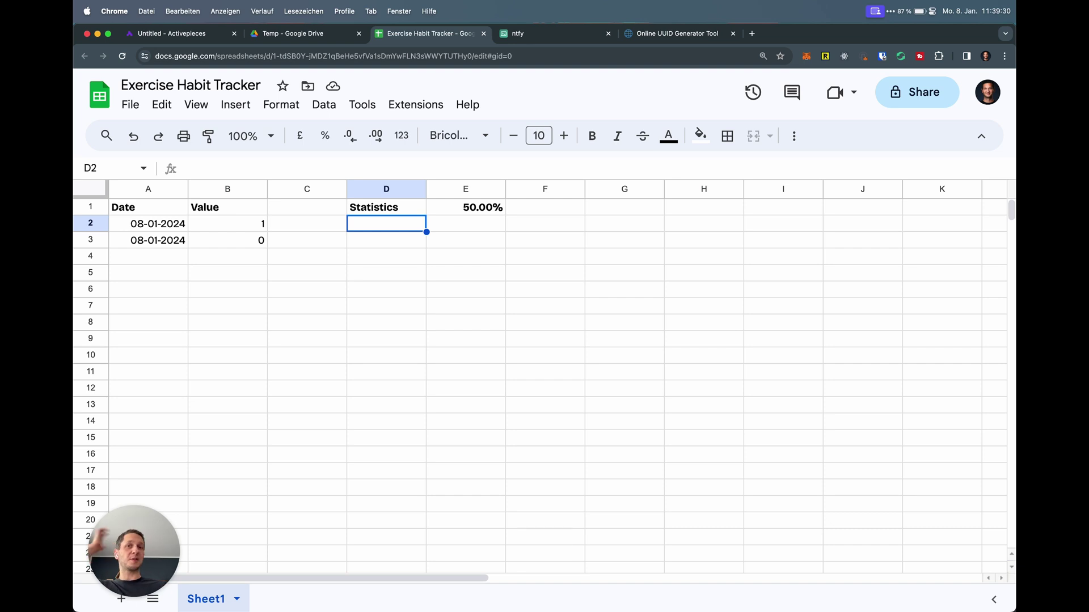
{"action": "key", "text": "Up"}
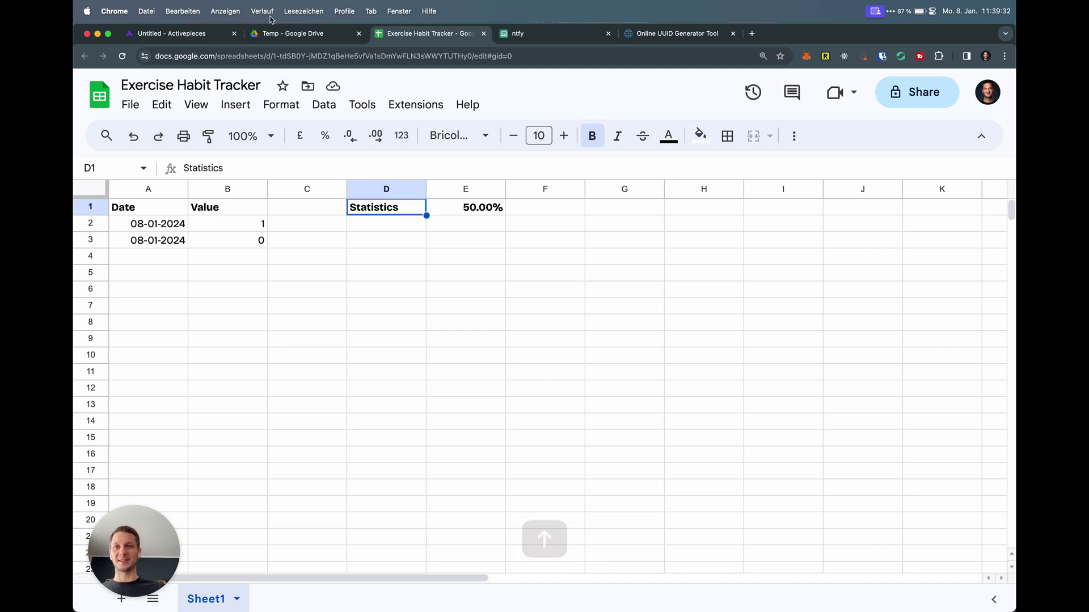
Start a full test run of the flow and view the new ntfy notification.
{"action": "left_click", "coordinate": [187, 34]}
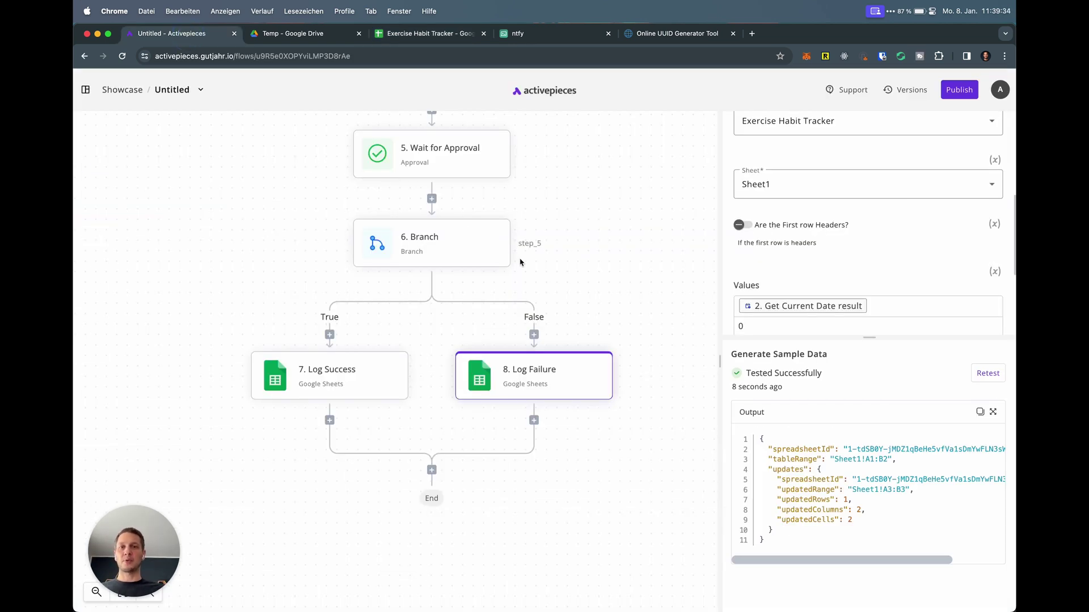
{"action": "scroll", "coordinate": [583, 280], "scroll_direction": "up", "scroll_amount": 10}
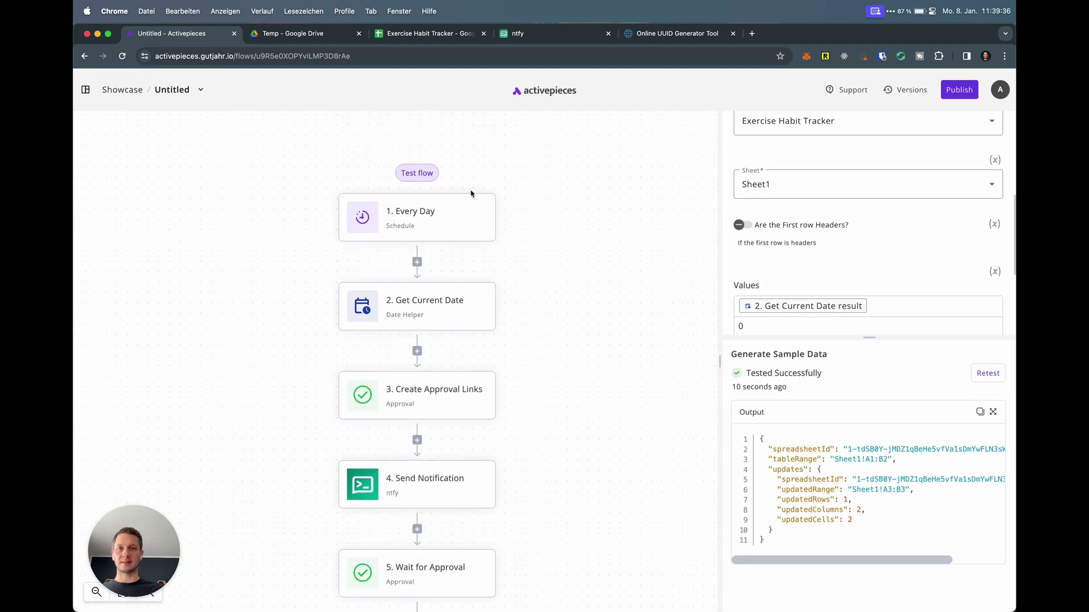
{"action": "left_click", "coordinate": [420, 176]}
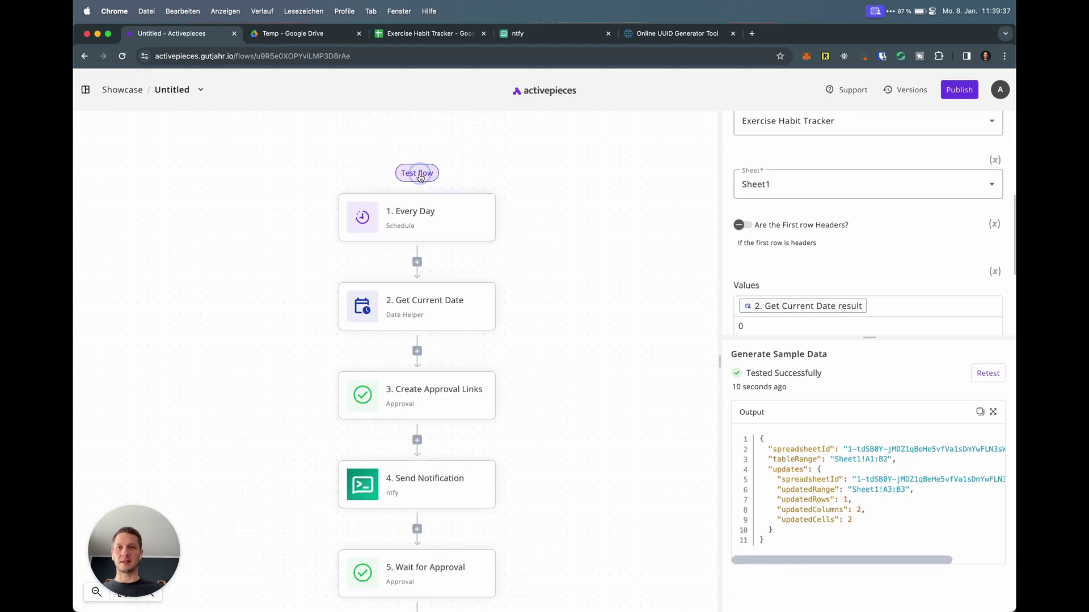
{"action": "left_click", "coordinate": [547, 34]}
{"action": "left_click", "coordinate": [438, 245]}
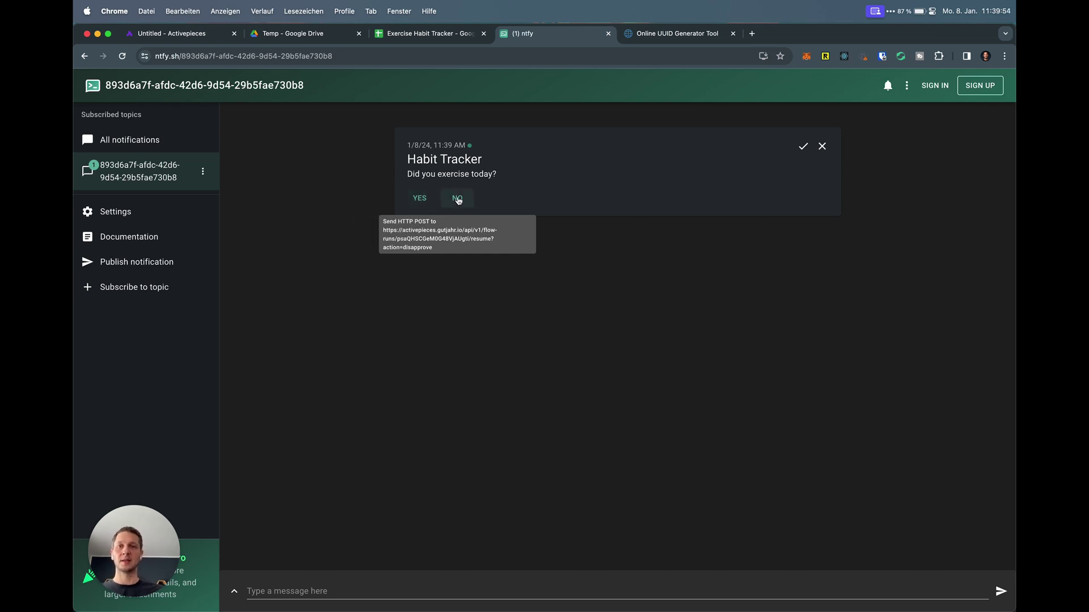
Answer YES to 'Did you exercise today?' and check the new 1 row in the sheet.
{"action": "left_click", "coordinate": [422, 200]}
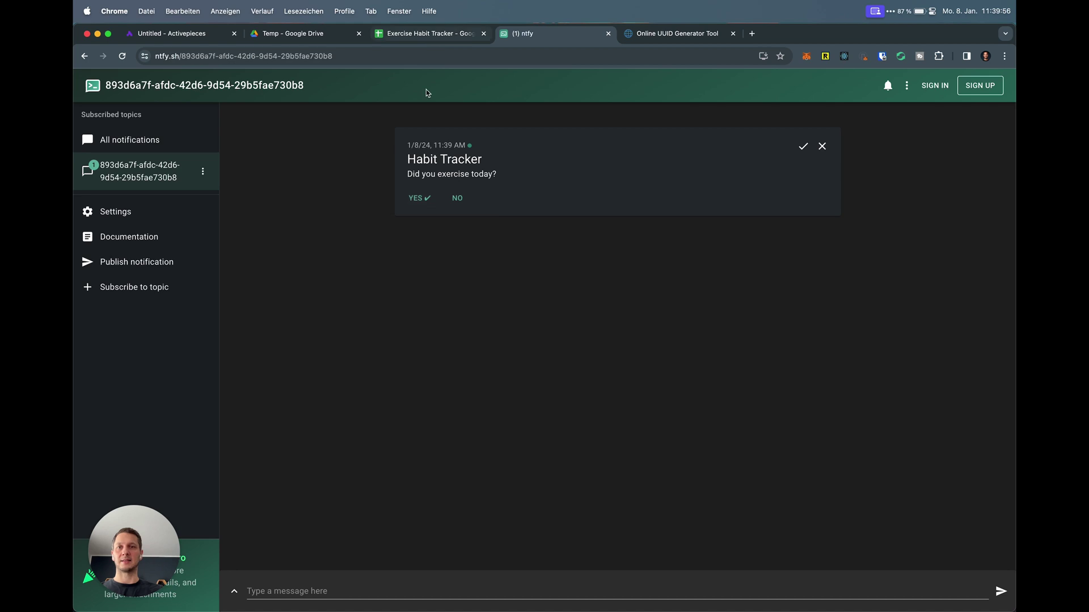
{"action": "left_click", "coordinate": [430, 33]}
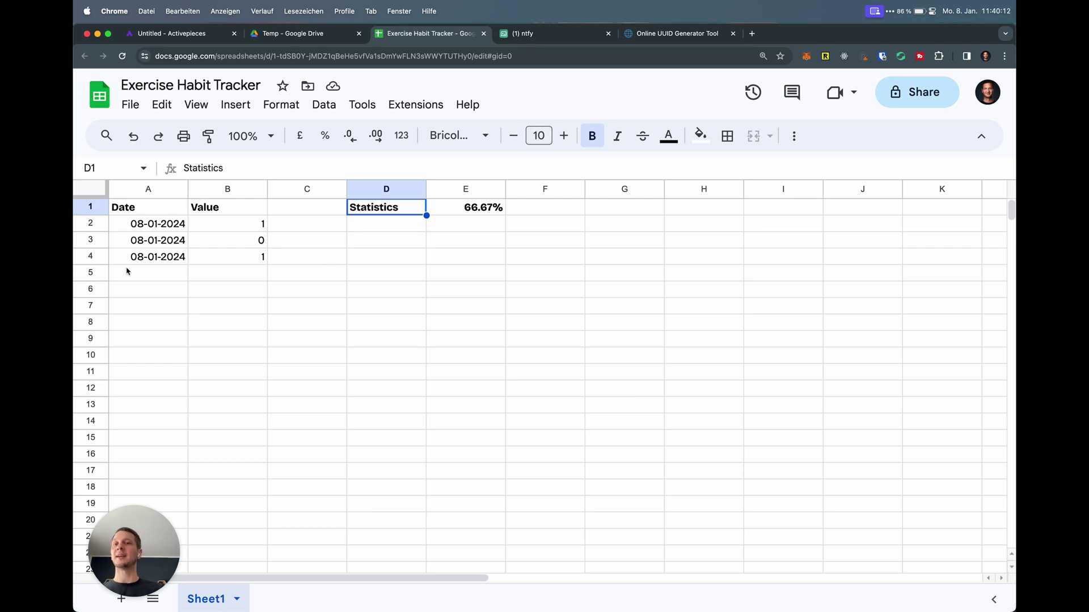
Check the newly logged 1 in B4 and the 66.67% average formula in E1.
{"action": "left_click", "coordinate": [254, 259]}
{"action": "left_click", "coordinate": [496, 213]}
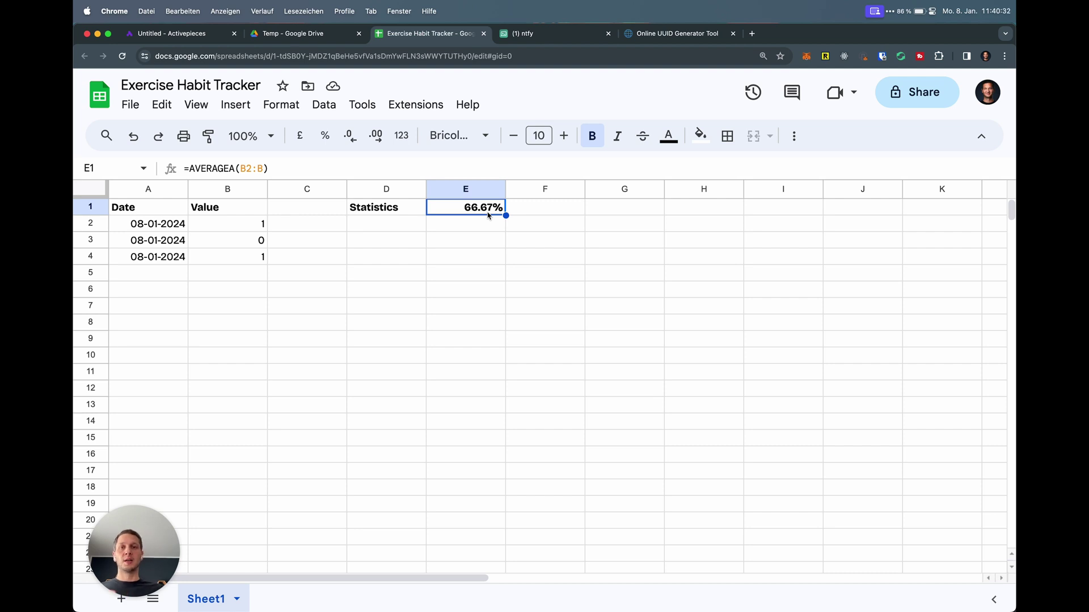
Open the Create Approval Links step to inspect its output from the successful run.
{"action": "scroll", "coordinate": [521, 351], "scroll_direction": "down", "scroll_amount": 5}
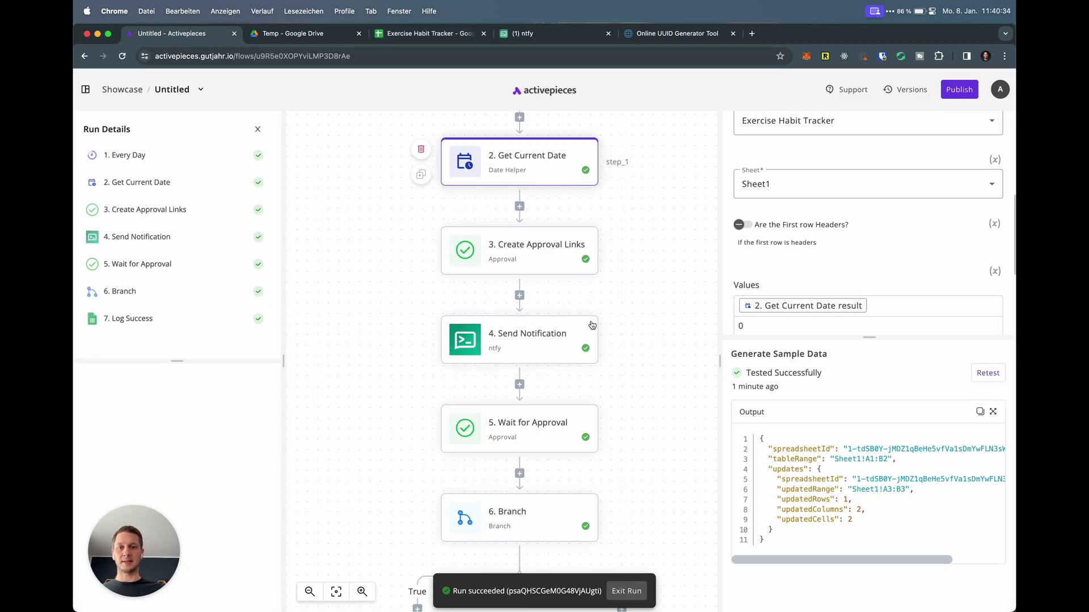
{"action": "left_click", "coordinate": [536, 169]}
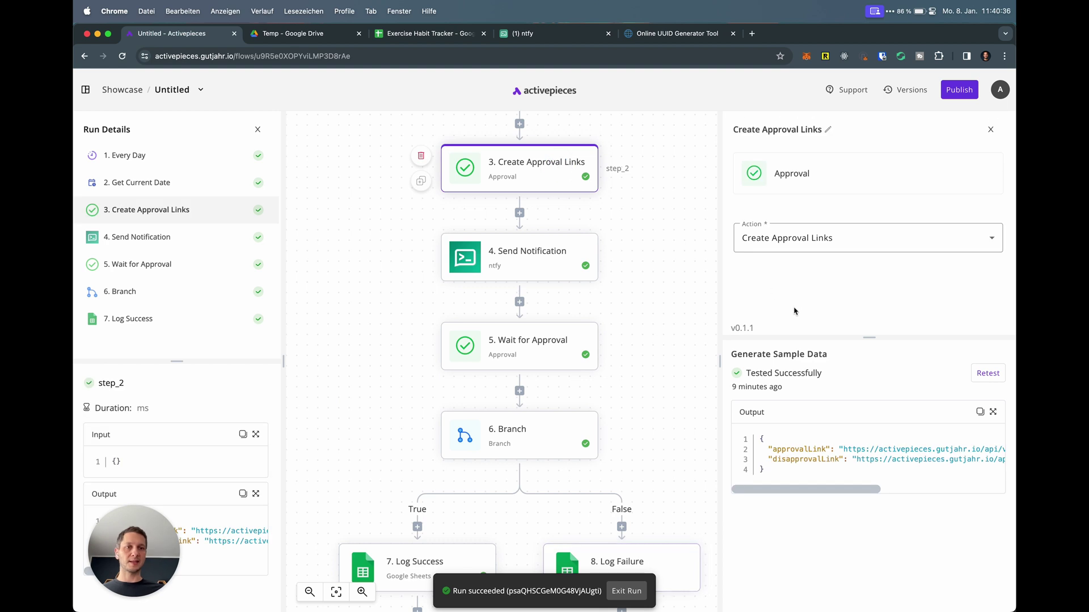